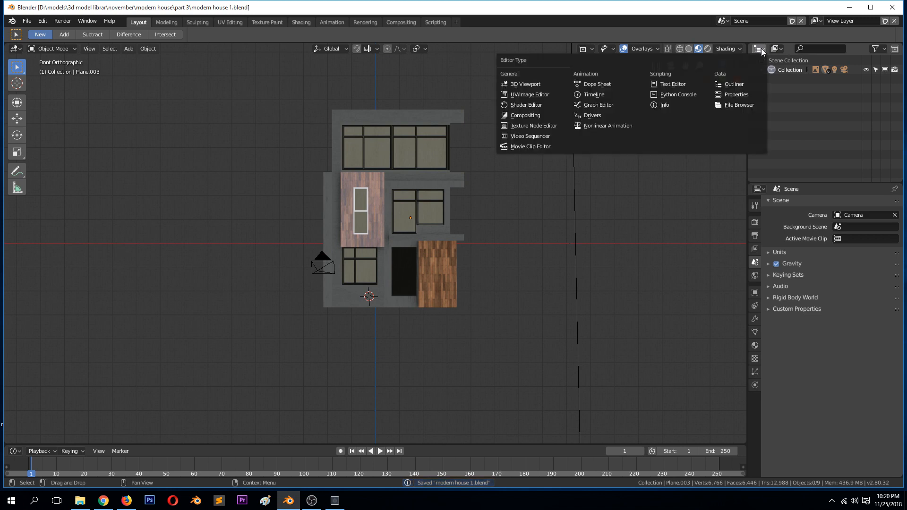
Step: Replace the Outliner with a second 3D viewport, frame the reference house photo there from the front and hide its grid
left_click(533, 84)
middle_click_drag(567, 152, 465, 176)
right_click(672, 126)
key("KP_1")
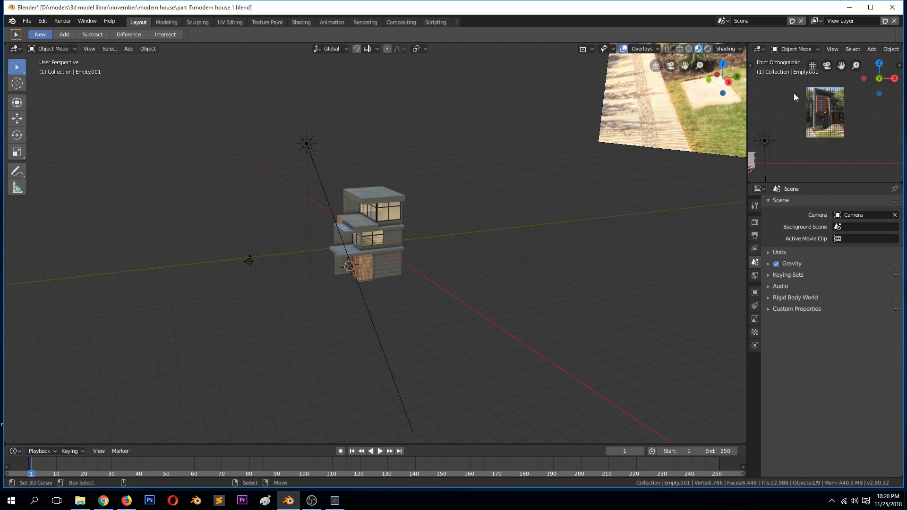
scroll(794, 97, "up", 4)
scroll(882, 47, "down", 5)
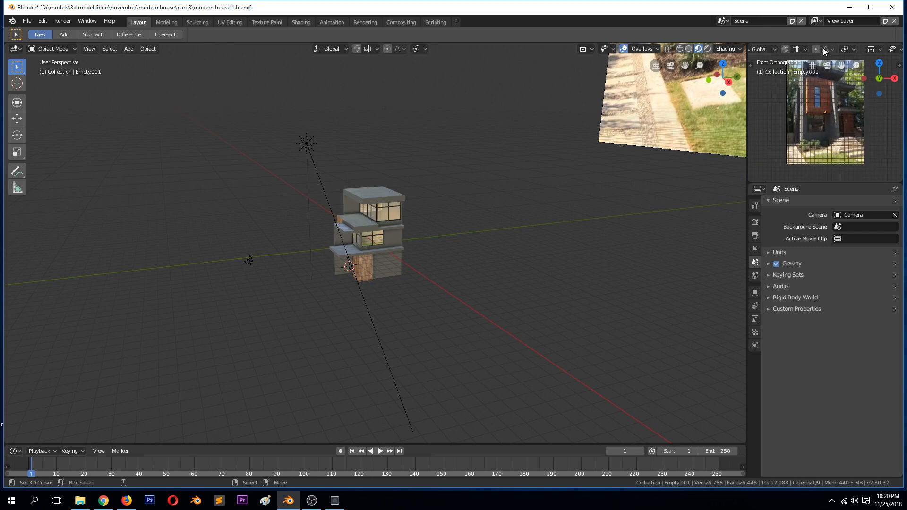
scroll(814, 50, "down", 4)
left_click(835, 49)
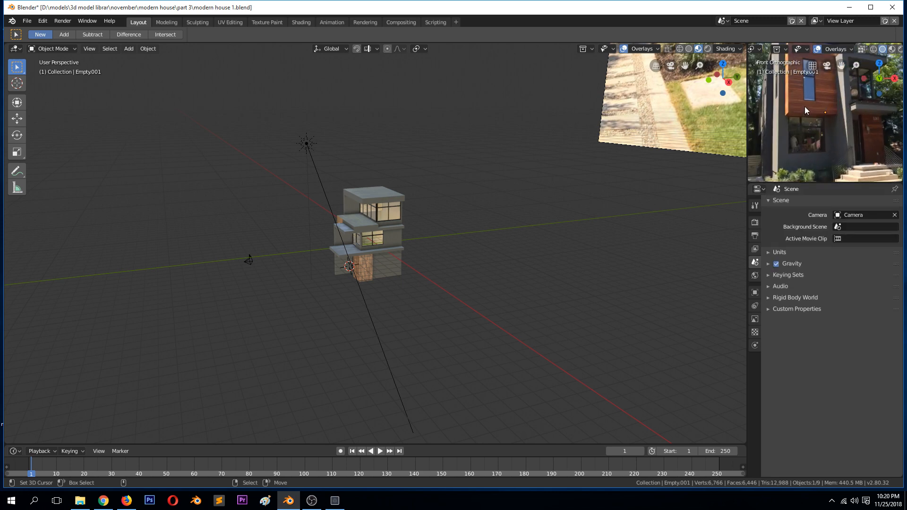
Step: Save the file and hide the grid overlay in the main viewport
key("KP_1")
left_click(392, 238)
key("KP_Decimal")
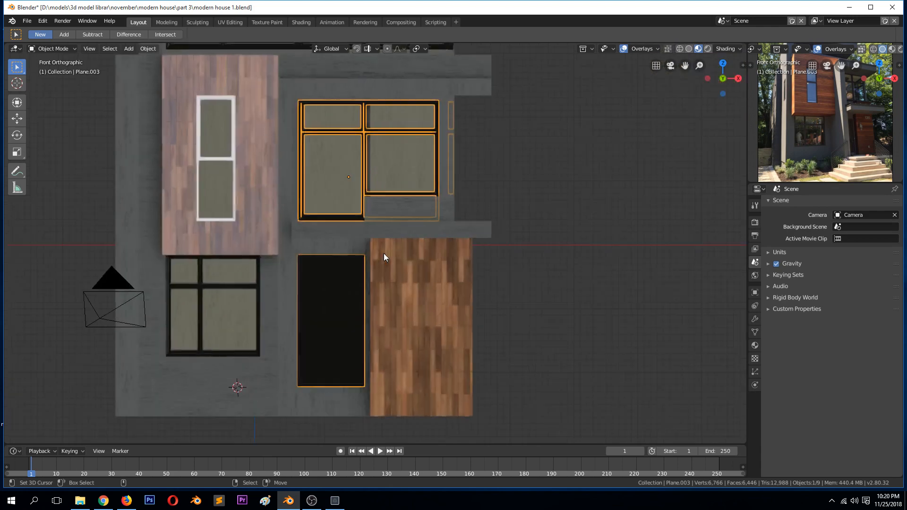
scroll(382, 260, "down", 4)
key("alt+a")
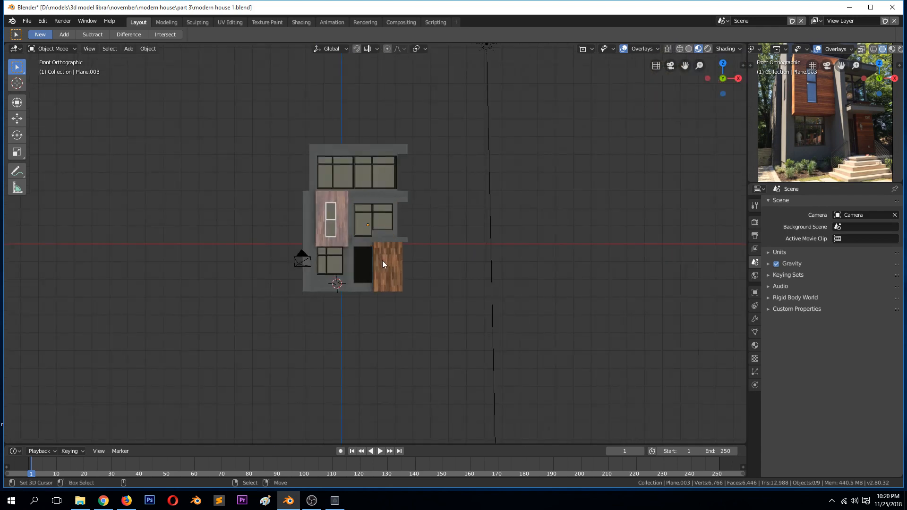
middle_click_drag(382, 260, 353, 267)
scroll(400, 281, "up", 5)
scroll(401, 283, "down", 4)
key("ctrl+s")
left_click(656, 49)
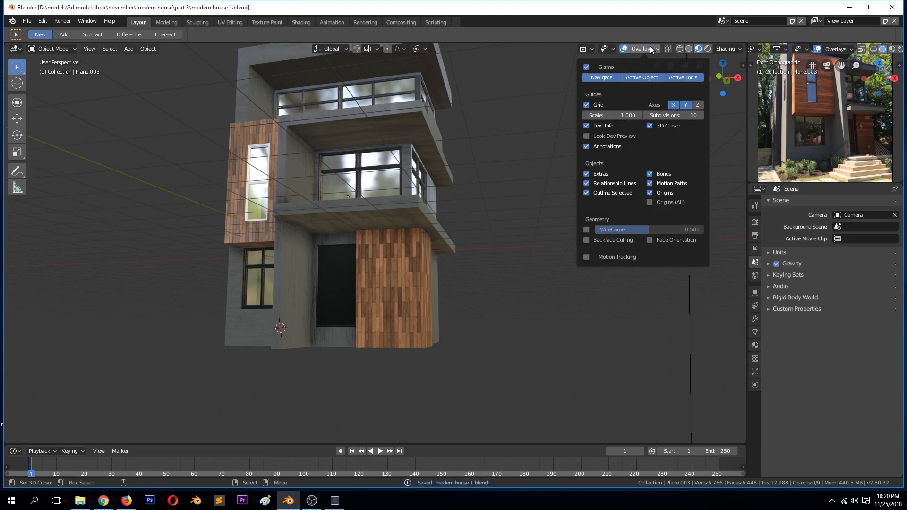
Step: Raise all the house objects along Z until the building's base sits on the red X-axis line in front view
key("KP_1")
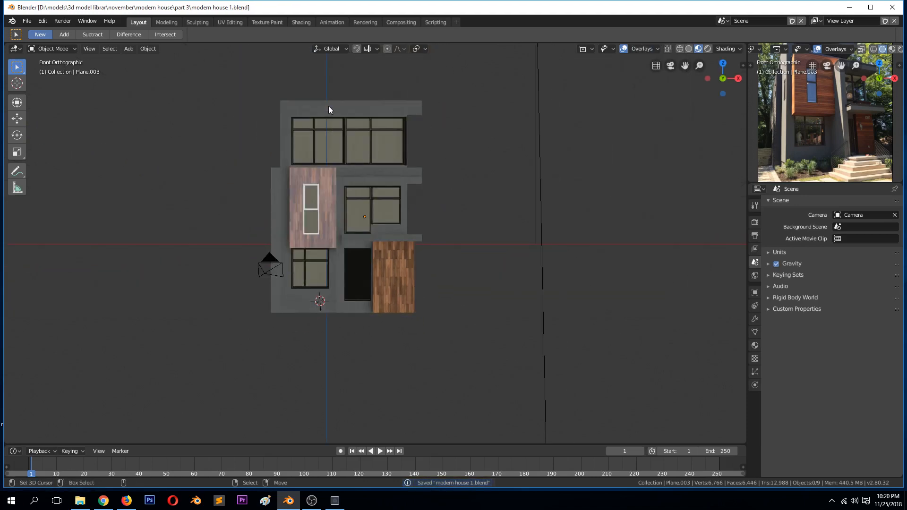
key("b")
left_click_drag(329, 106, 407, 356)
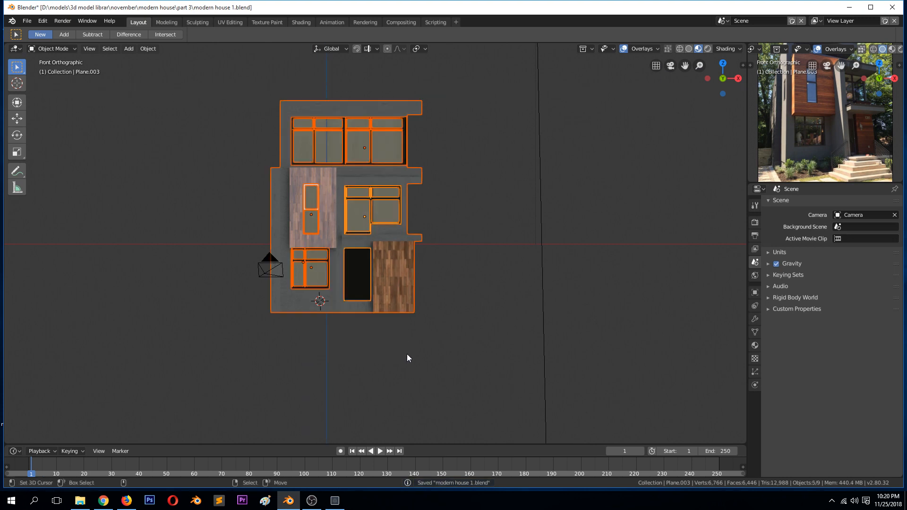
key("g")
key("z")
left_click(425, 284)
key("alt+a")
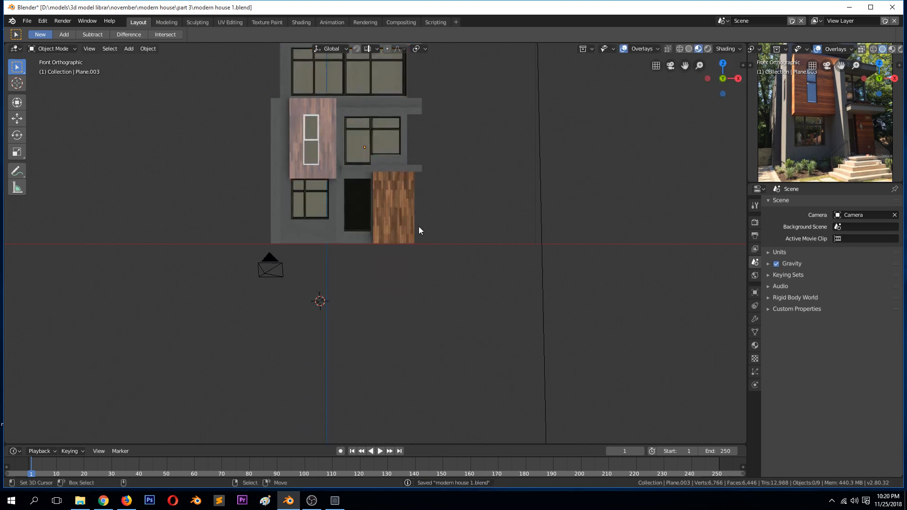
Step: Place the 3D cursor on the ground-floor wall just below the door
left_click_drag(687, 63, 687, 141)
scroll(493, 291, "up", 2)
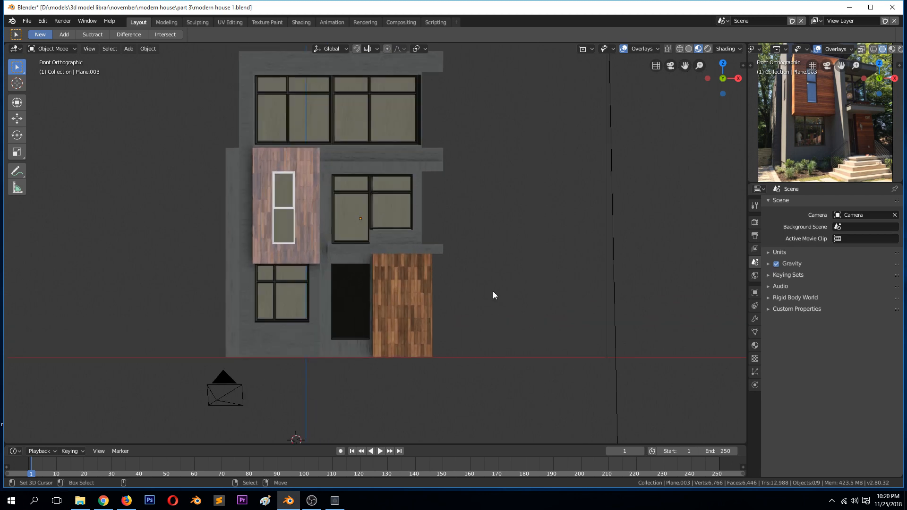
middle_click_drag(492, 291, 474, 305)
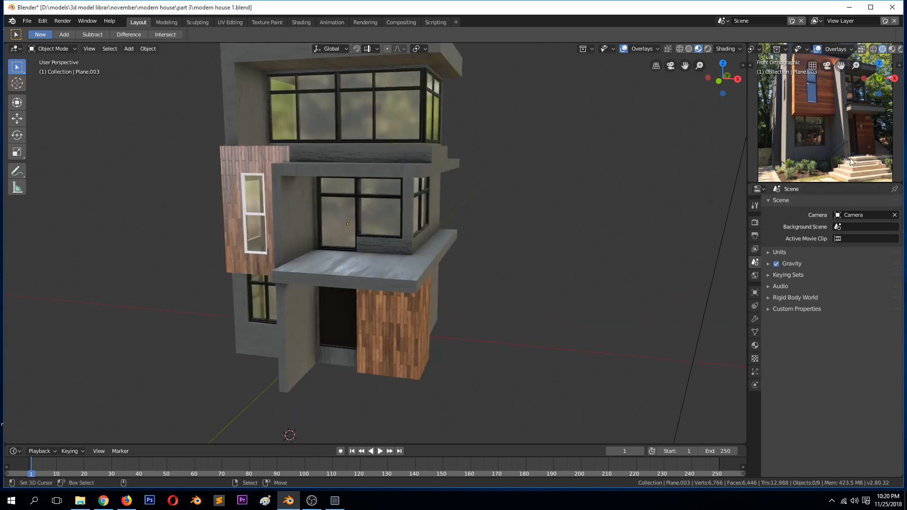
left_click(328, 354)
right_click(331, 355)
middle_click_drag(529, 276, 347, 264)
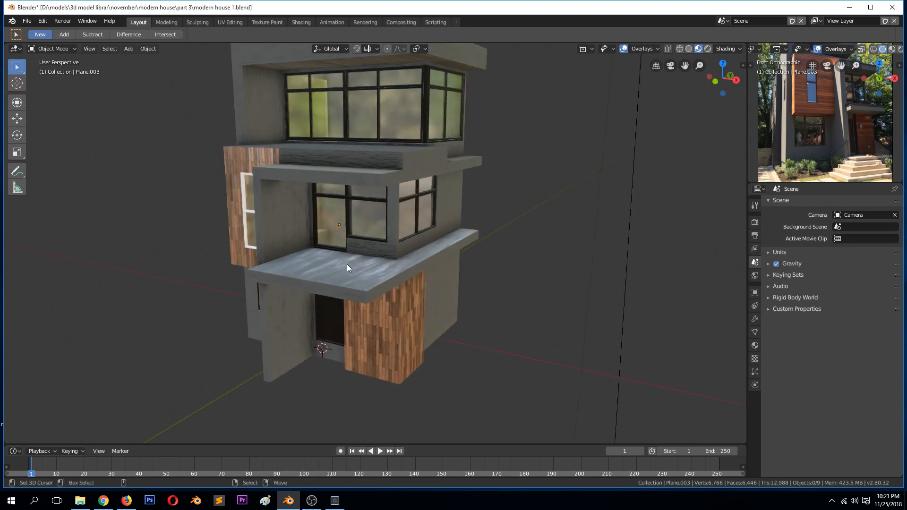
Step: Switch the main viewport to solid shading and open the main house body mesh for editing
key("Tab")
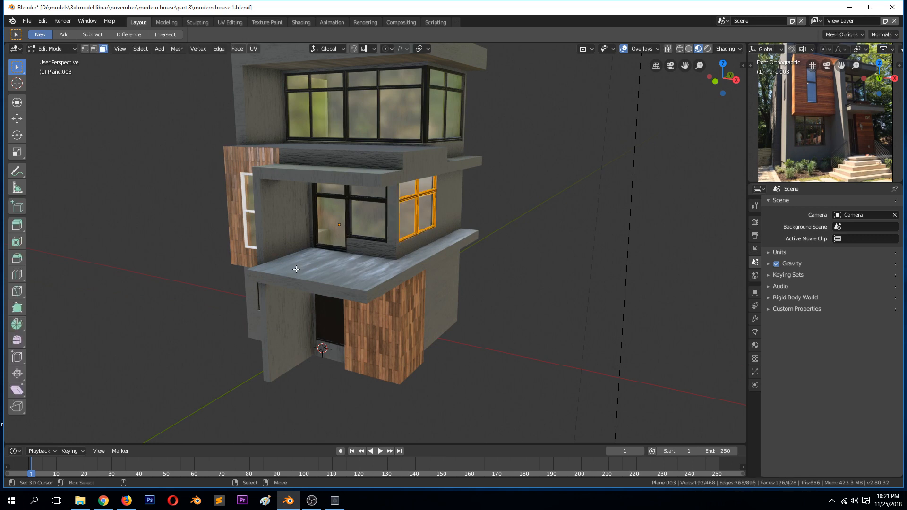
key("Tab")
key("a")
key("Tab")
key("Tab")
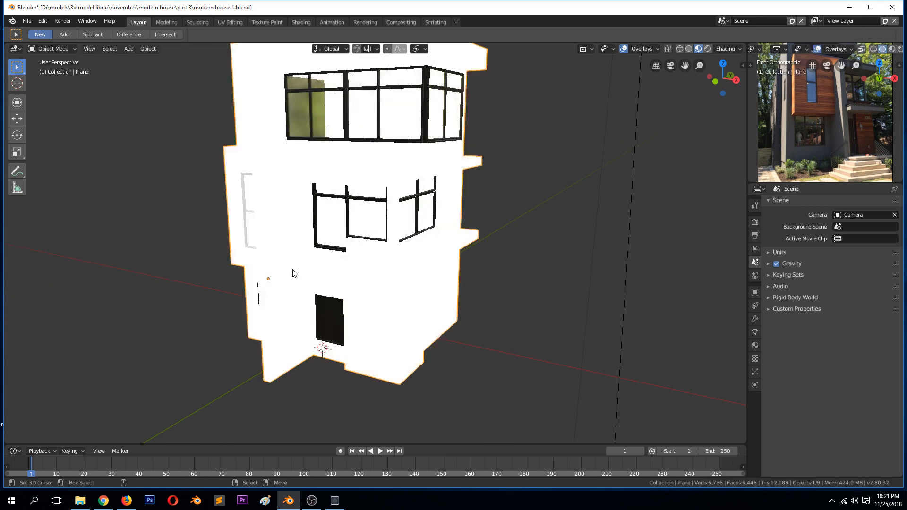
left_click(689, 49)
key("Tab")
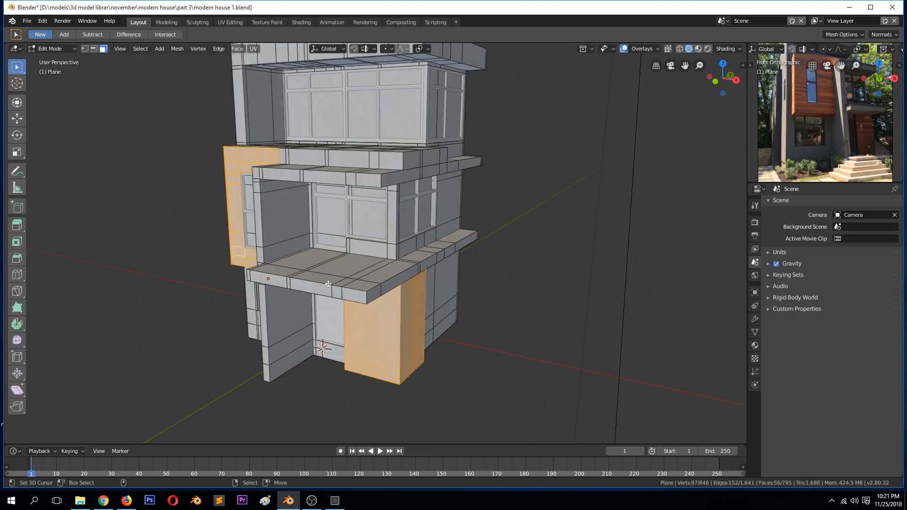
Step: Duplicate the top faces of the lower balcony slab, including its side strip, and move the copy down 2.36 m along Z
middle_click_drag(287, 286, 333, 298)
middle_click_drag(373, 326, 326, 310)
left_click(318, 280)
left_click(317, 309, "ctrl")
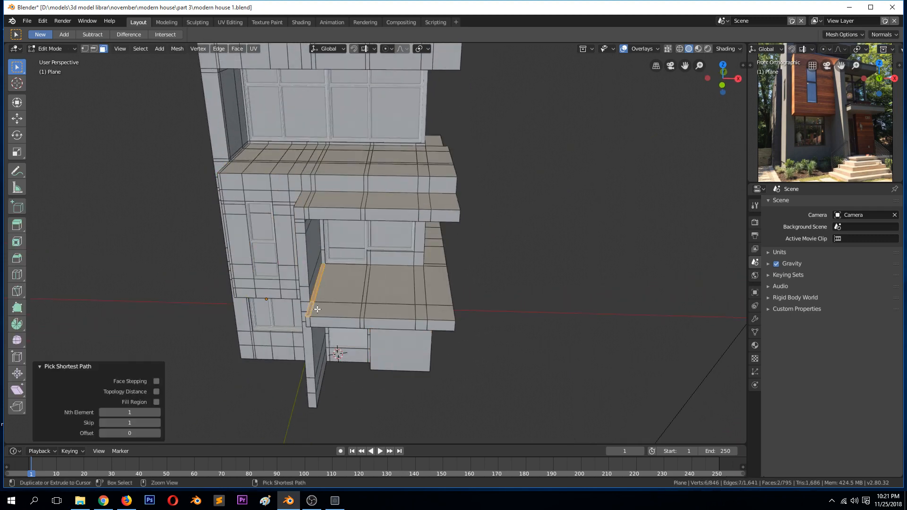
left_click(437, 311, "ctrl")
left_click(434, 278, "ctrl")
left_click(406, 284, "ctrl")
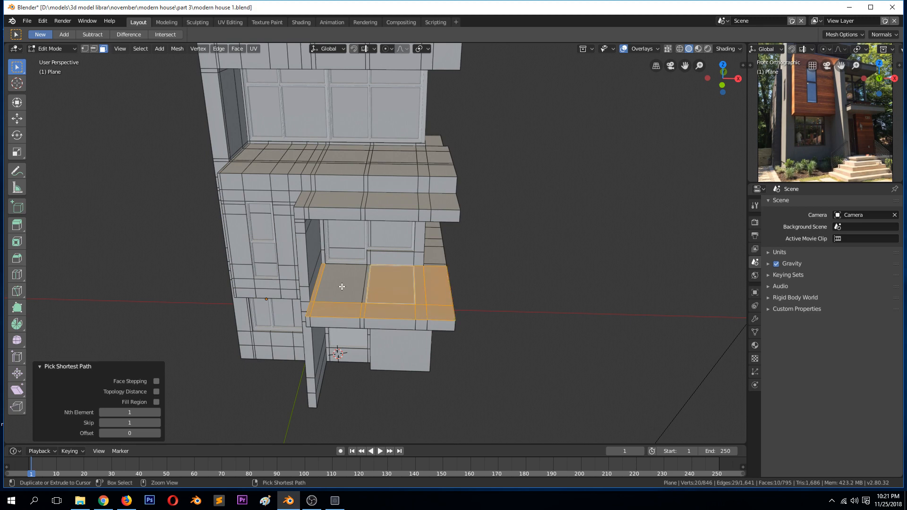
left_click(341, 286, "ctrl")
middle_click_drag(432, 288, 363, 279)
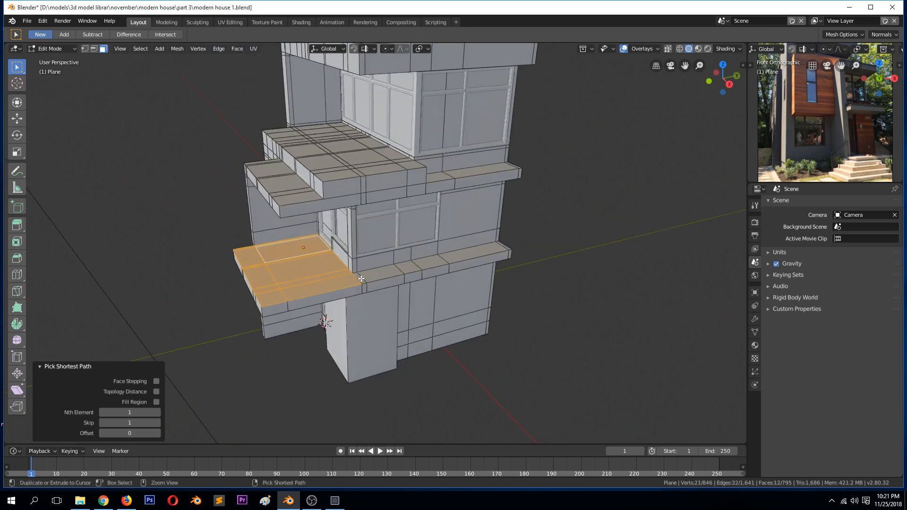
left_click(361, 278, "ctrl")
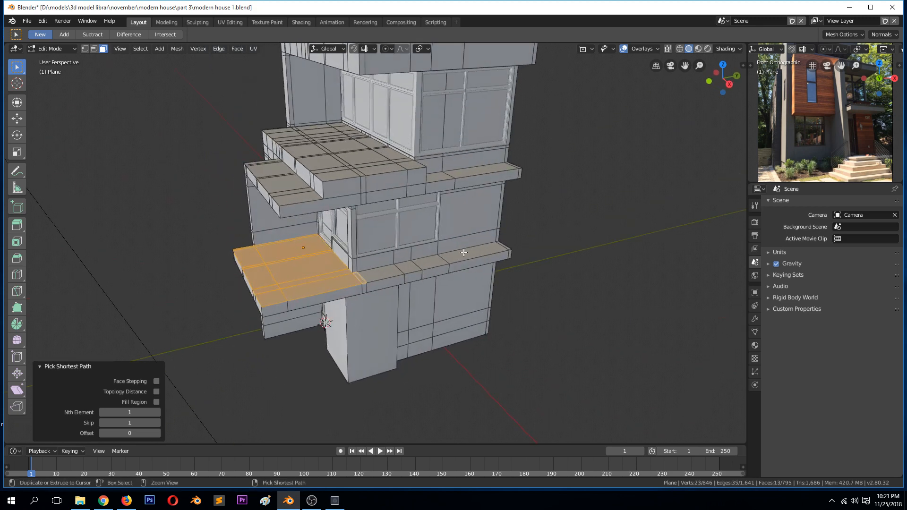
left_click(507, 246, "ctrl")
key("shift+d")
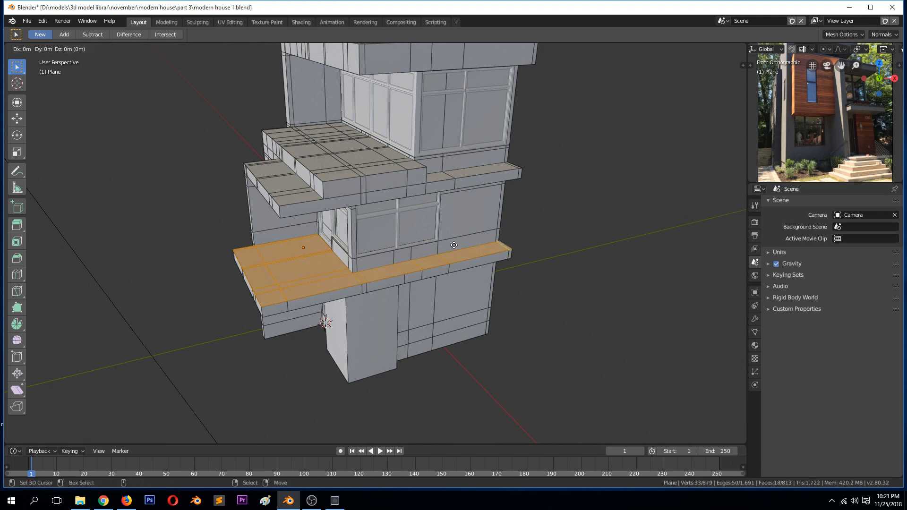
key("z")
left_click(459, 323)
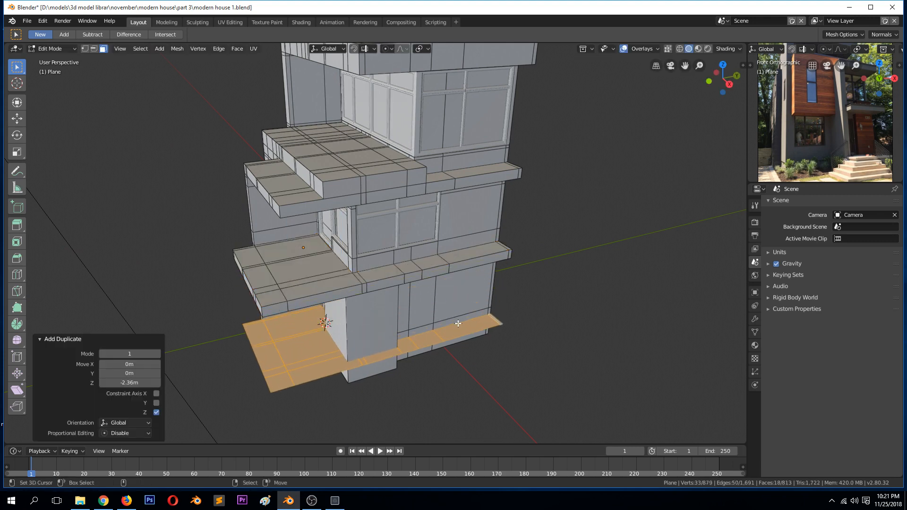
Step: Separate the duplicated faces into their own object and set the viewport's object colouring to Random
key("p")
left_click(458, 323)
middle_click_drag(284, 372, 360, 360)
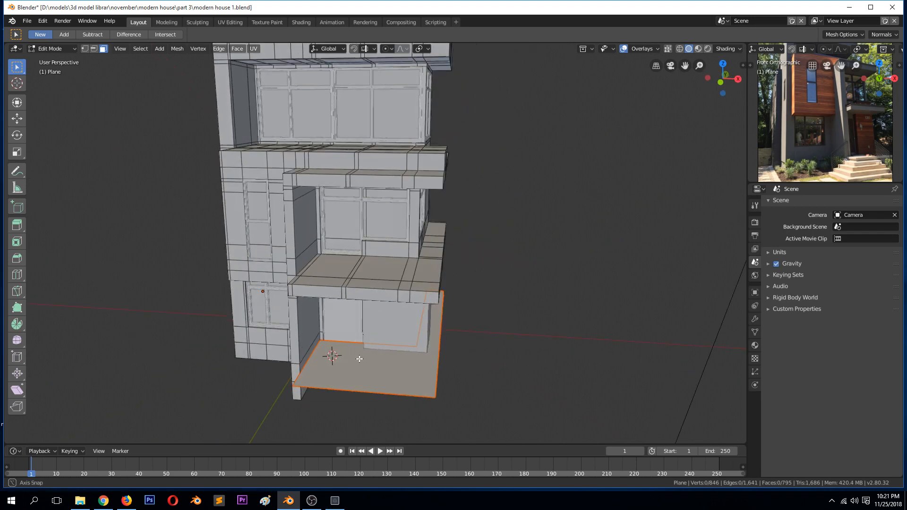
key("Tab")
left_click(730, 49)
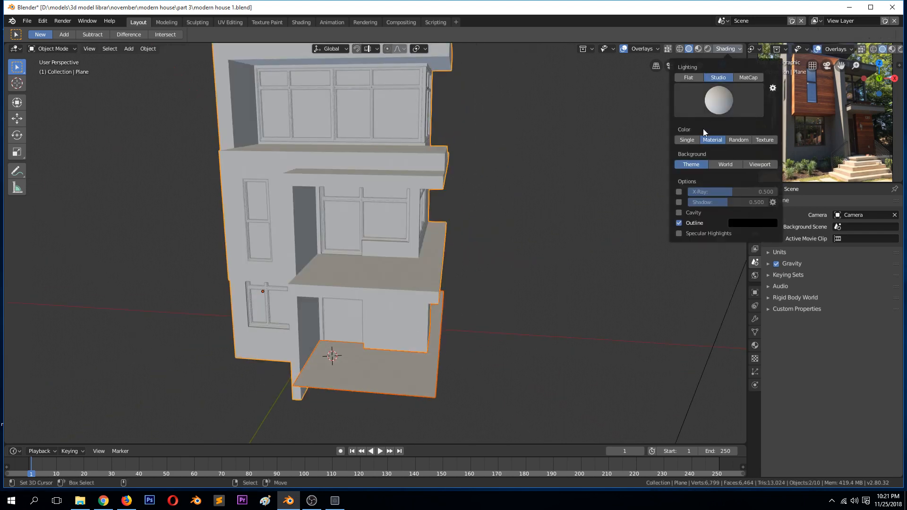
left_click(746, 140)
Step: Lower the separated floor plane slightly along Z to the base of the house
left_click(370, 352)
middle_click_drag(370, 353, 357, 388)
key("Tab")
key("Tab")
key("g")
key("z")
left_click(384, 336)
key("KP_1")
key("Tab")
key("Tab")
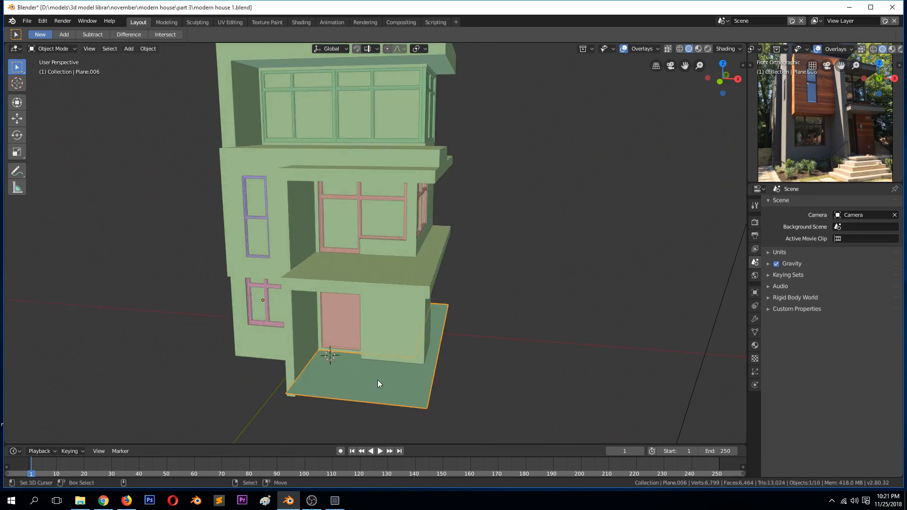
Step: Isolate the floor plane to inspect its mesh, and reveal the other objects again
key("shift+h")
key("Tab")
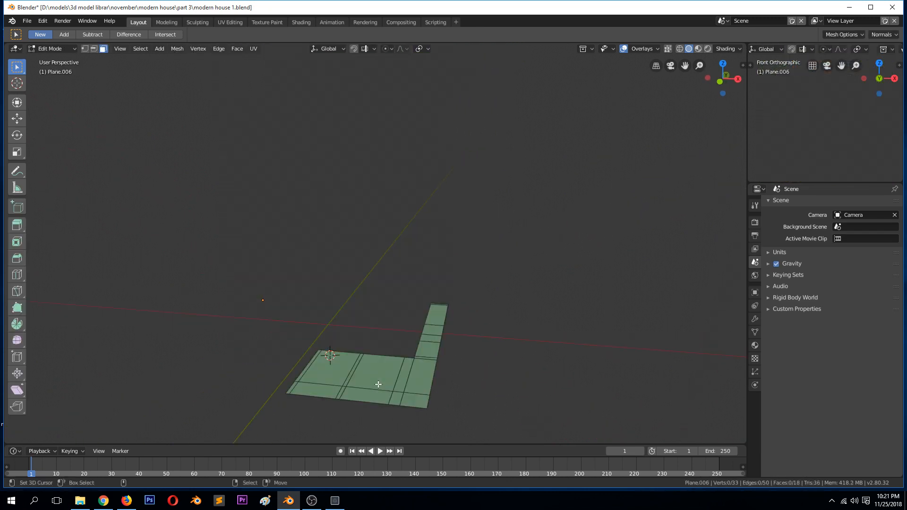
key("Tab")
key("alt+h")
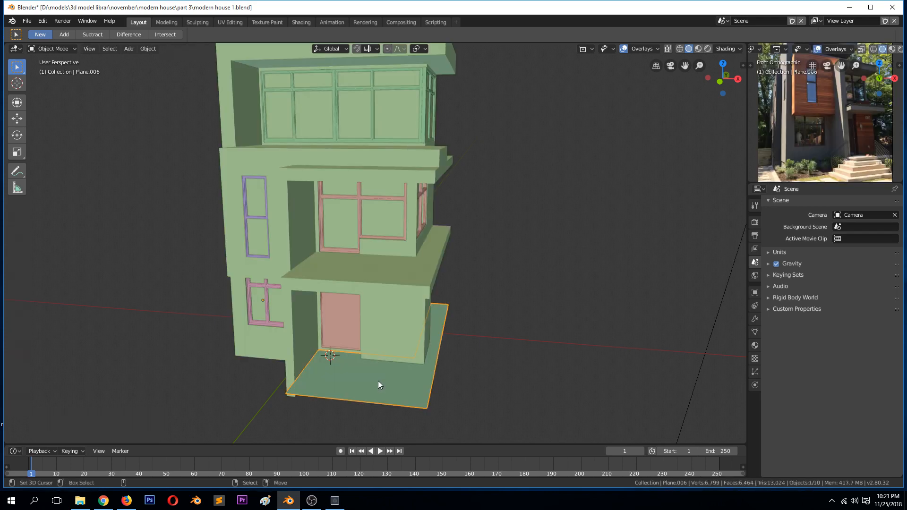
Step: Dissolve the floor plane's faces between the side wall and the outer edge into a single face, leaving the front strip
key("Tab")
middle_click_drag(378, 385, 379, 400)
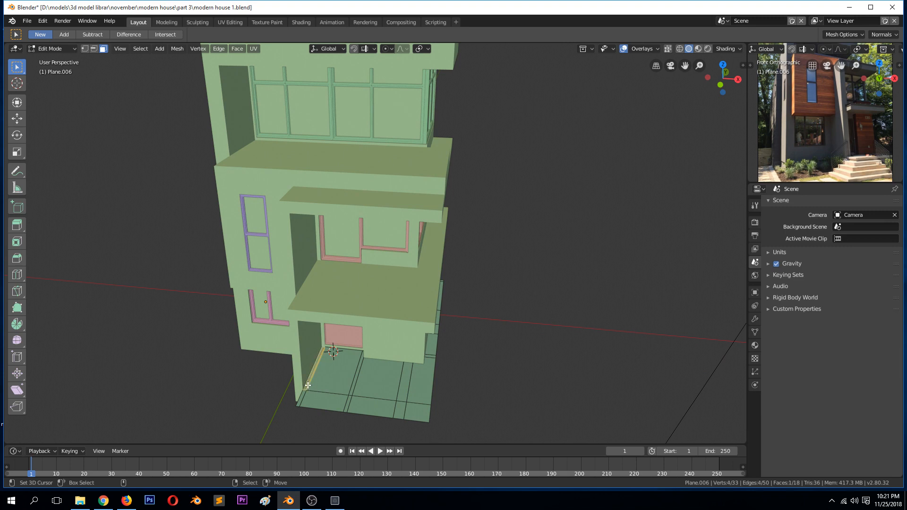
key("2")
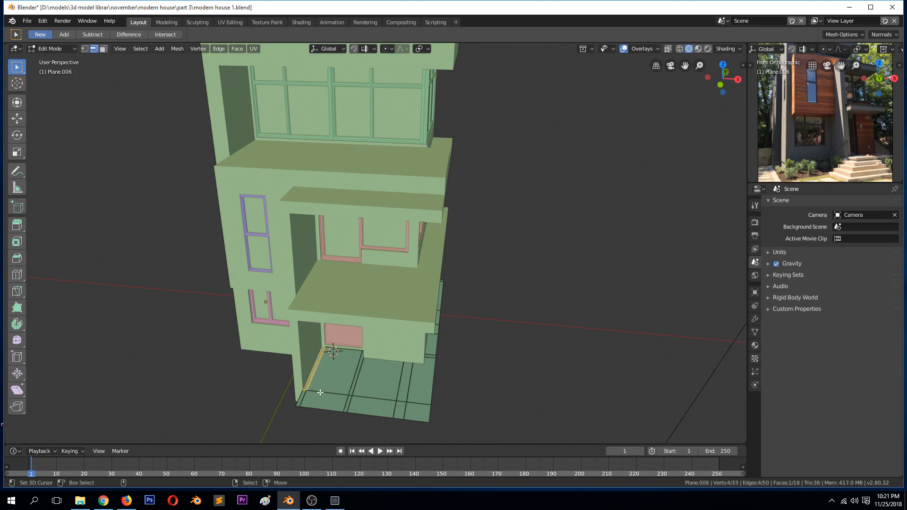
left_click(416, 382)
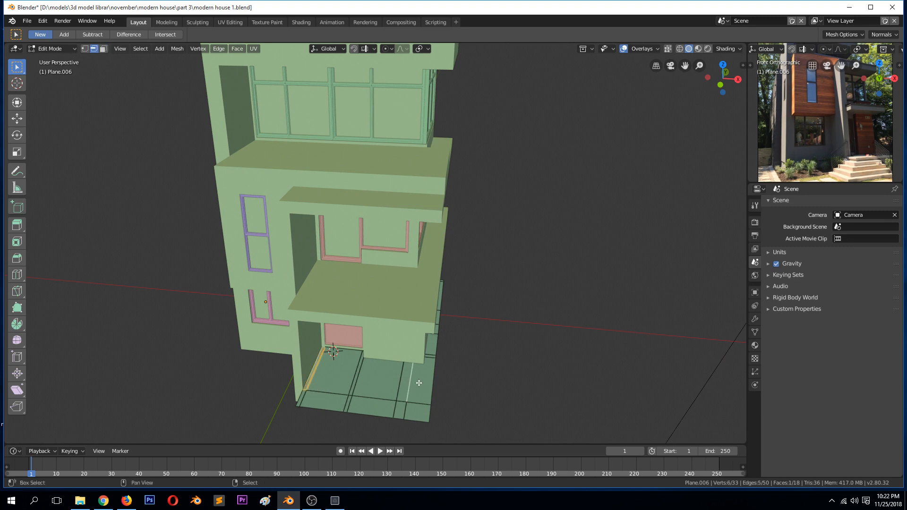
left_click(328, 373)
key("3")
left_click(318, 374)
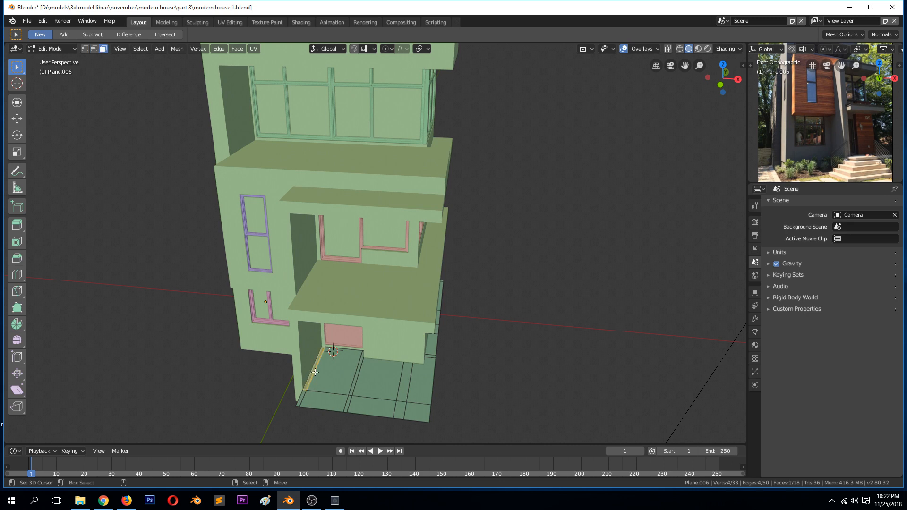
left_click(424, 384, "ctrl")
key("ctrl+x")
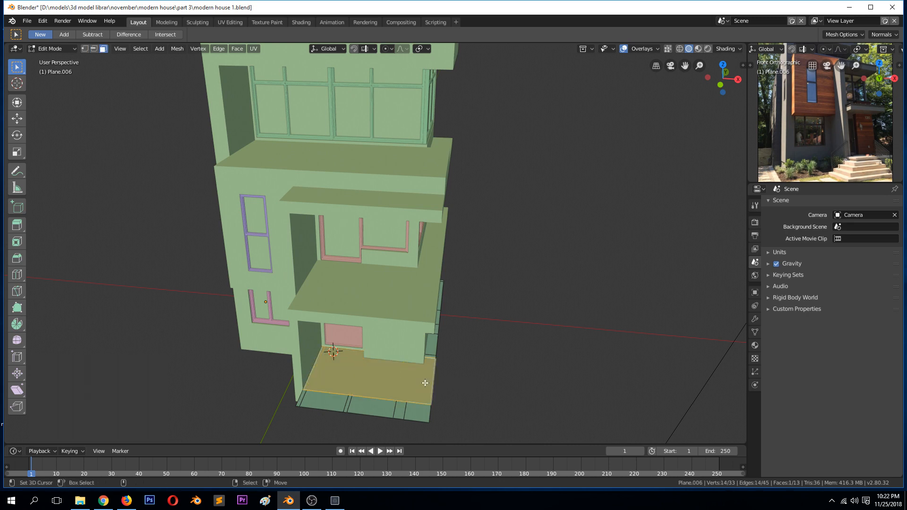
Step: Dissolve the row of faces along the floor plane's front edge into one strip
left_click(302, 397)
left_click(424, 409, "ctrl")
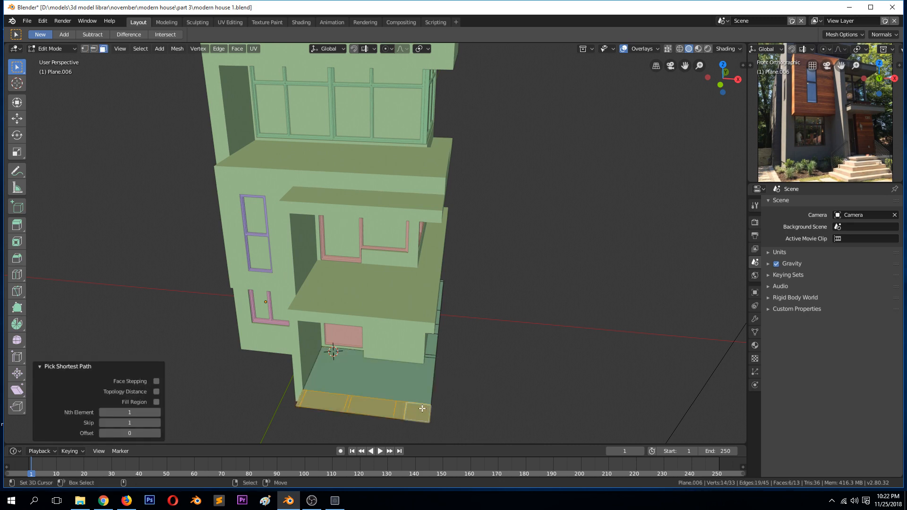
key("g")
left_click(424, 409)
key("ctrl+x")
Step: Merge the row of faces along the floor plane's narrow side strip into a single face
middle_click_drag(440, 406, 385, 372)
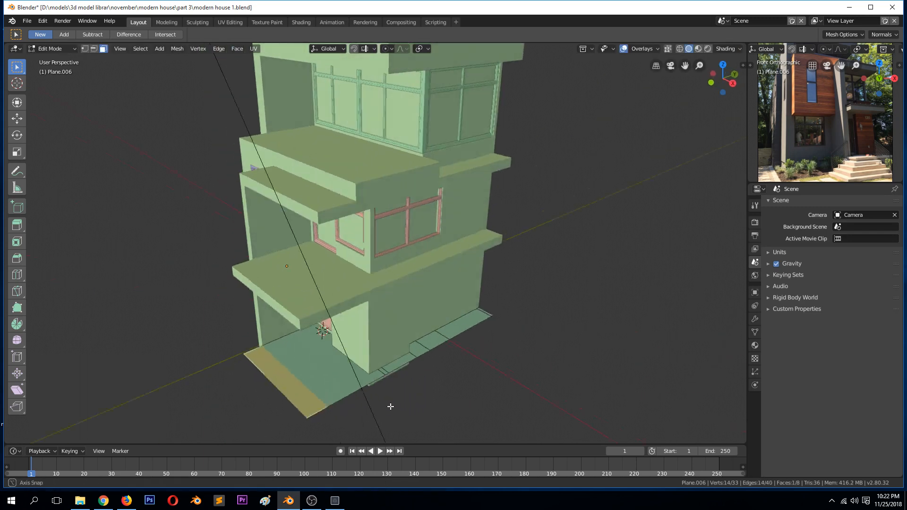
left_click(372, 375)
left_click(376, 372)
key("ctrl+r")
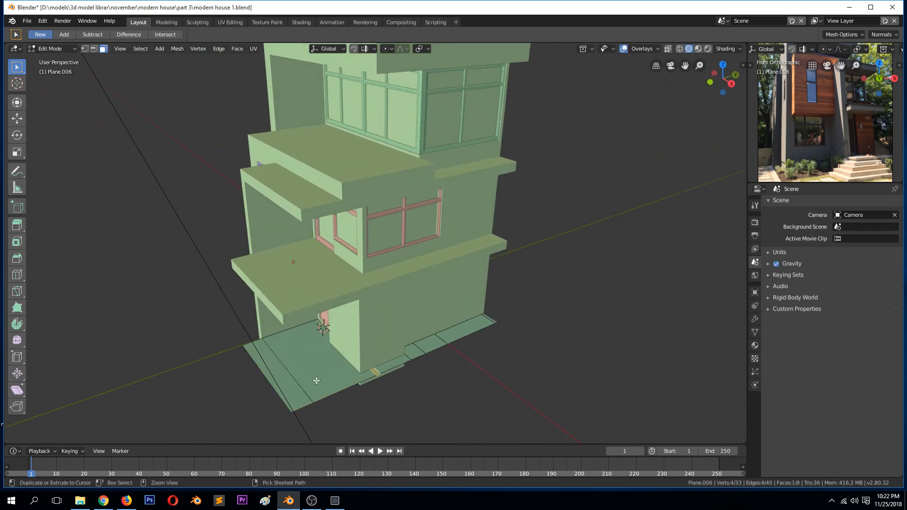
key("Escape")
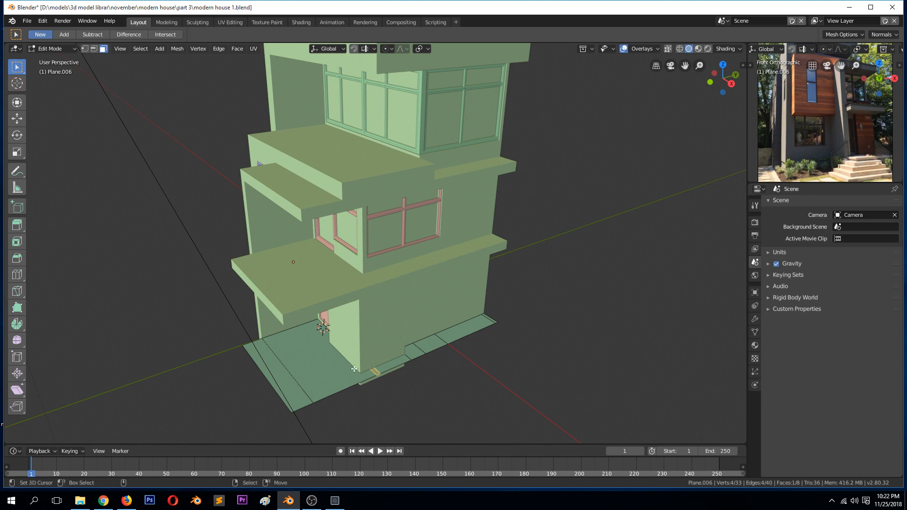
left_click(493, 321, "ctrl")
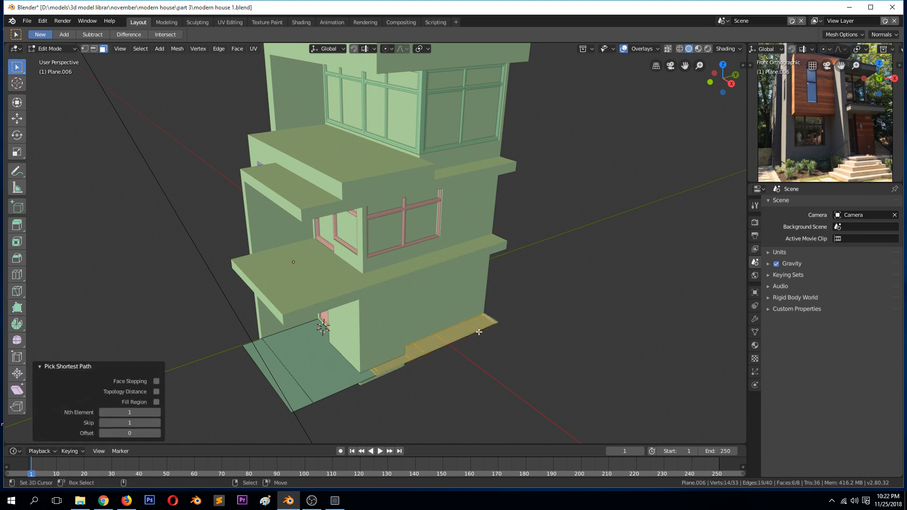
key("f")
key("Tab")
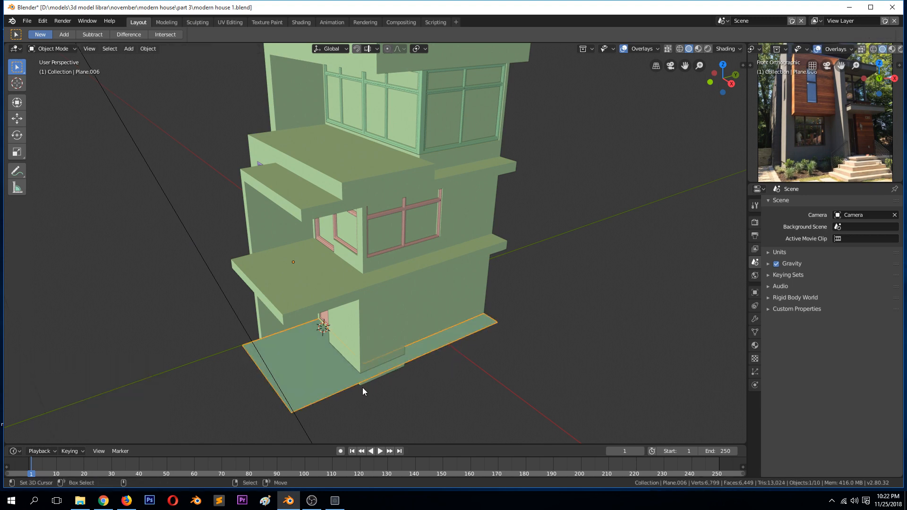
key("Tab")
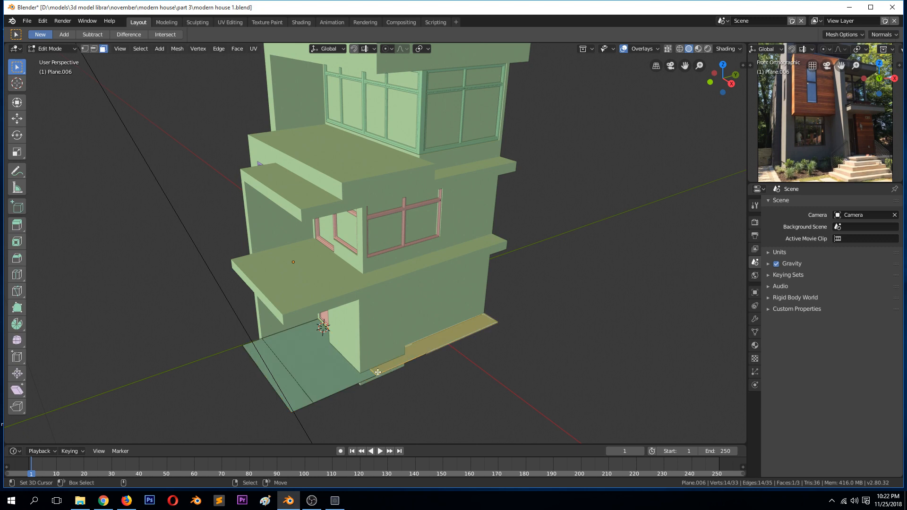
Step: Dissolve the extra vertices along the floor plane's front edge
key("1")
scroll(289, 393, "up", 1)
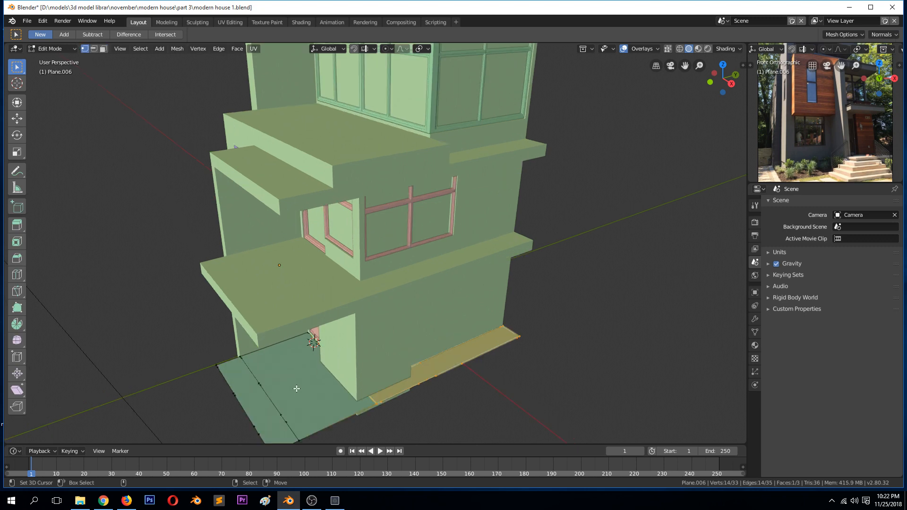
middle_click_drag(296, 388, 363, 359)
scroll(363, 360, "down", 1)
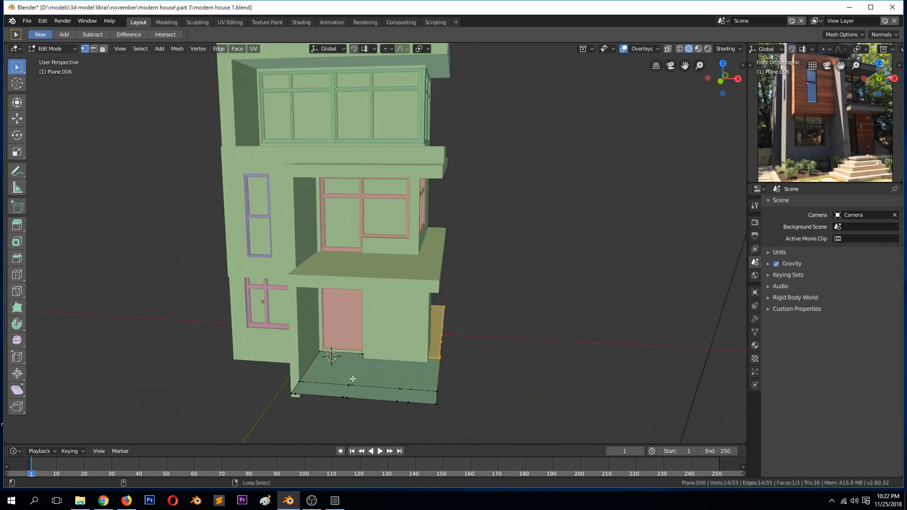
key("alt+a")
key("c")
left_click(346, 403)
left_click_drag(353, 406, 412, 404)
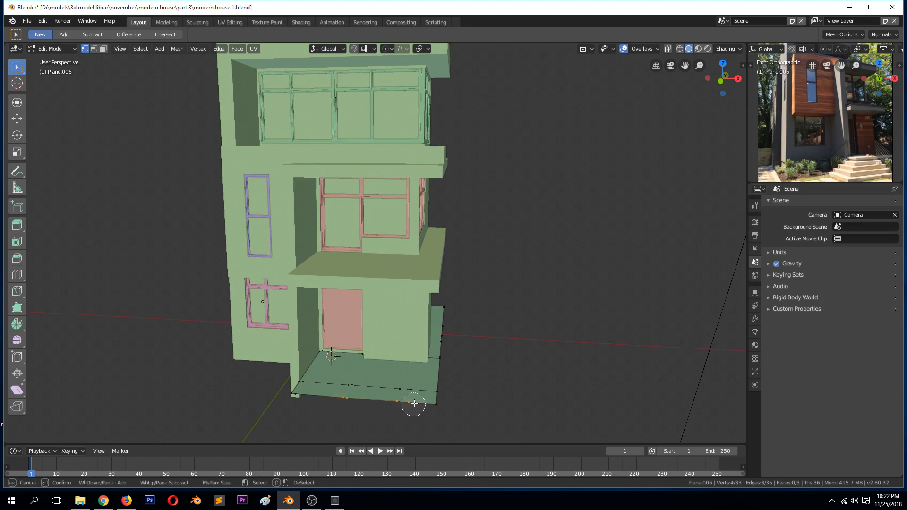
right_click(412, 404)
key("x")
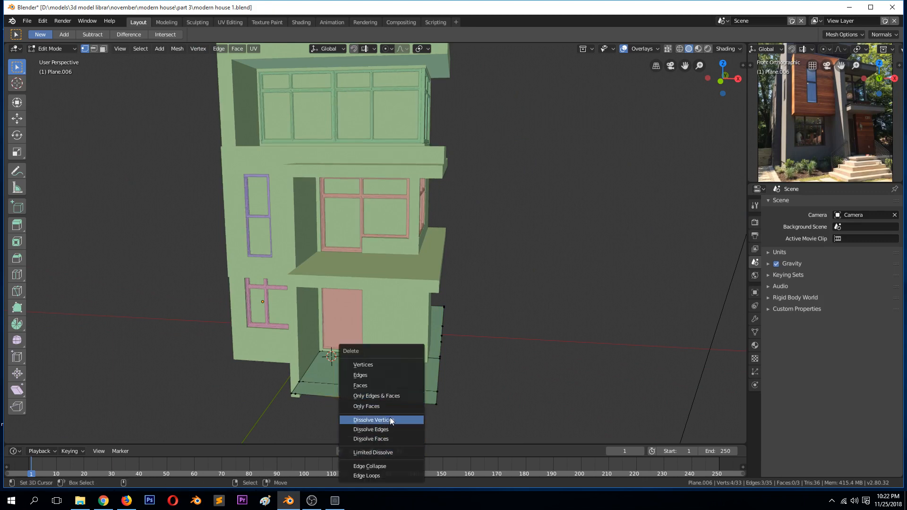
left_click(373, 420)
Step: Dissolve the extra vertices along the line separating the front strip from the main floor face
left_click(351, 386)
key("c")
left_click_drag(359, 387, 406, 384)
right_click(407, 384)
key("x")
left_click(406, 384)
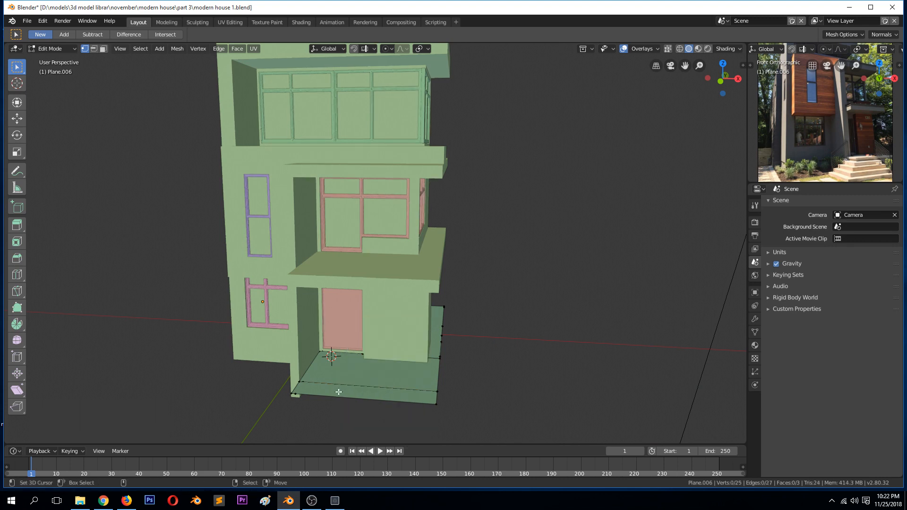
Step: Dissolve the stray vertices at the front strip's wall-side end and along the side strip's outer edge
scroll(350, 390, "up", 1)
left_click(290, 420)
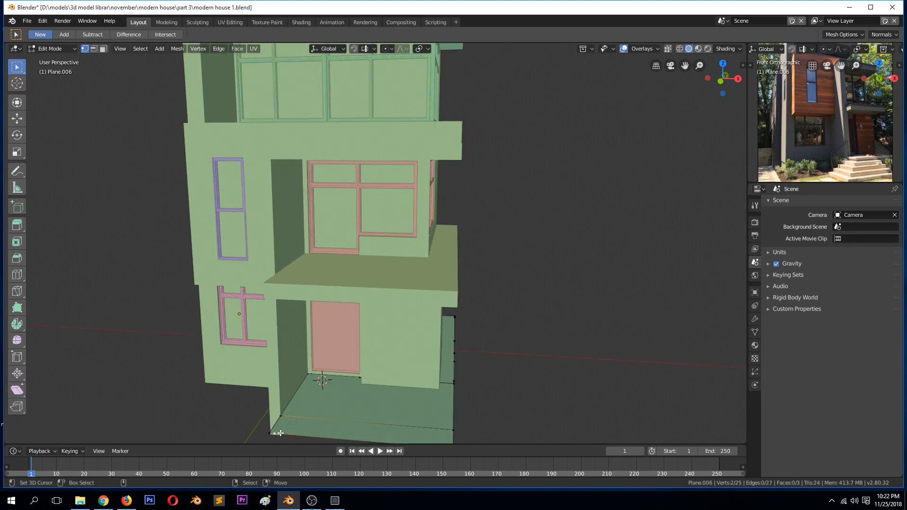
key("x")
left_click(283, 436)
middle_click_drag(360, 399, 381, 396)
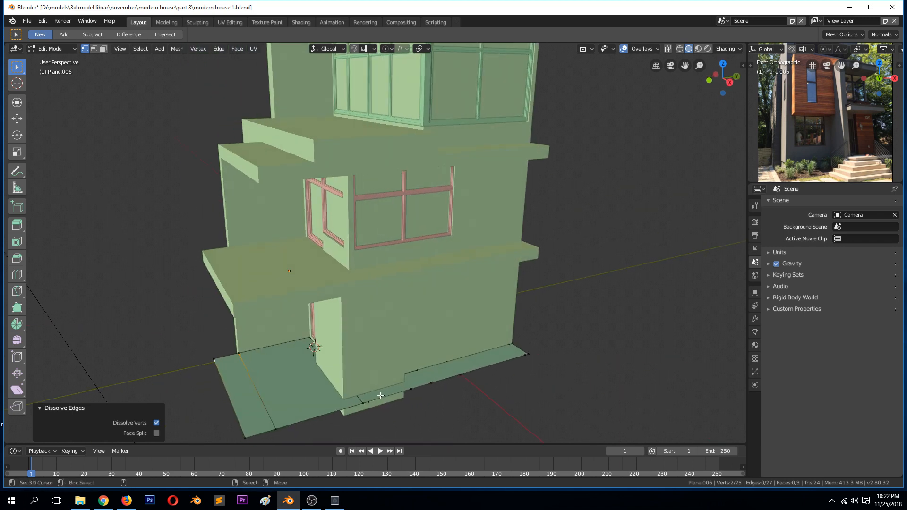
key("c")
left_click_drag(378, 400, 475, 373)
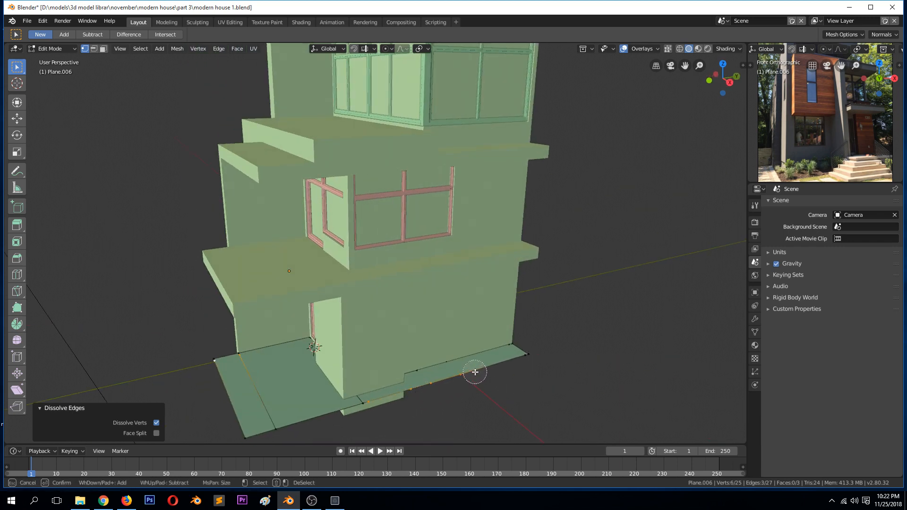
right_click(475, 373)
key("x")
left_click(473, 373)
key("x")
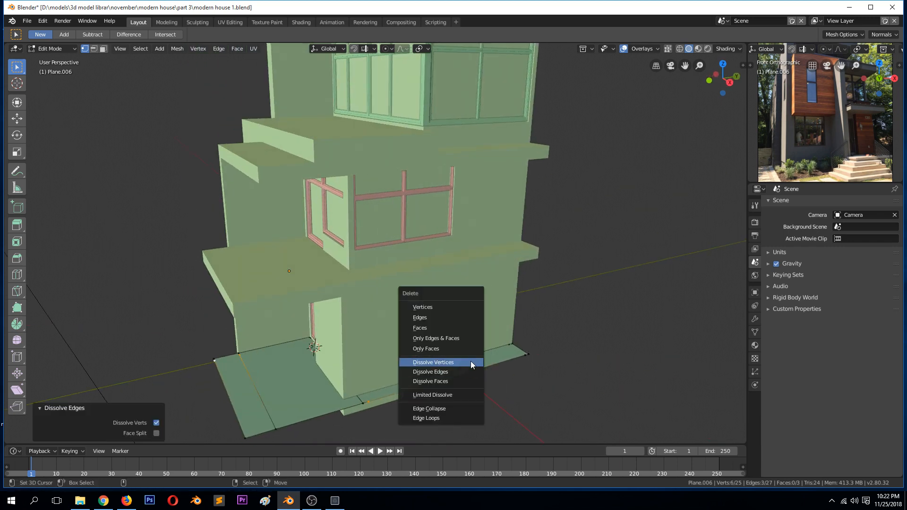
left_click(471, 361)
Step: Dissolve the extra vertices on the side strip's wall-side edge and at its far end
right_click(412, 371)
right_click(439, 363, "shift")
key("x")
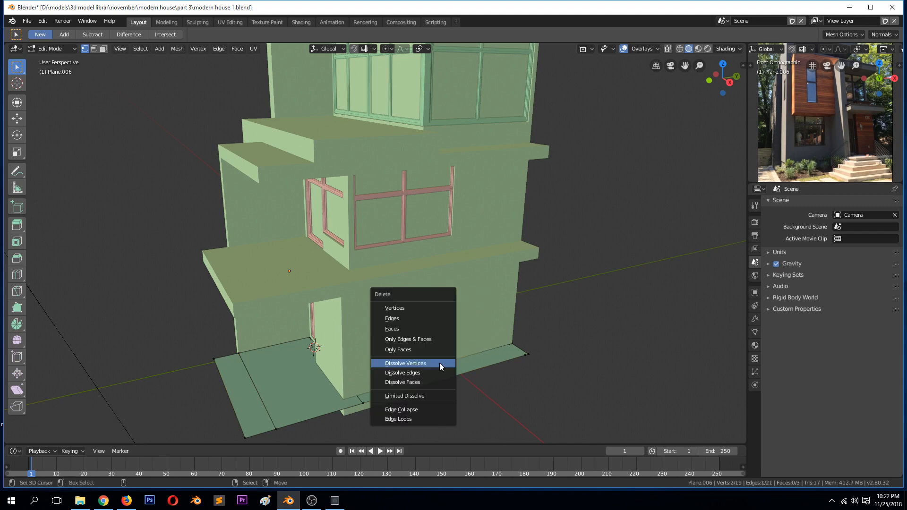
left_click(440, 363)
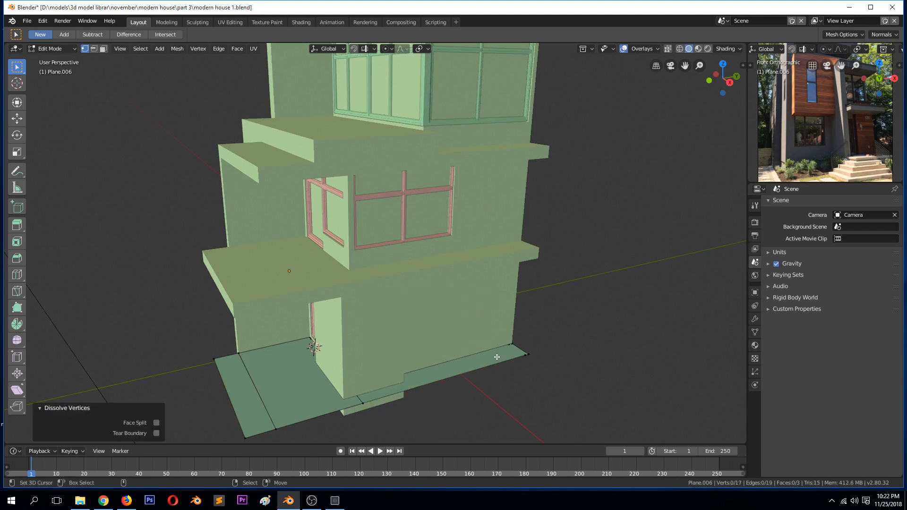
right_click(527, 354)
right_click(511, 345, "shift")
key("x")
left_click(510, 346)
Step: Isolate the floor plane and dissolve the leftover vertices along its back edge and the side strip's inner edge
middle_click_drag(393, 367, 430, 385)
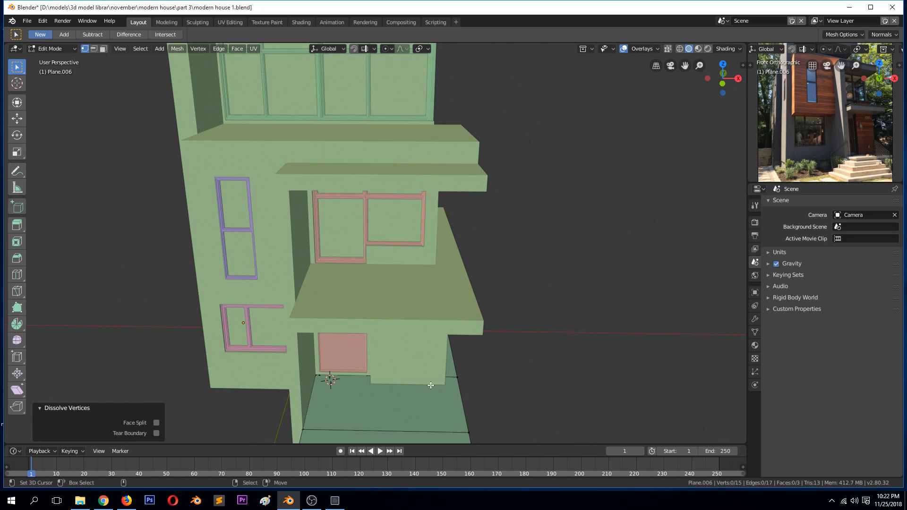
key("Tab")
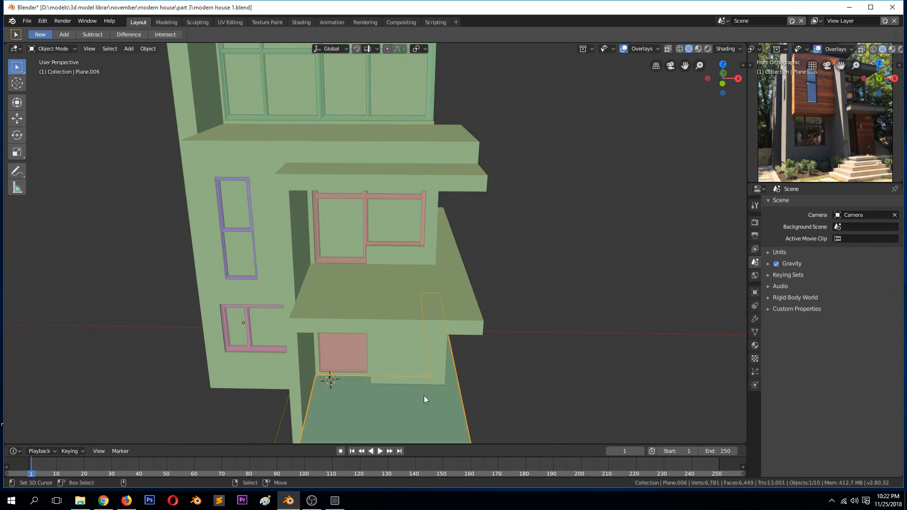
key("shift+h")
key("Tab")
middle_click_drag(413, 410, 374, 415)
scroll(374, 415, "up", 4)
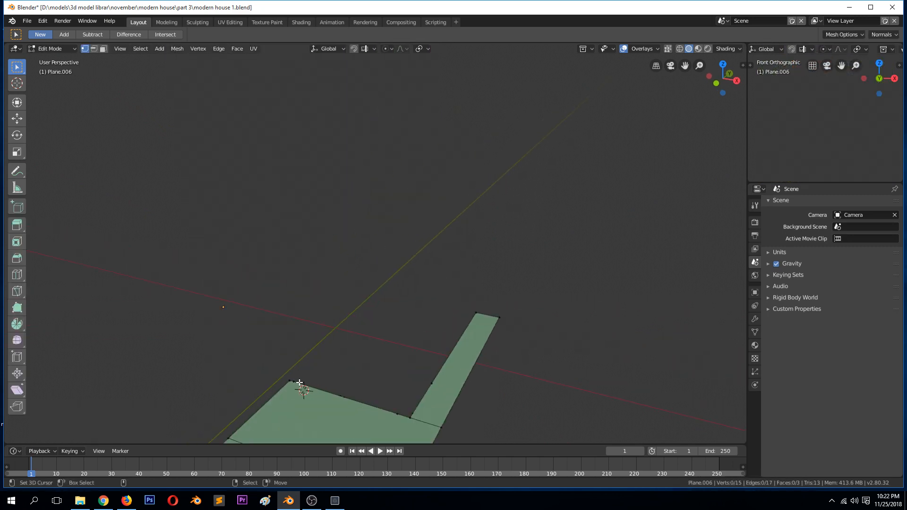
left_click(300, 383)
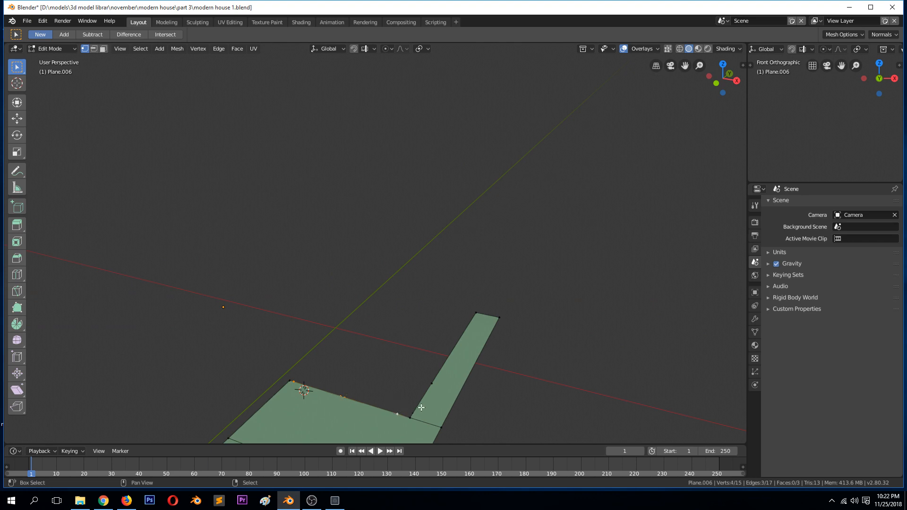
key("x")
left_click(430, 386)
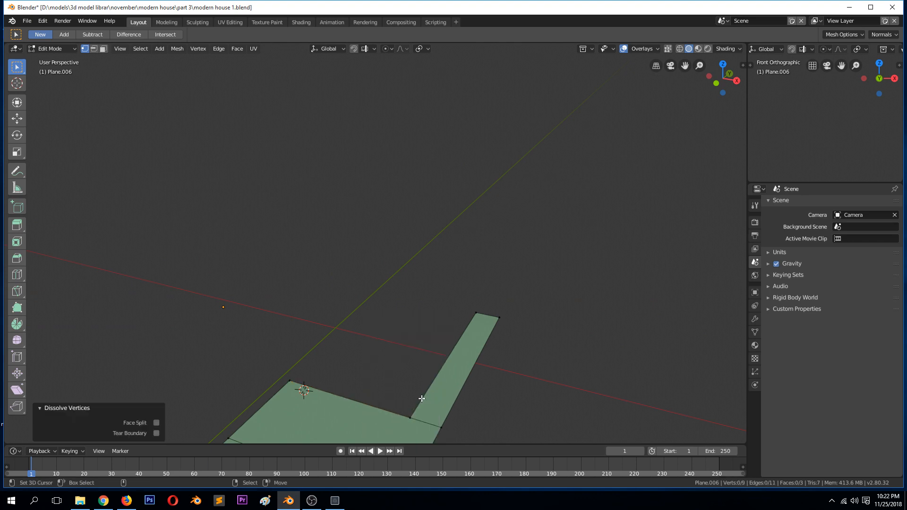
Step: Knife-cut the floor plane from its inner corner straight across to the front edge
scroll(413, 401, "down", 1)
scroll(413, 400, "down", 2)
key("k")
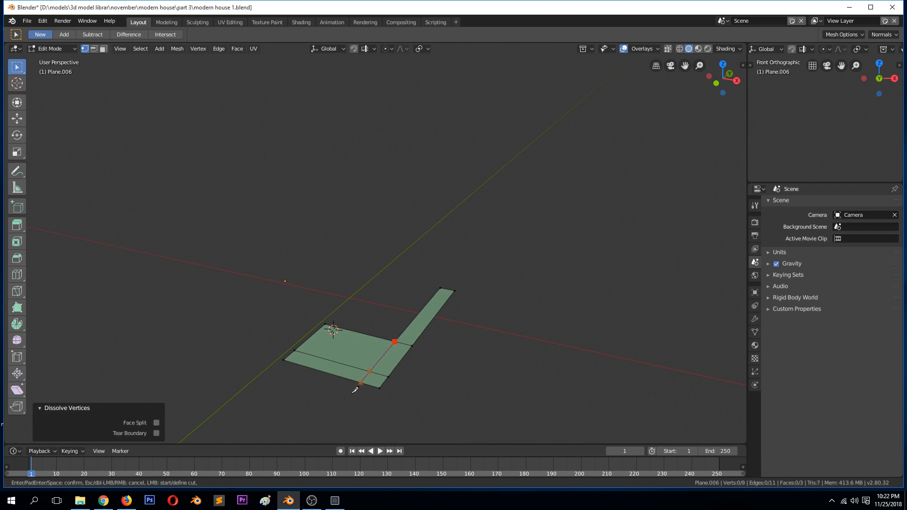
key("Return")
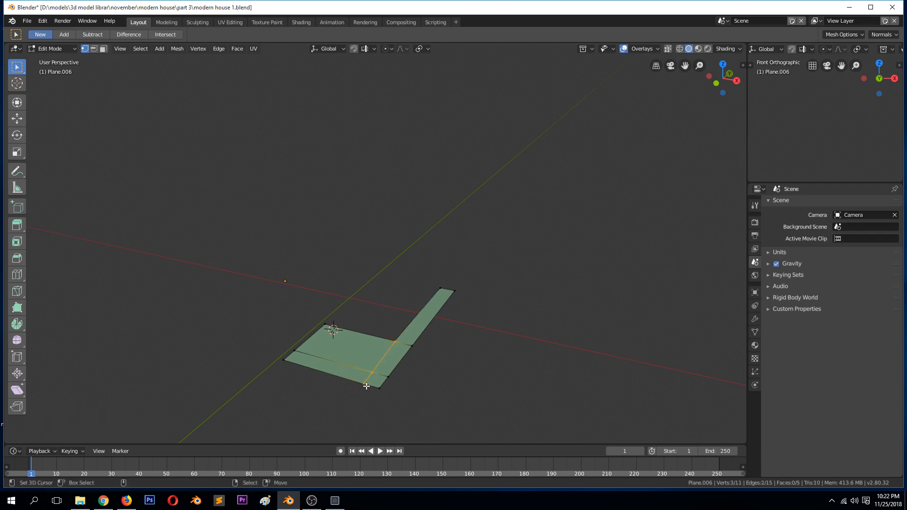
Step: Align the cut's vertices with the side strip's inner edge in top view by scaling them to 0 along X
key("KP_7")
right_click(415, 278)
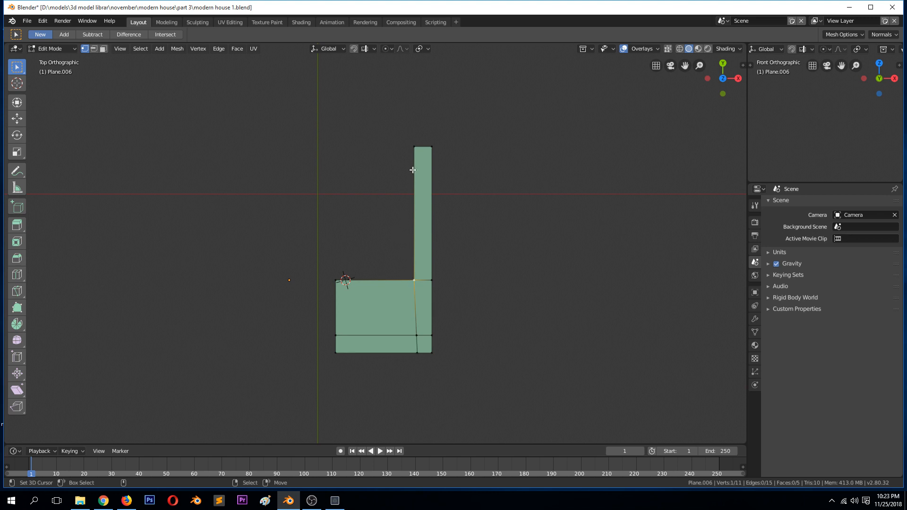
right_click(411, 155)
right_click(424, 290, "shift")
right_click(430, 347, "shift")
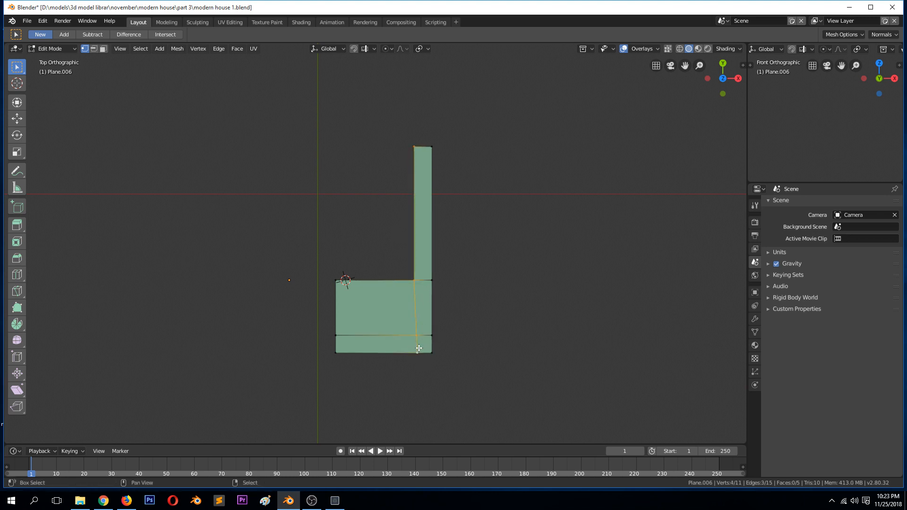
key("s")
key("x")
key("0")
key("Return")
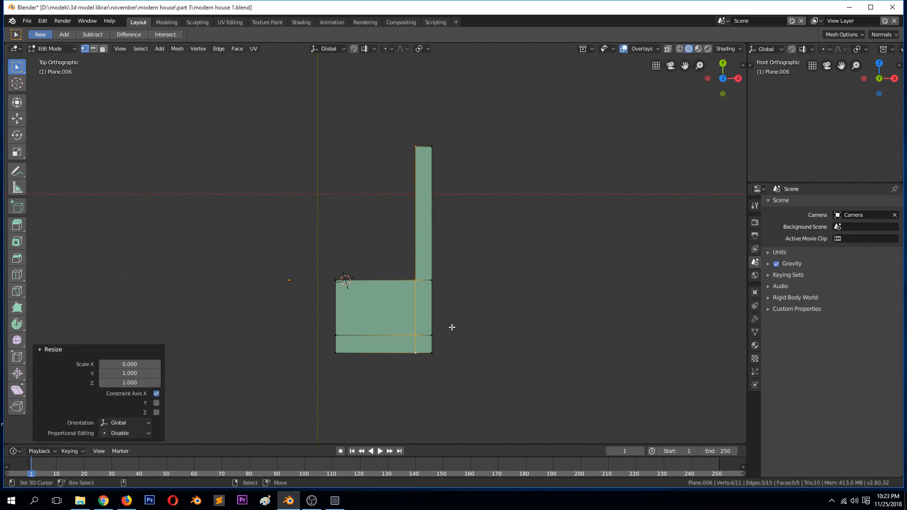
Step: Reveal the rest of the house and extrude the whole floor plane downward about 0.1 m into a slab
key("Tab")
middle_click_drag(467, 342, 409, 364)
key("Tab")
key("a")
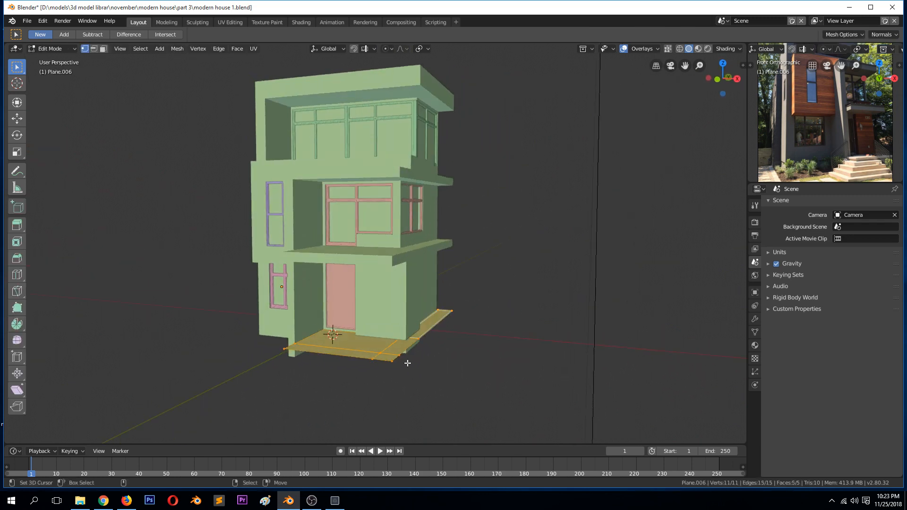
scroll(408, 363, "up", 2)
key("e")
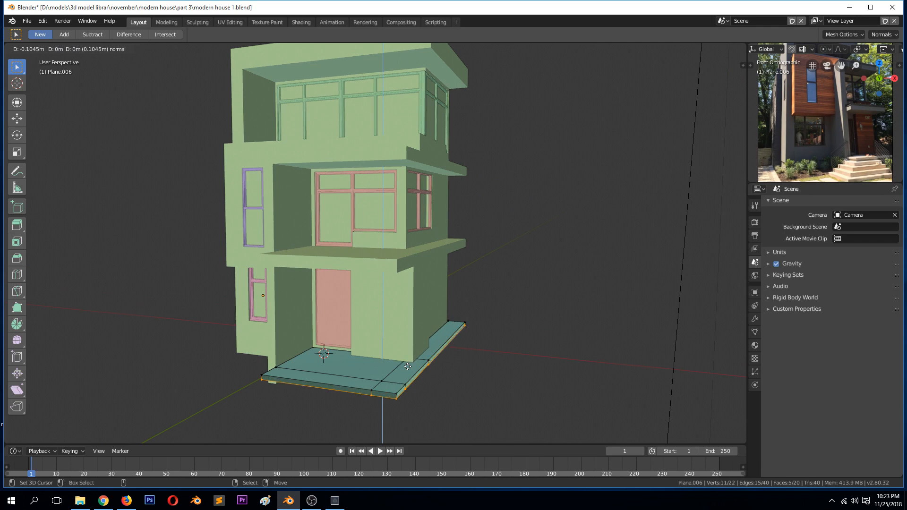
left_click(407, 367)
Step: Recalculate the whole floor slab's normals so they are consistent and face outward
key("a")
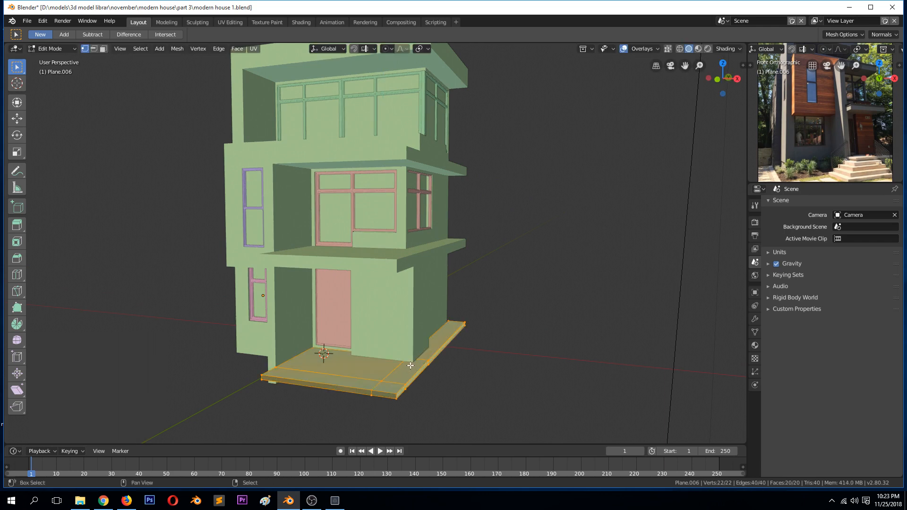
key("shift+n")
key("Tab")
key("Tab")
key("shift+n")
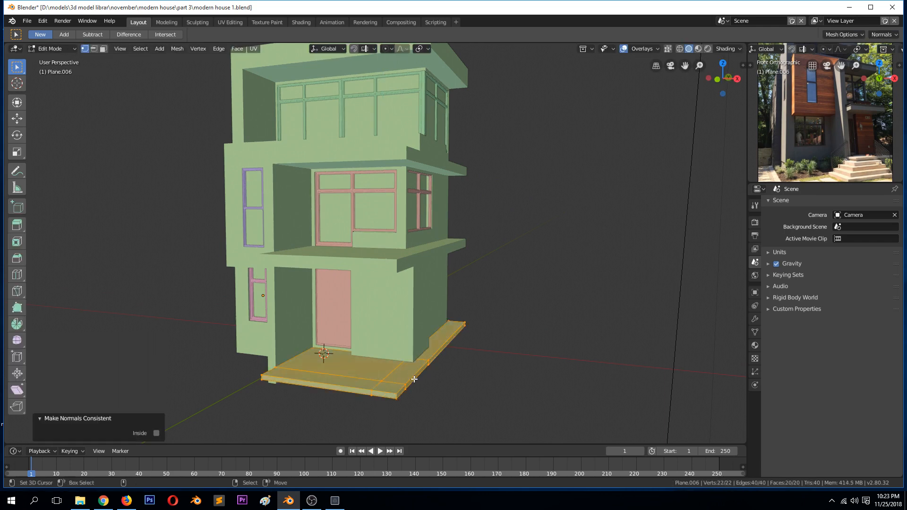
Step: Slide the edge loop behind the slab's front strip toward the front edge by a factor of about 0.7
key("Tab")
middle_click_drag(417, 388, 418, 333)
key("Tab")
key("alt+a")
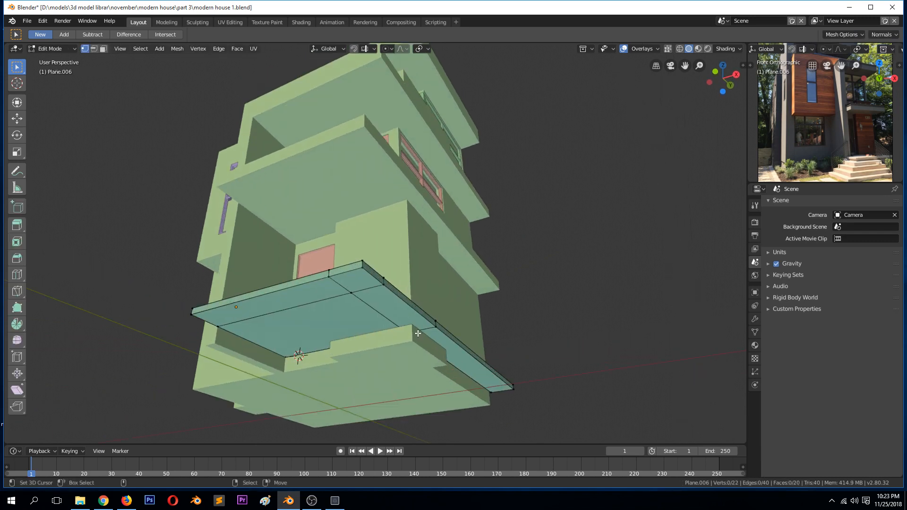
left_click(360, 294, "alt")
key("g")
key("g")
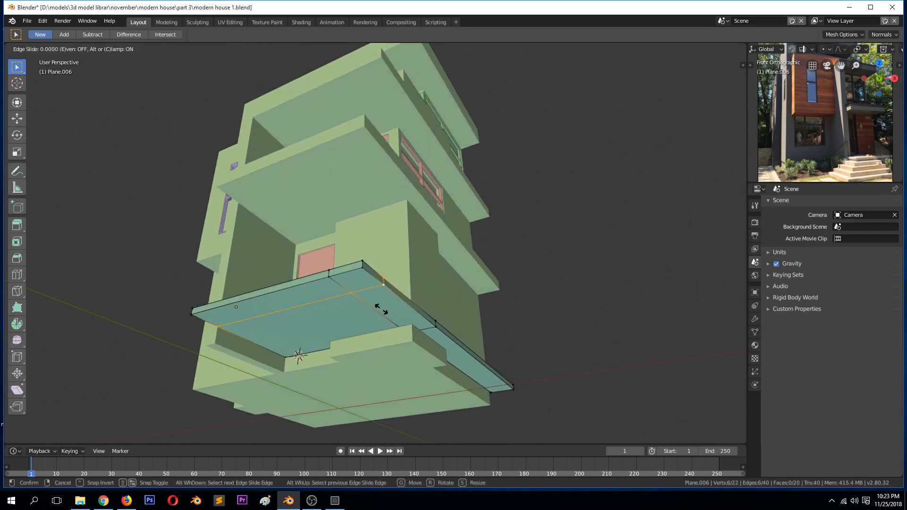
left_click(360, 279)
Step: Add an edge loop along the slab's outer side strip and slide it about 0.36 toward the outer edge
left_click(349, 267, "alt")
key("g")
key("g")
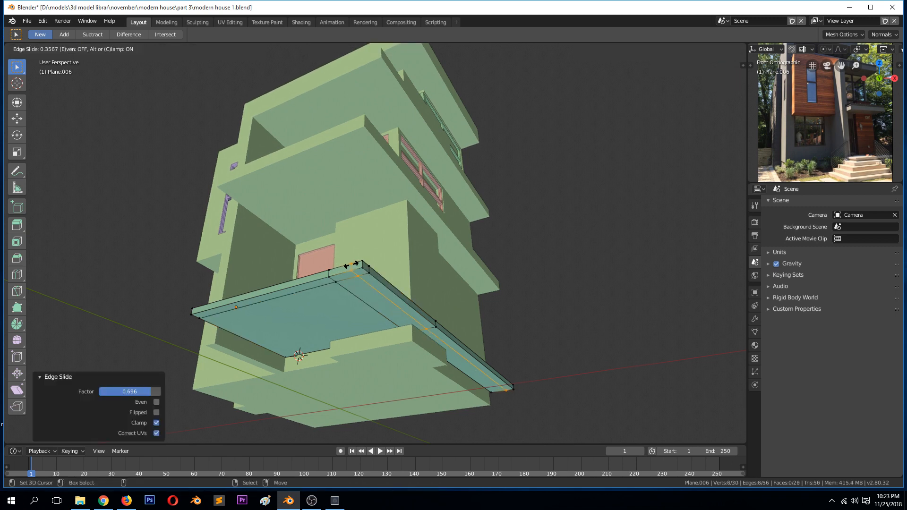
left_click(353, 264)
key("alt+a")
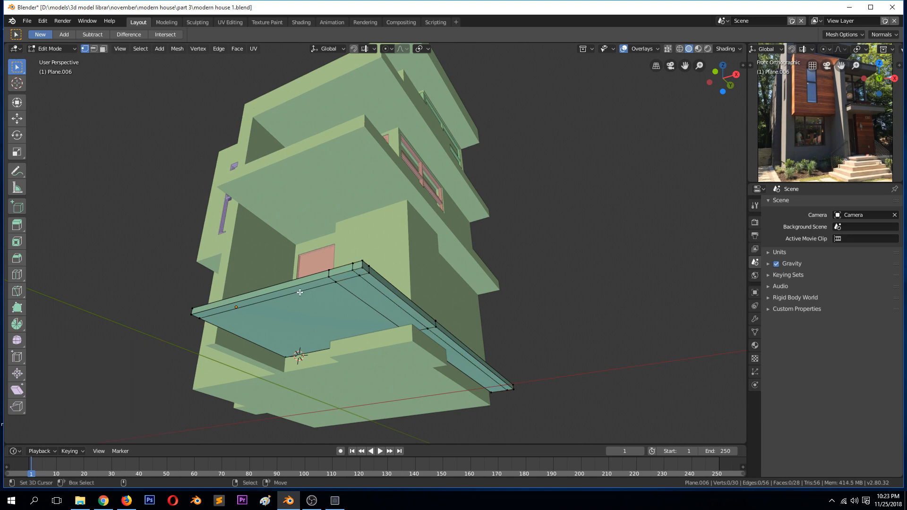
Step: Add an edge loop across the entrance slab and slide it about 0.77 toward the edge beside the projecting wall
key("ctrl+r")
left_click(225, 301)
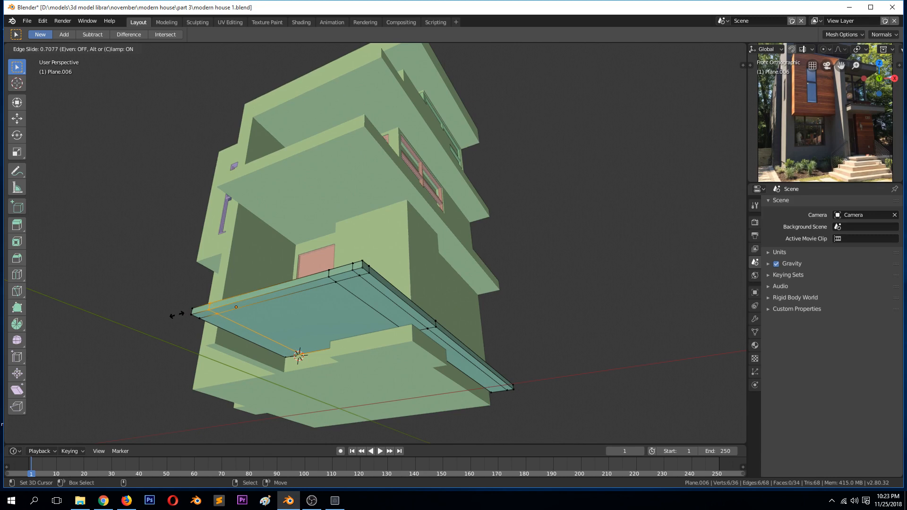
middle_click_drag(230, 342, 326, 368)
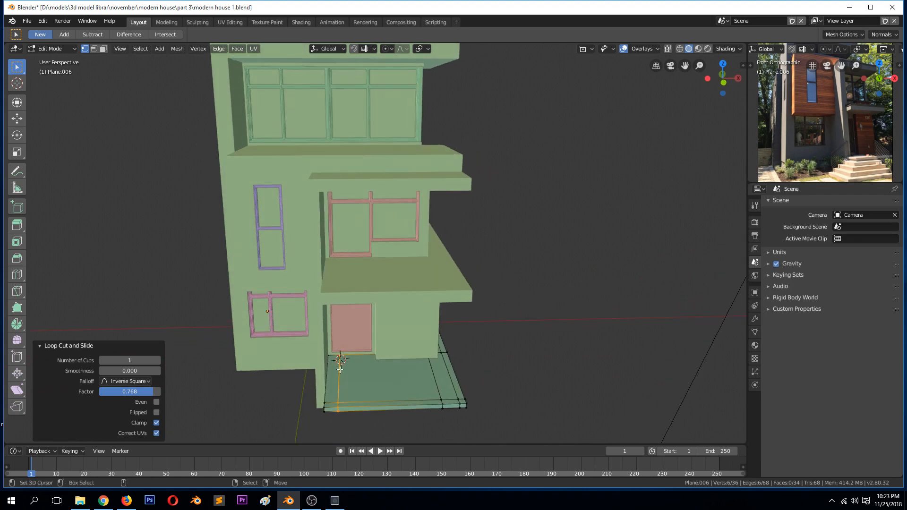
Step: Add two centred edge loops to the slab's main area, one running front to back and one side to side
key("ctrl+r")
left_click(394, 385)
right_click(392, 382)
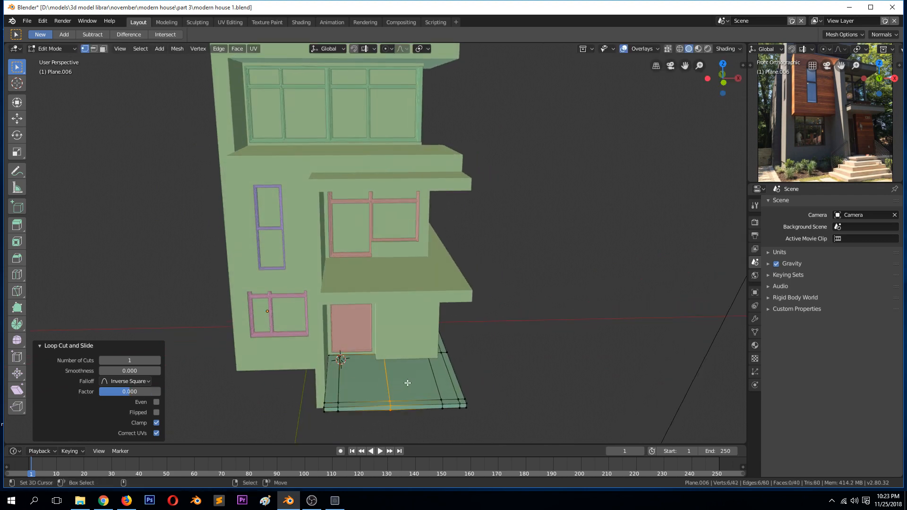
key("ctrl+r")
left_click(393, 376)
right_click(402, 380)
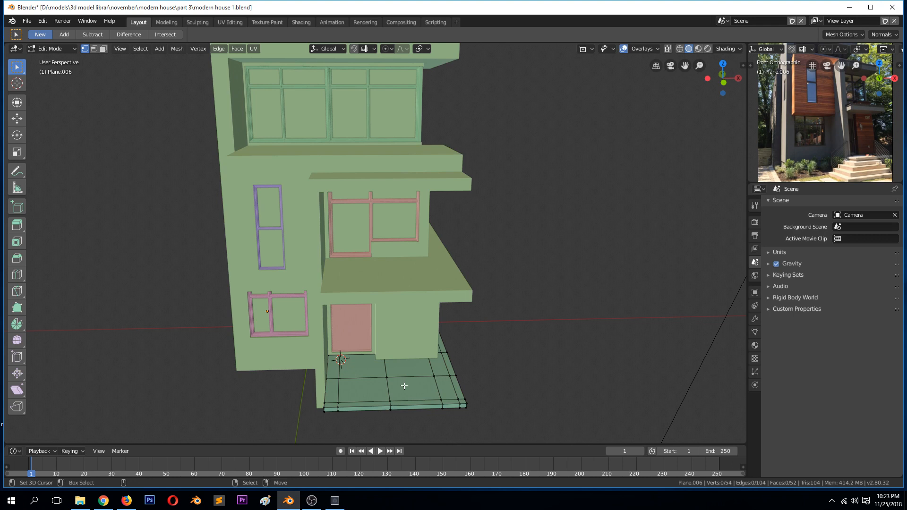
Step: Delete the top, front and underside faces of the slab's outer front quarter to cut out that corner
right_click(405, 386)
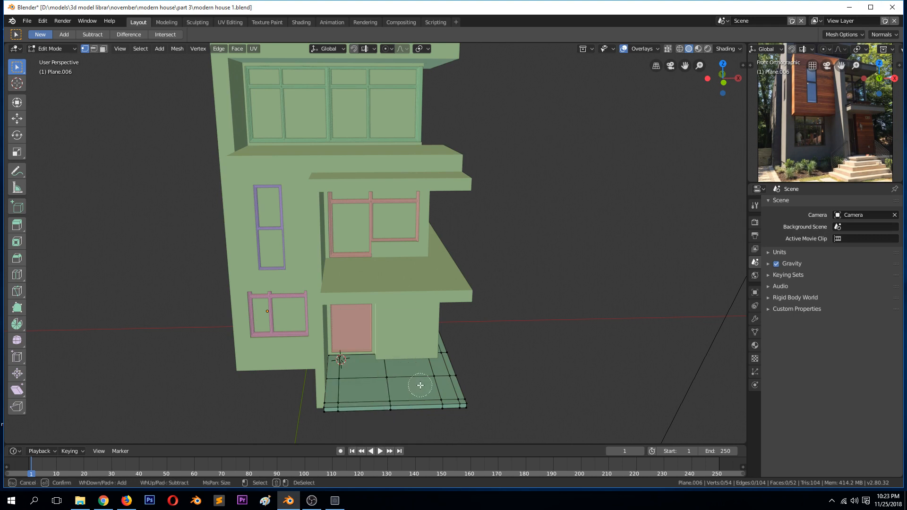
left_click_drag(413, 395, 461, 406)
mouse_move(460, 405)
middle_mouse_down()
mouse_move(452, 356)
mouse_move(419, 284)
middle_mouse_up()
key("c")
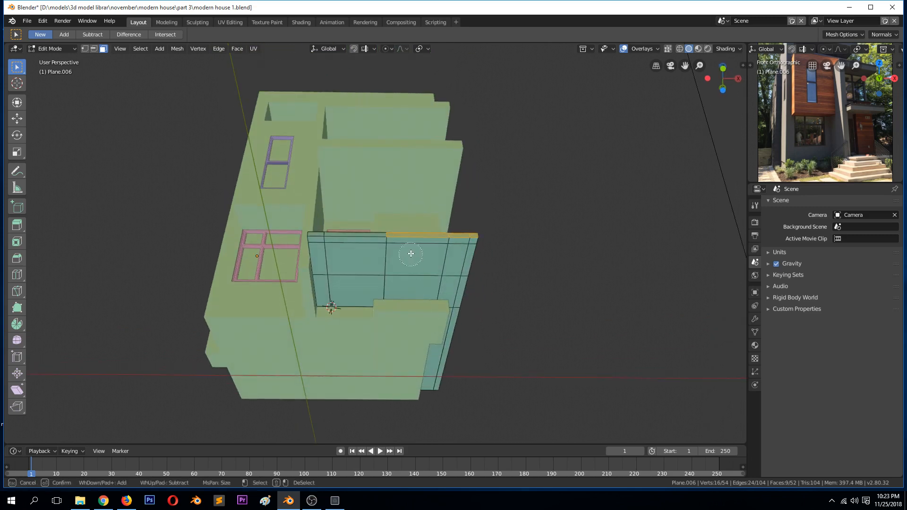
left_click_drag(411, 255, 467, 248)
key("Escape")
key("x")
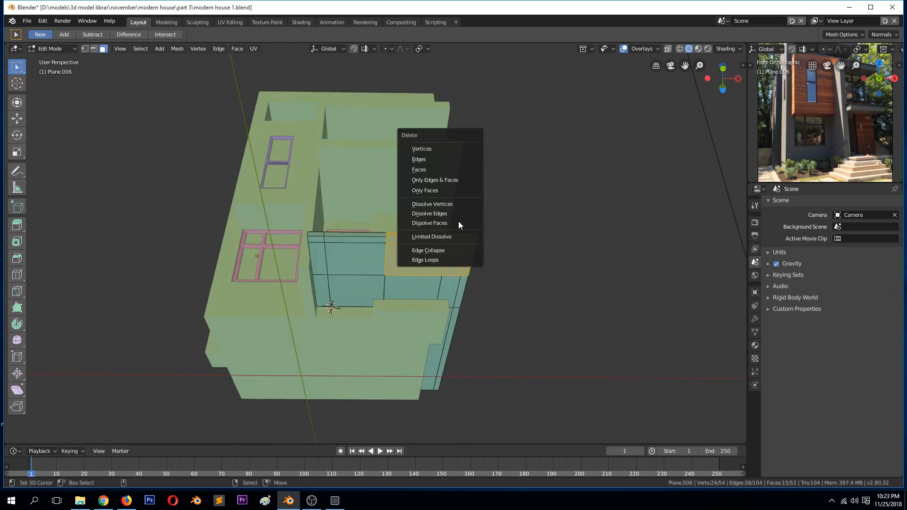
left_click(434, 165)
Step: Delete the leftover side faces floating at the cut-out front corner of the slab
middle_click_drag(435, 165, 302, 359)
left_click(293, 366)
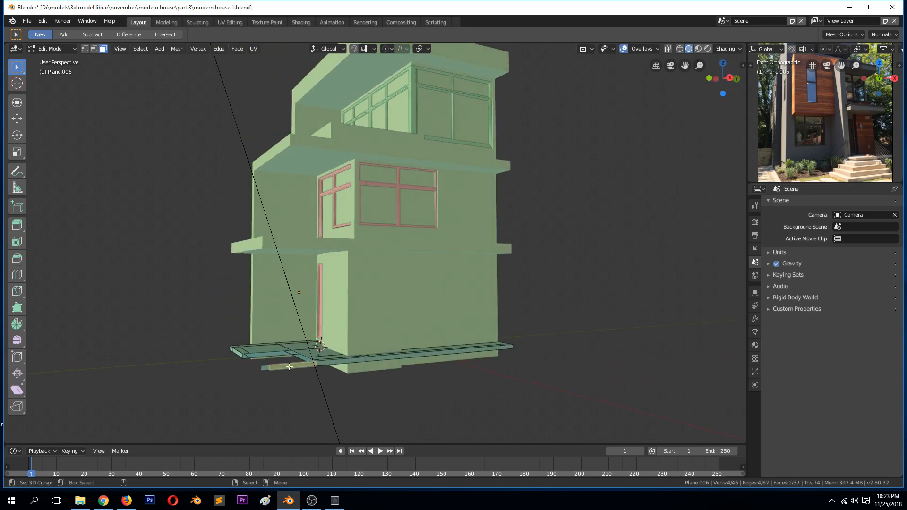
left_click(266, 368, "shift")
key("x")
left_click(267, 368)
Step: Bridge the open upper and lower edges around the notched corner with Bridge Edge Loops
key("2")
right_click(273, 356, "alt")
middle_click_drag(273, 356, 455, 356)
key("KP_Decimal")
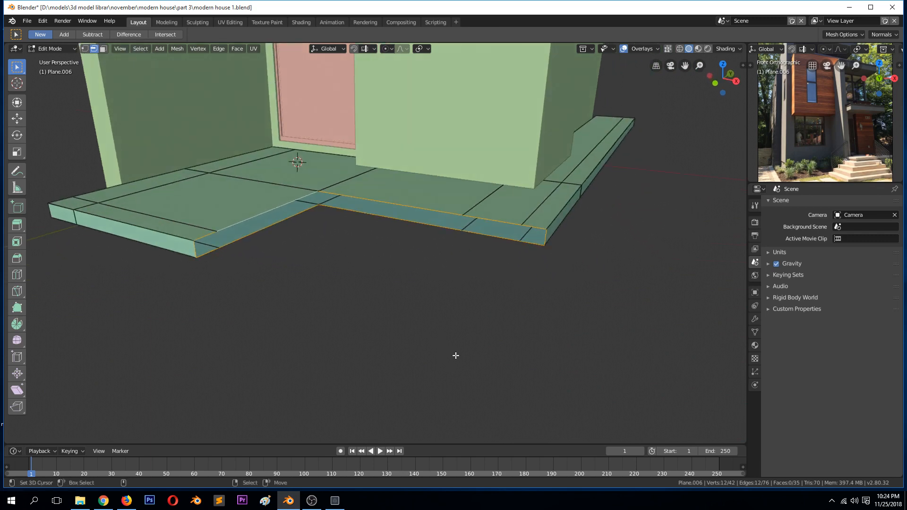
right_click(547, 234, "shift")
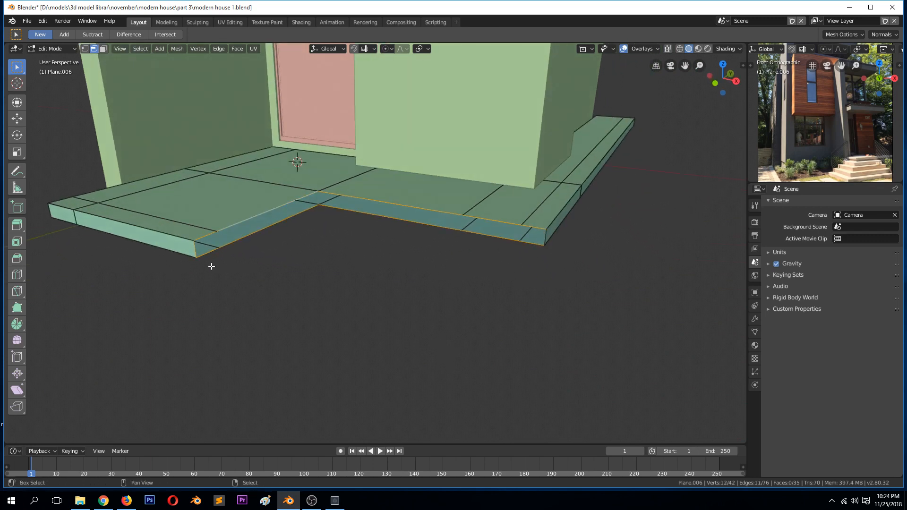
key("ctrl+e")
left_click(286, 274)
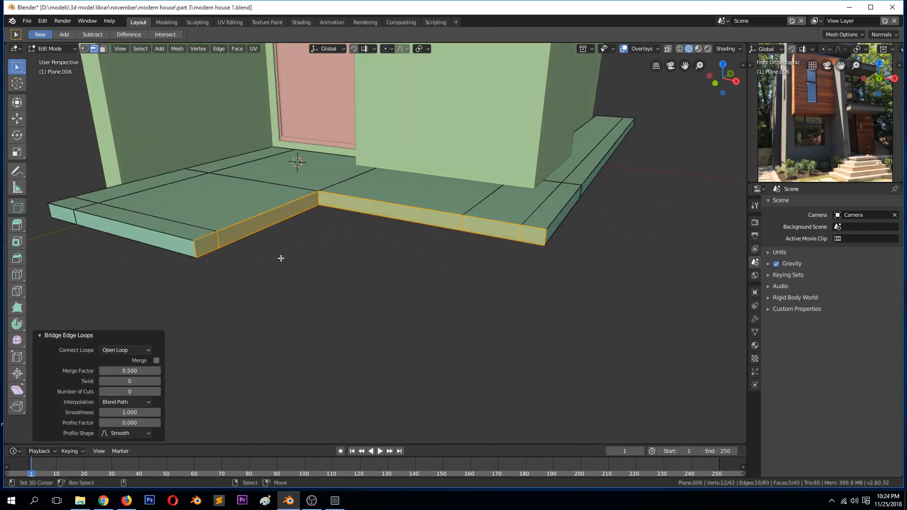
Step: Inset the four underside faces of the slab's projecting front part by about 0.031 m
key("Tab")
middle_click_drag(304, 275, 201, 235)
key("Tab")
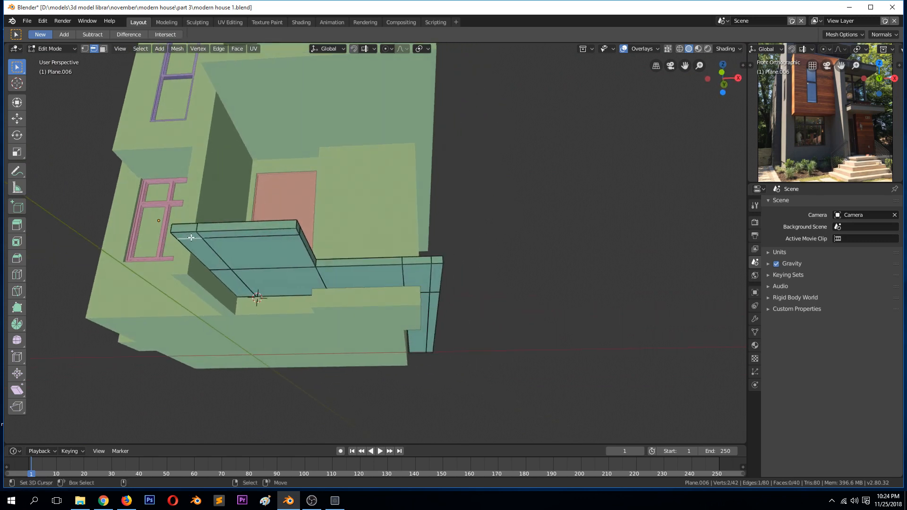
key("3")
right_click(191, 235)
right_click(200, 253, "shift")
right_click(258, 253, "shift")
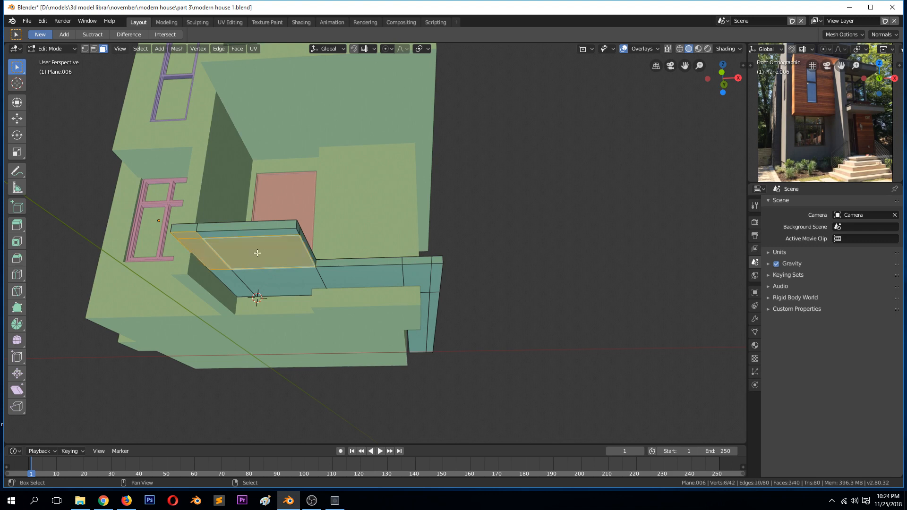
right_click(247, 238, "shift")
right_click(248, 232, "shift")
right_click(258, 248, "shift")
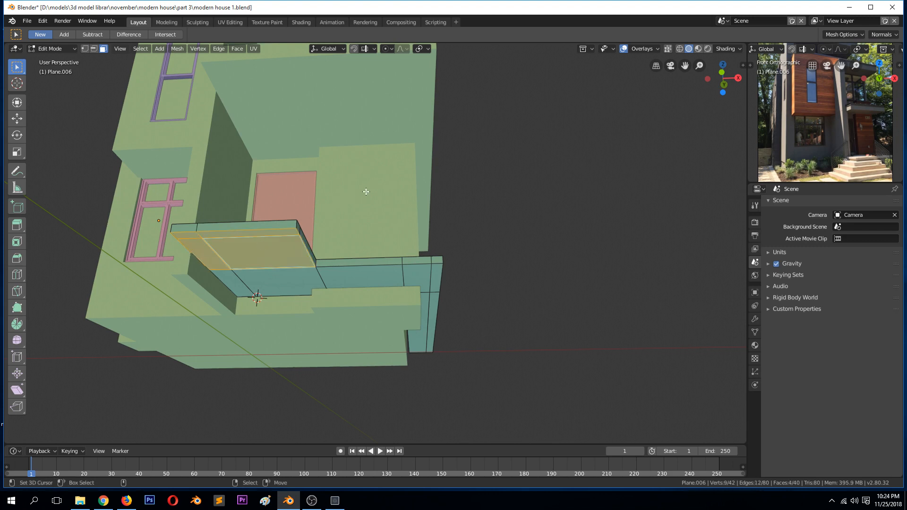
key("i")
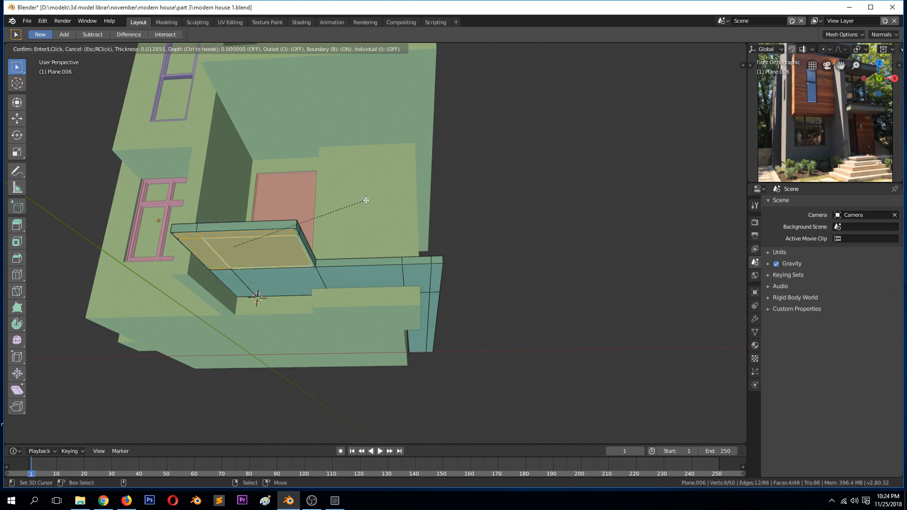
left_click(365, 201)
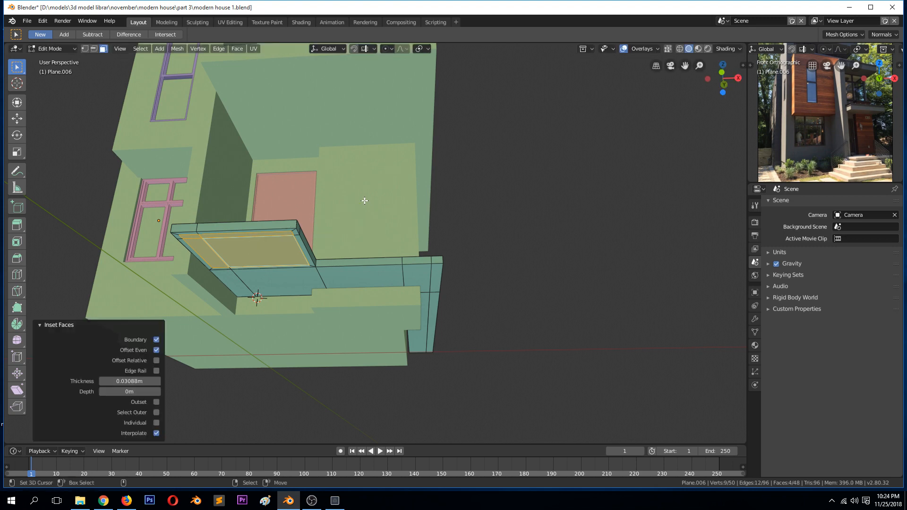
Step: Extrude the inset underside faces straight down along Z by about 0.078 m
key("e")
key("z")
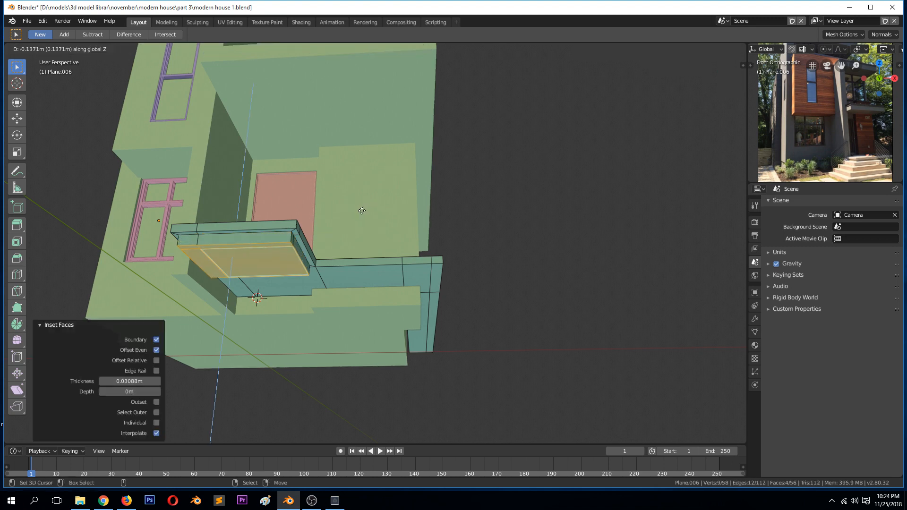
left_click(363, 208)
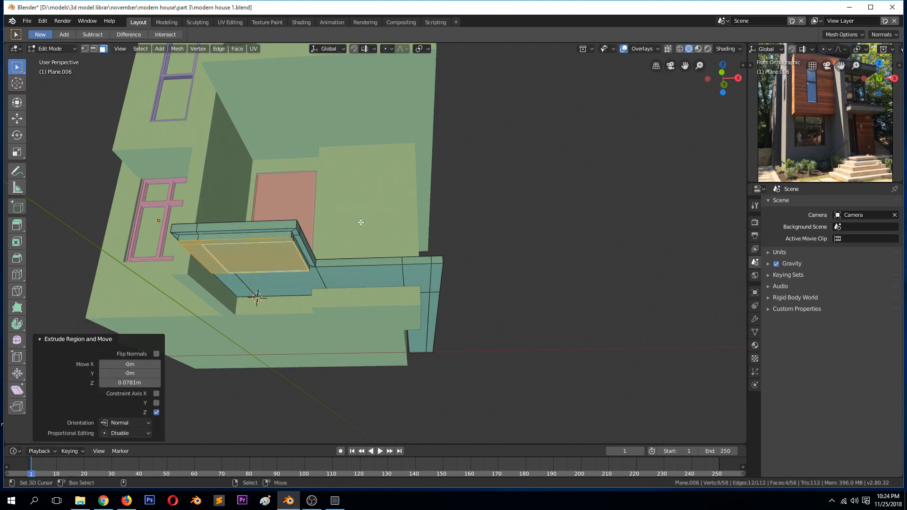
Step: Extrude the bottom faces in place and scale them outward by about 1.567 to form the first step's tread
key("KP_7")
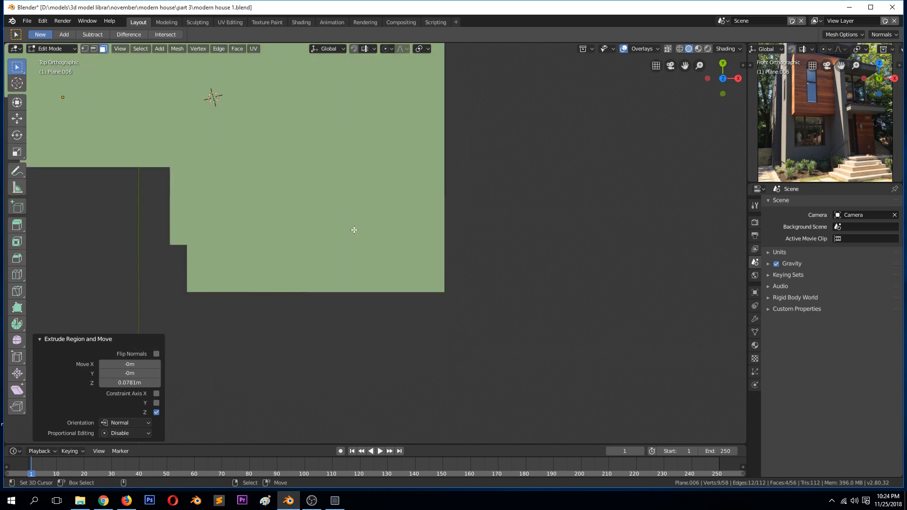
key("KP_1")
key("shift+z")
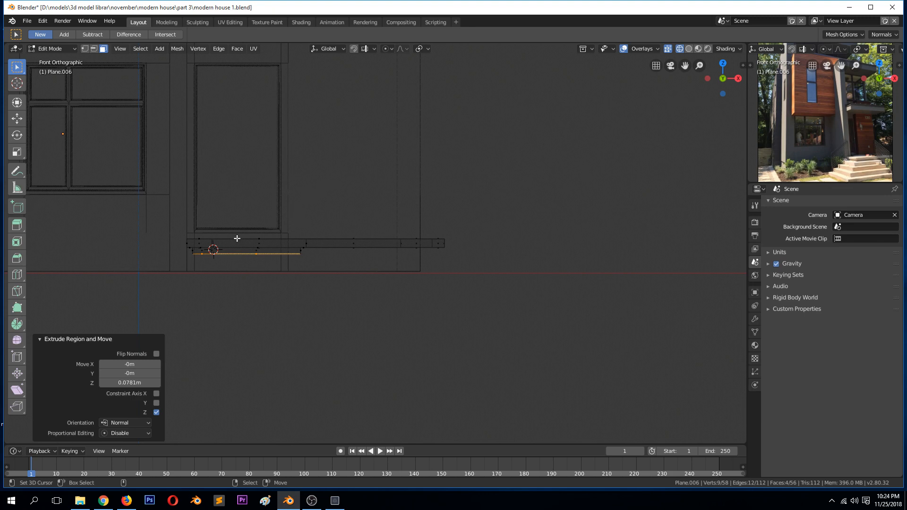
key("e")
right_click(288, 248)
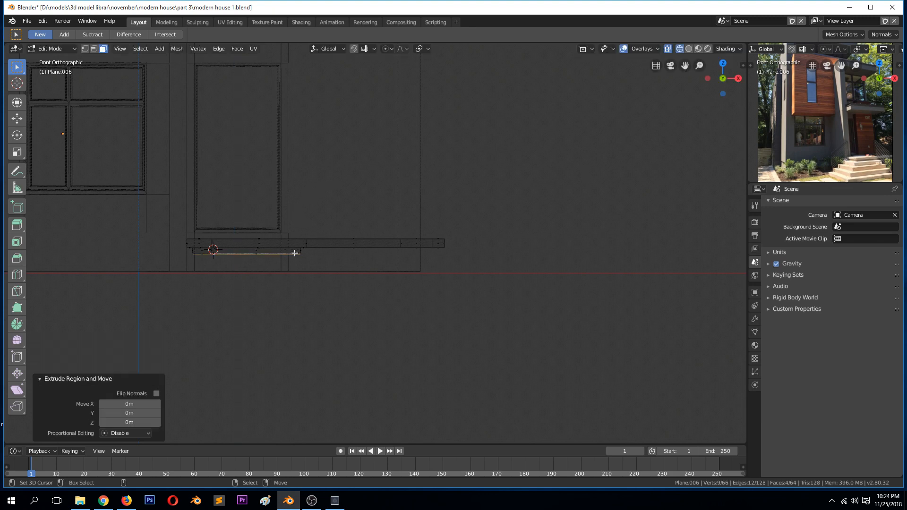
key("s")
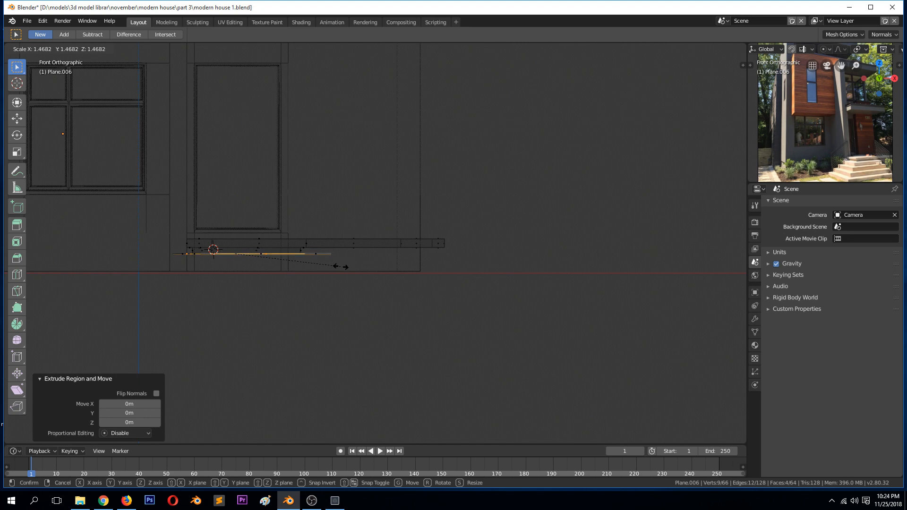
left_click(347, 266)
middle_click_drag(349, 265, 334, 297)
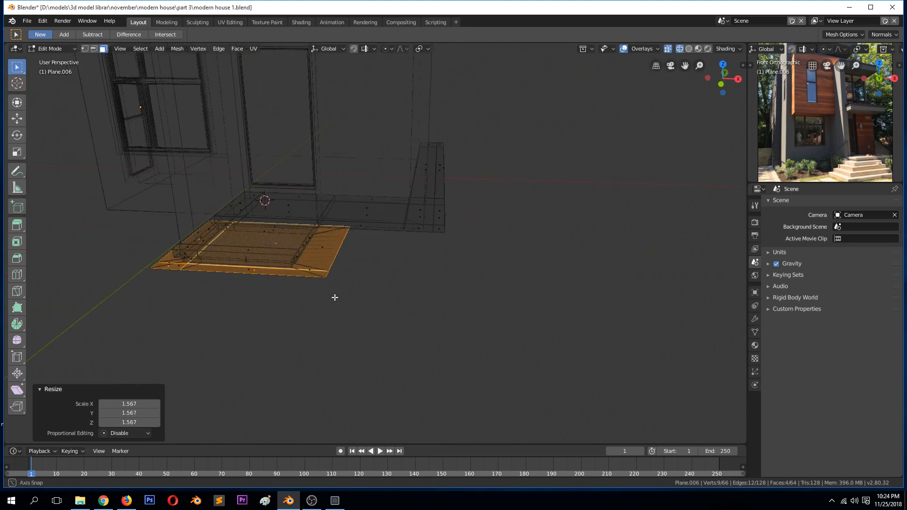
Step: Return to solid shading and extrude the widened faces down along Z by about 0.23 m for the first step
key("z")
left_click(391, 300)
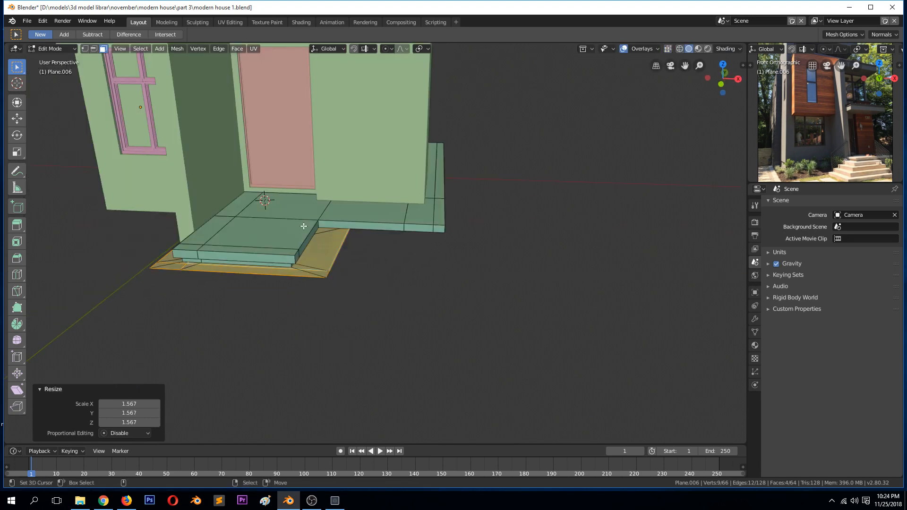
key("e")
key("z")
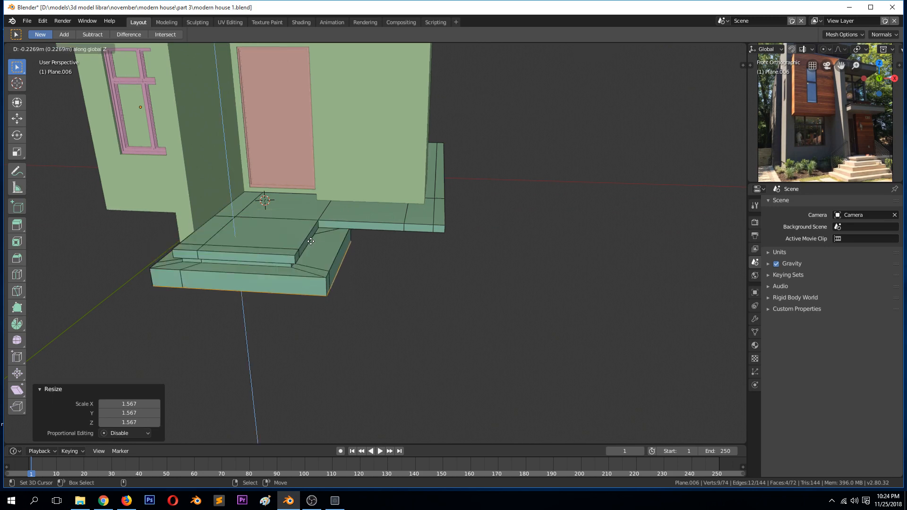
left_click(311, 241)
Step: Form the second step by extruding the bottom faces in place, scaling them by 1.3 and extruding them downward
key("e")
key("Escape")
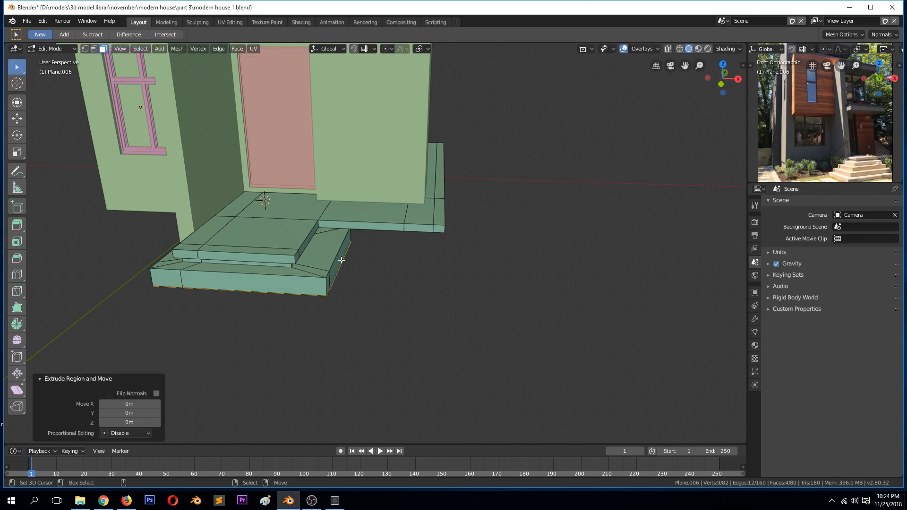
key("s")
left_click(379, 280)
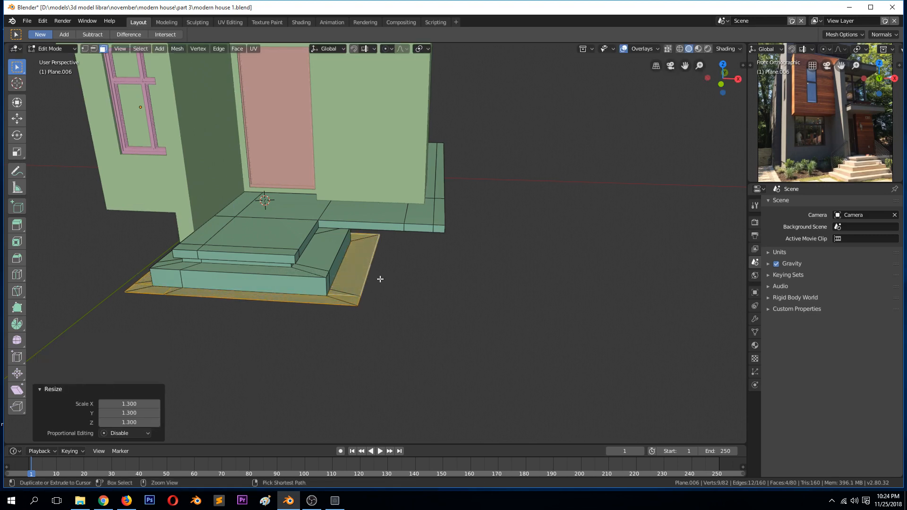
key("e")
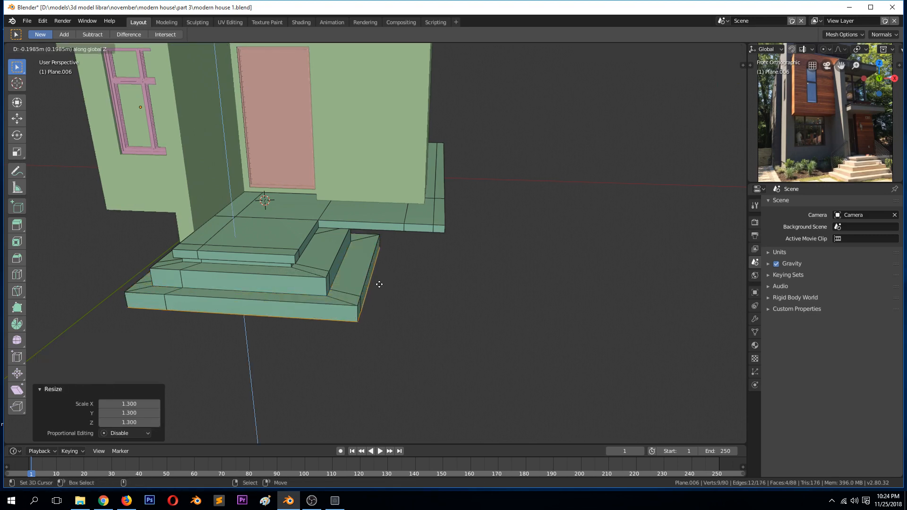
left_click(383, 292)
Step: Form the lowest step by extruding the bottom faces in place, scaling them by 1.2 and extruding down about 0.2 m
middle_click_drag(382, 292, 382, 272)
key("e")
key("Escape")
key("s")
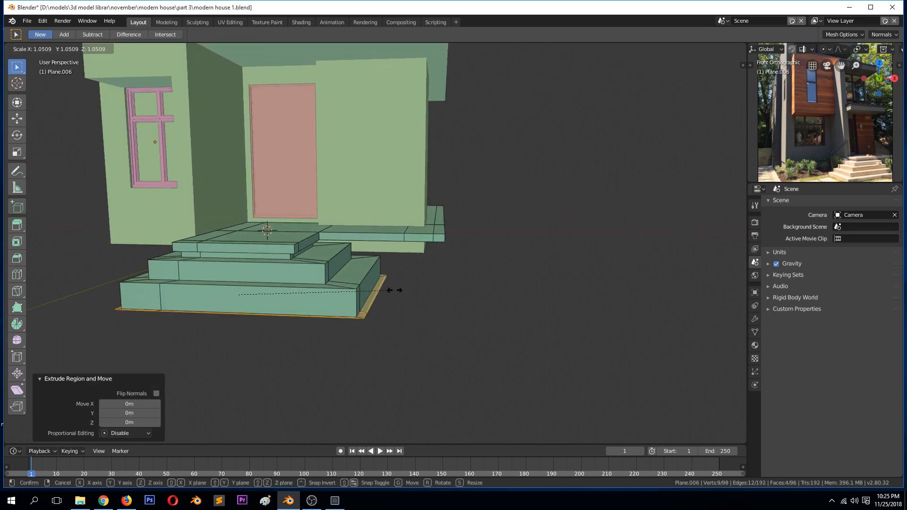
left_click(418, 300)
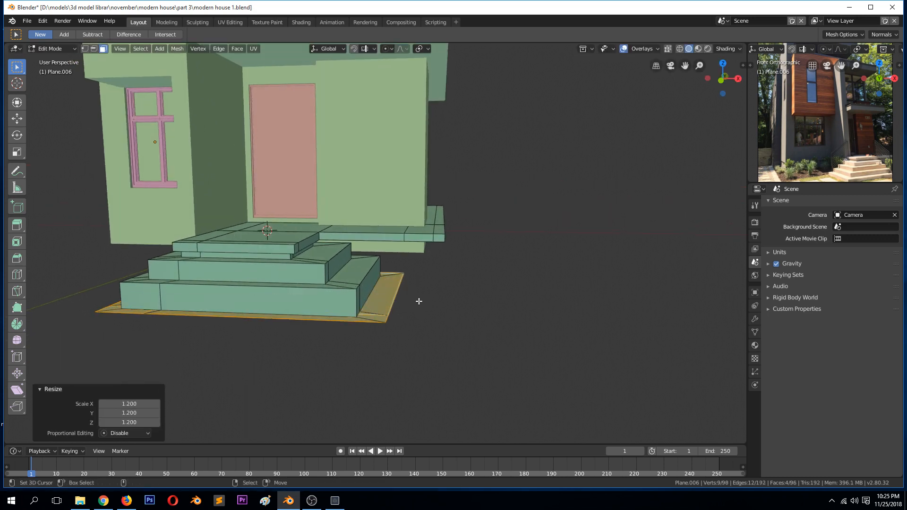
key("e")
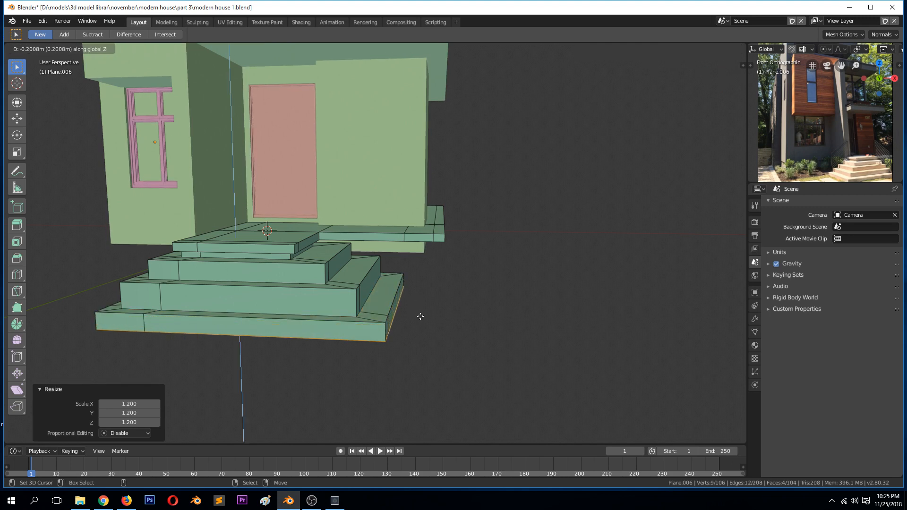
left_click(421, 320)
Step: Leave mesh editing in the front view and enable shadow and cavity in the viewport shading
key("Tab")
key("KP_1")
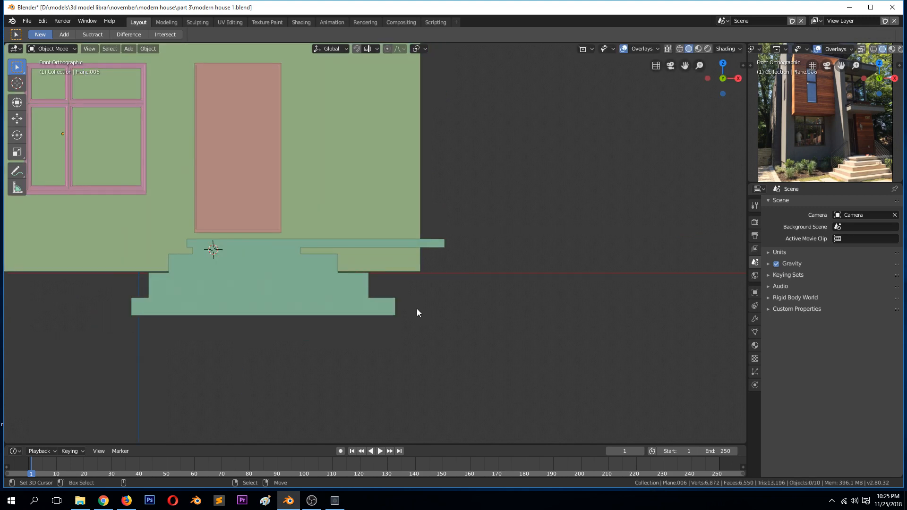
key("Tab")
middle_click_drag(416, 308, 381, 339)
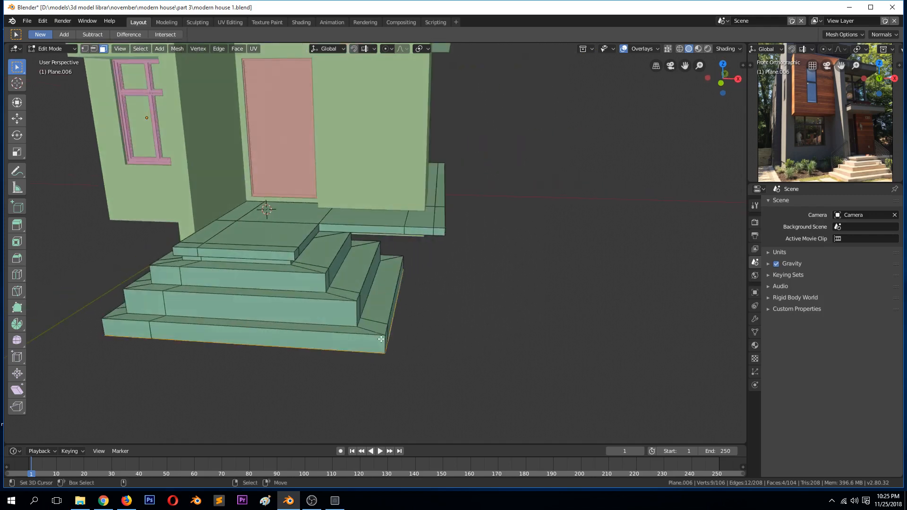
key("KP_1")
key("Tab")
left_click(728, 49)
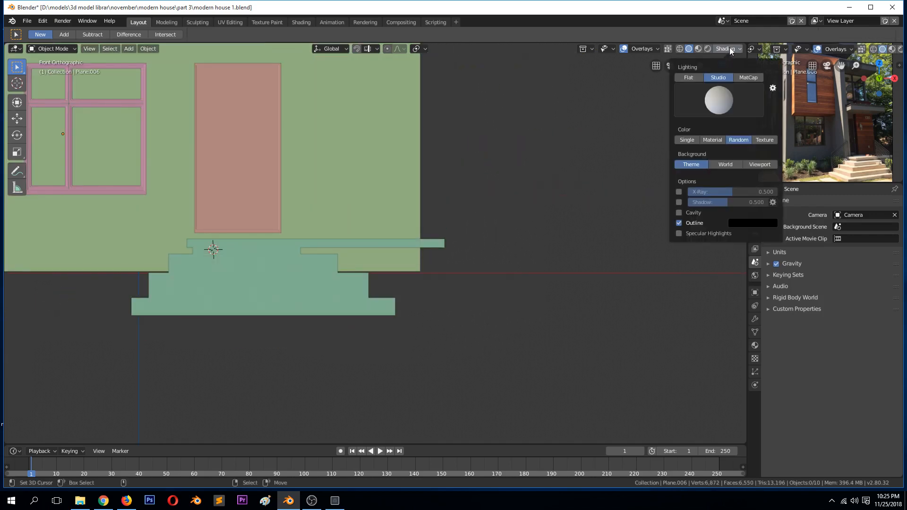
left_click(679, 213)
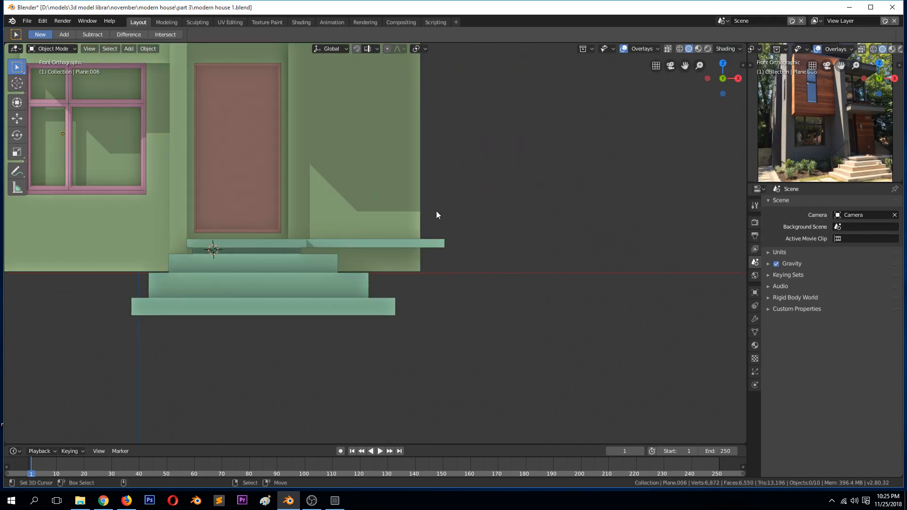
Step: Move the side faces of the uppermost added step about 0.06 m outward along negative X and leave mesh editing
middle_click_drag(419, 232, 447, 252)
key("KP_1")
middle_click_drag(246, 279, 304, 310)
key("Tab")
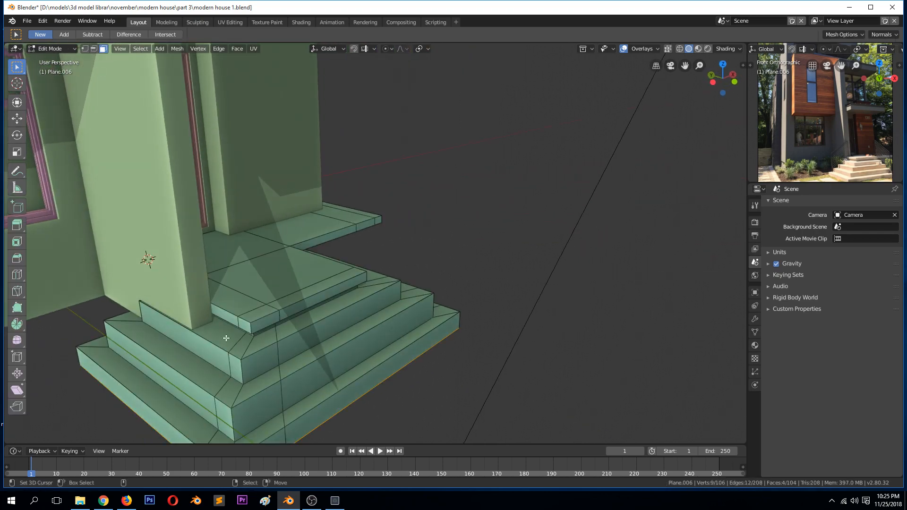
left_click(148, 320)
left_click(234, 366, "ctrl")
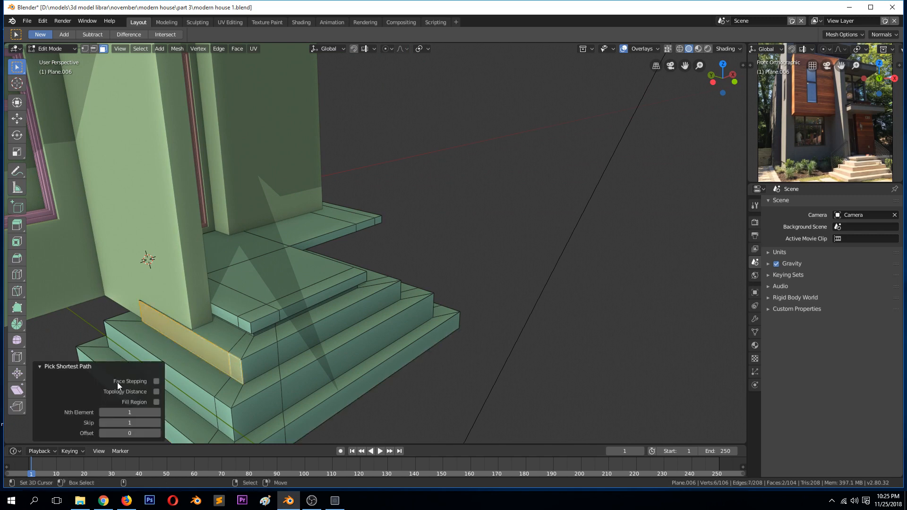
left_click(18, 119)
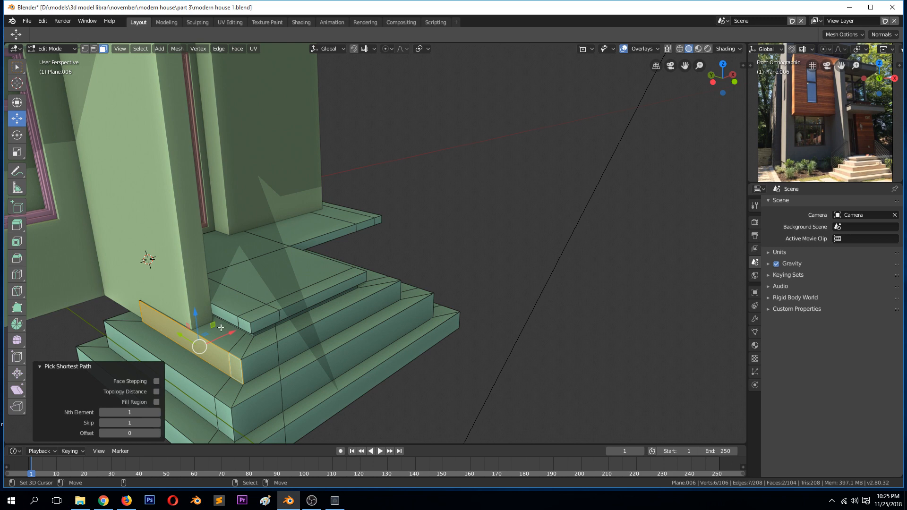
left_click_drag(221, 328, 219, 339)
scroll(248, 338, "down", 3)
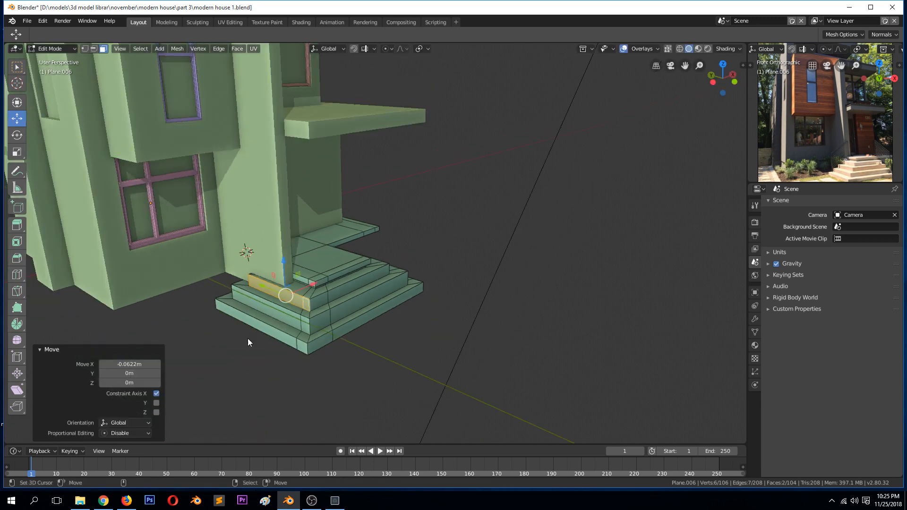
key("Tab")
Step: Open the house wall mesh for editing in a front wireframe view with vertex selection
middle_click_drag(347, 299, 244, 274)
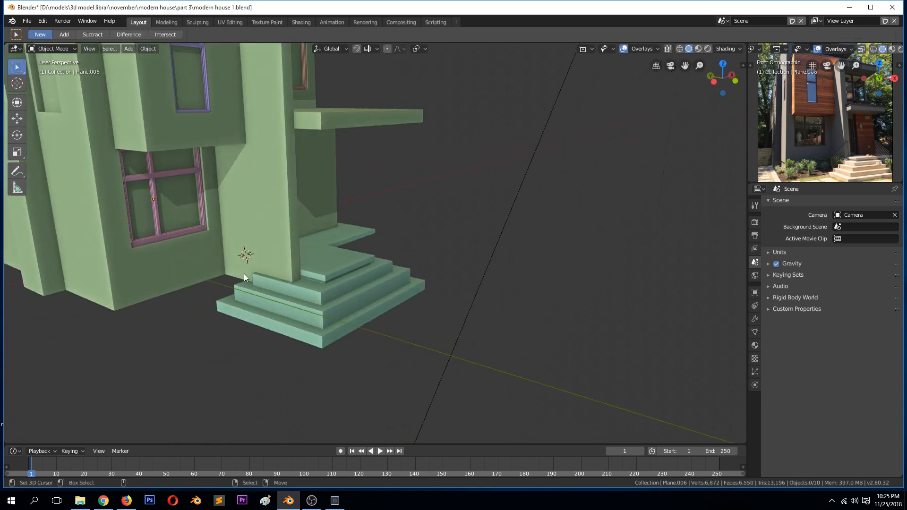
key("Tab")
key("Tab")
left_click(174, 276)
key("Tab")
left_click(176, 292, "alt")
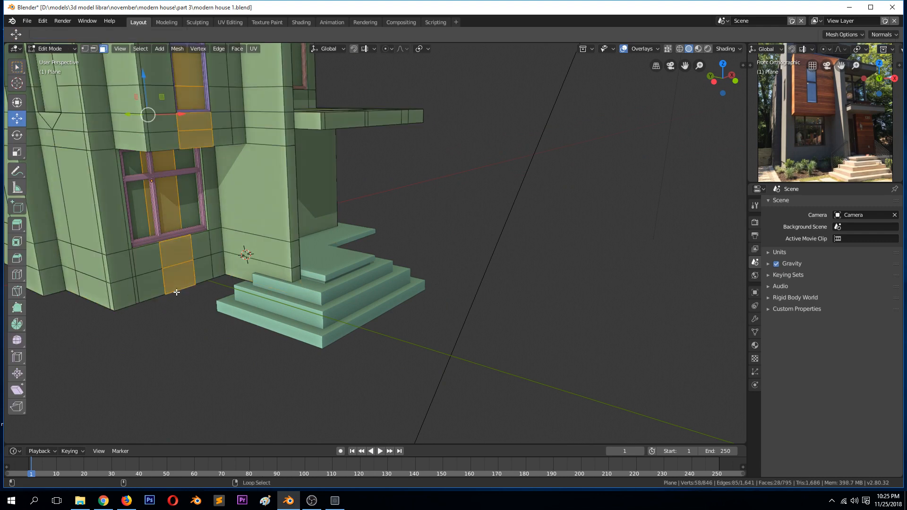
key("2")
left_click(177, 293, "alt")
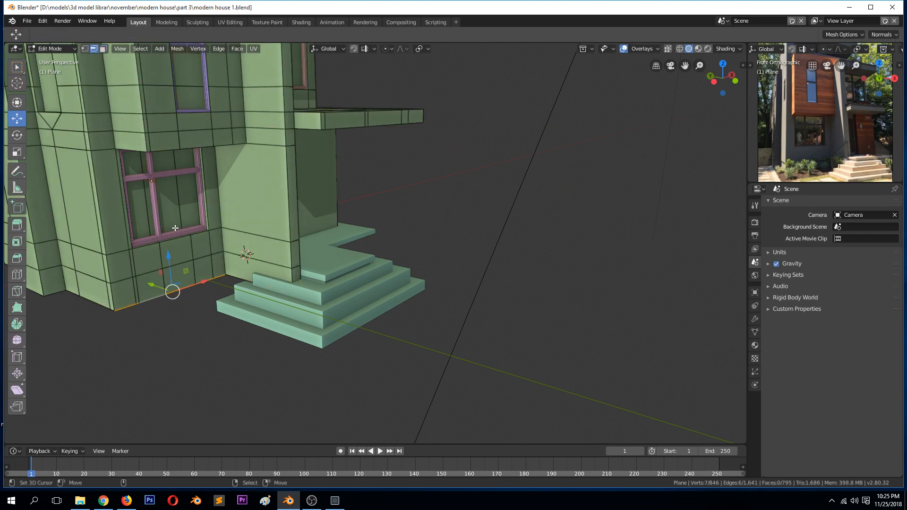
key("KP_1")
key("1")
key("z")
left_click(99, 229)
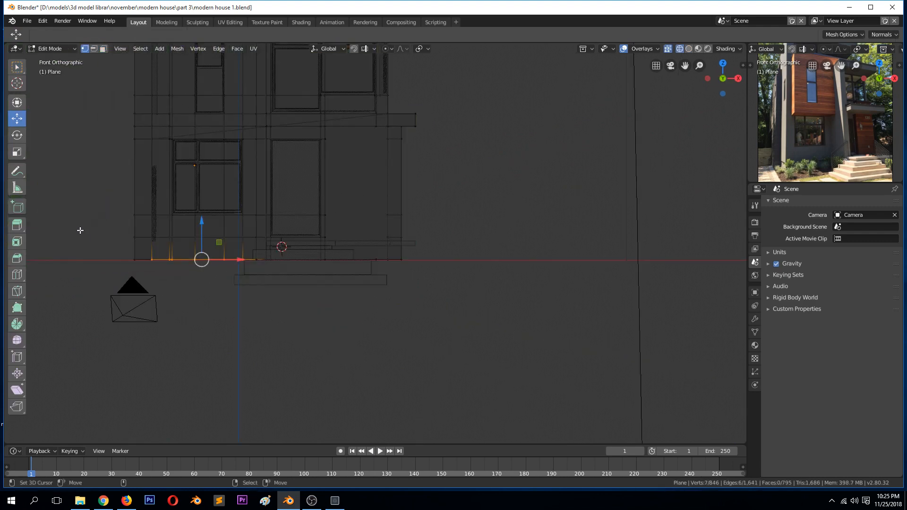
Step: Select all the bottom vertices of the house walls and lower them along Z to the base of the lowest step
key("alt+a")
left_click_drag(118, 249, 406, 305)
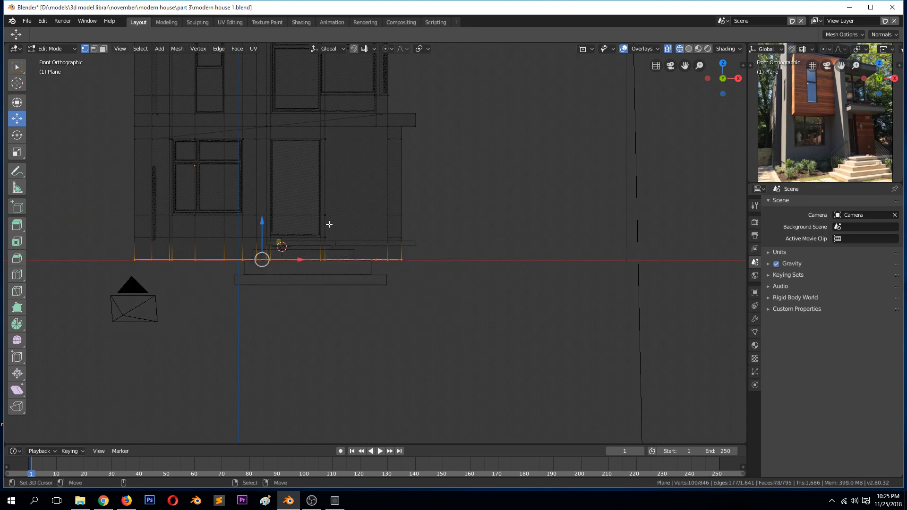
left_click_drag(266, 221, 266, 246)
key("Tab")
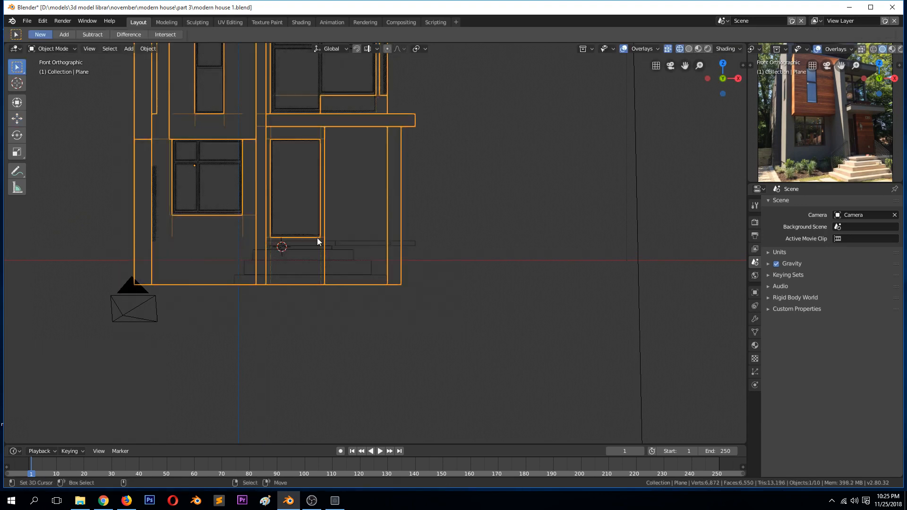
Step: Return to solid shading, deselect everything and save the file
key("z")
left_click(493, 242)
left_click(493, 242)
key("alt+a")
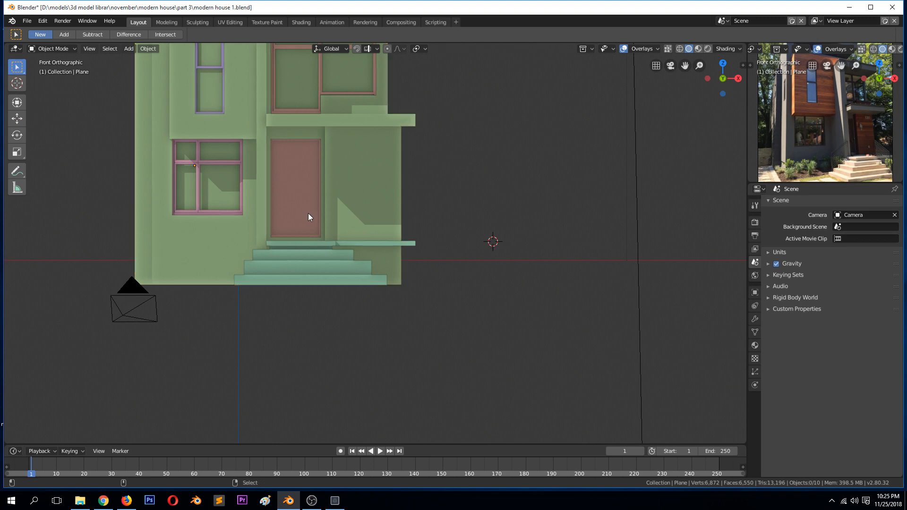
mouse_move(308, 214)
middle_mouse_down()
mouse_move(337, 231)
mouse_move(279, 247)
mouse_move(357, 260)
middle_mouse_up()
key("ctrl+s")
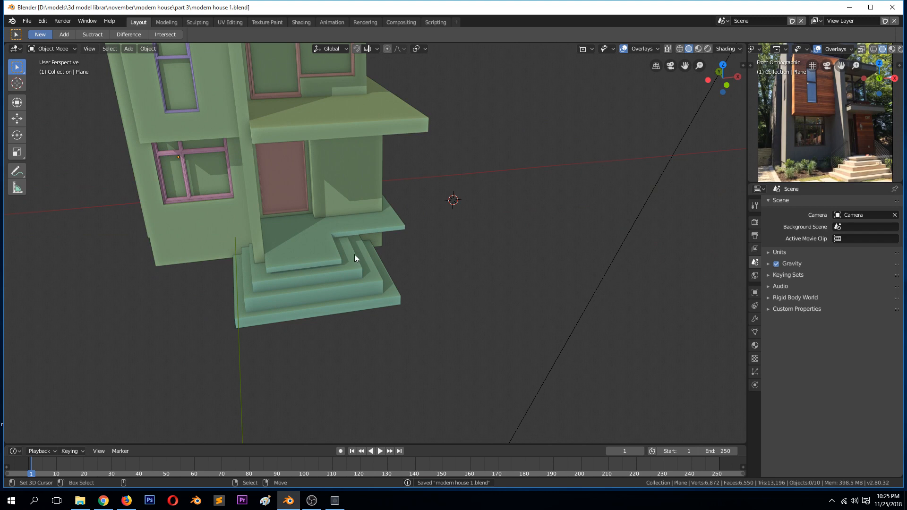
Step: Review the lengthened walls and entrance steps from an angle and from the front, and save the file again
middle_click_drag(352, 252, 380, 246)
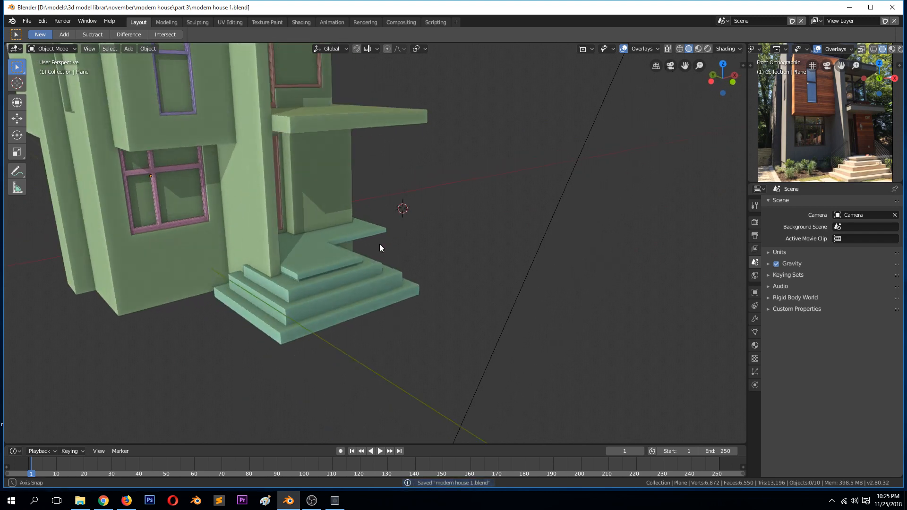
key("KP_1")
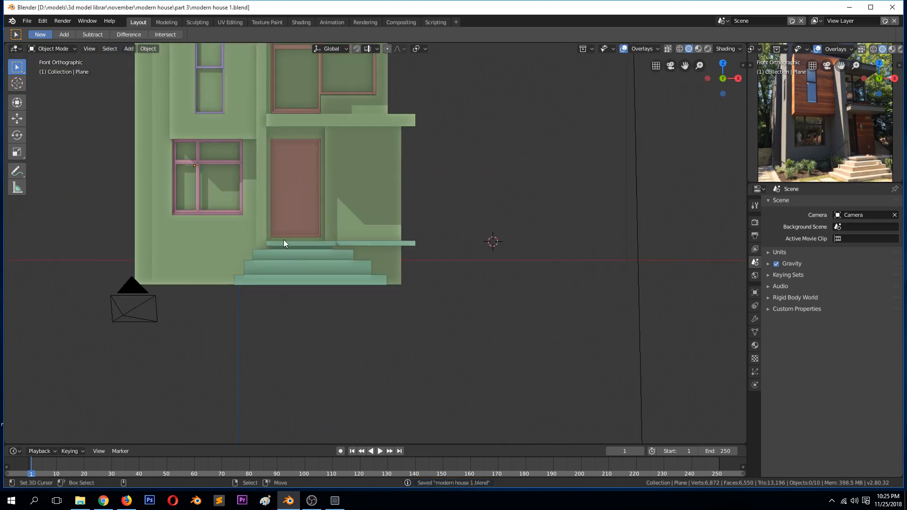
scroll(276, 237, "up", 3)
scroll(208, 180, "down", 1)
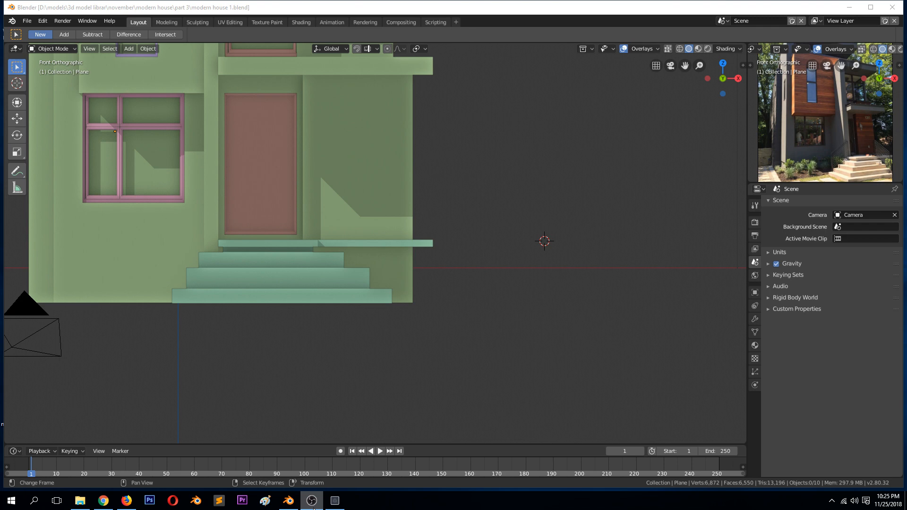
scroll(288, 229, "up", 1)
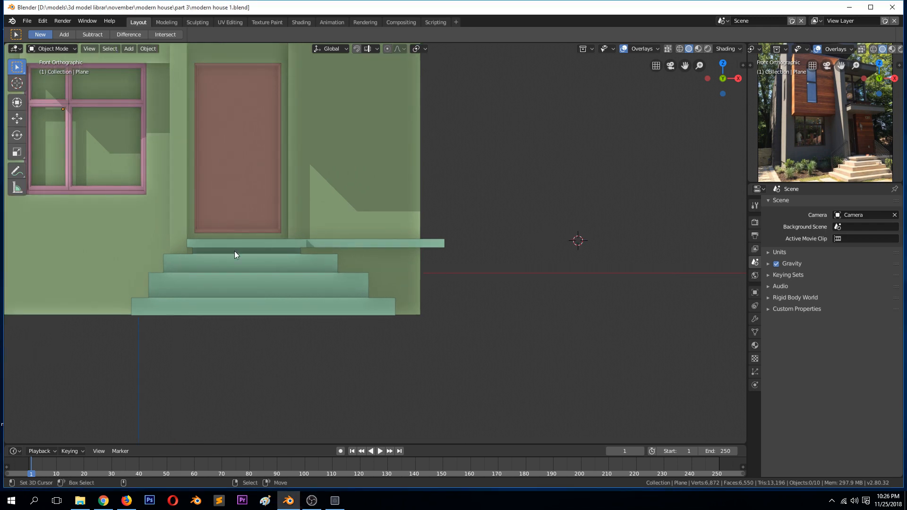
scroll(197, 213, "down", 3)
key("ctrl+s")
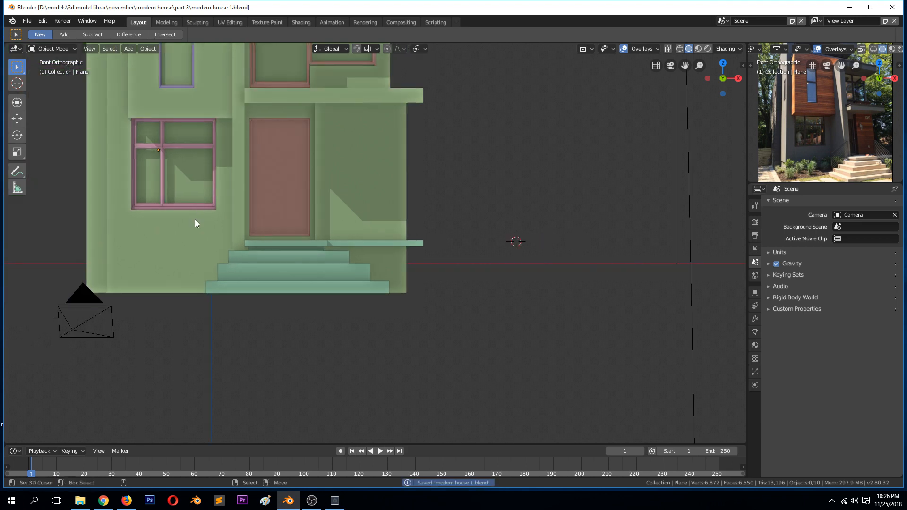
Step: Add a plane at the wall just beside the entrance steps and rotate it 90° about X so it stands upright
scroll(194, 220, "up", 1)
left_click(186, 229)
key("shift+a")
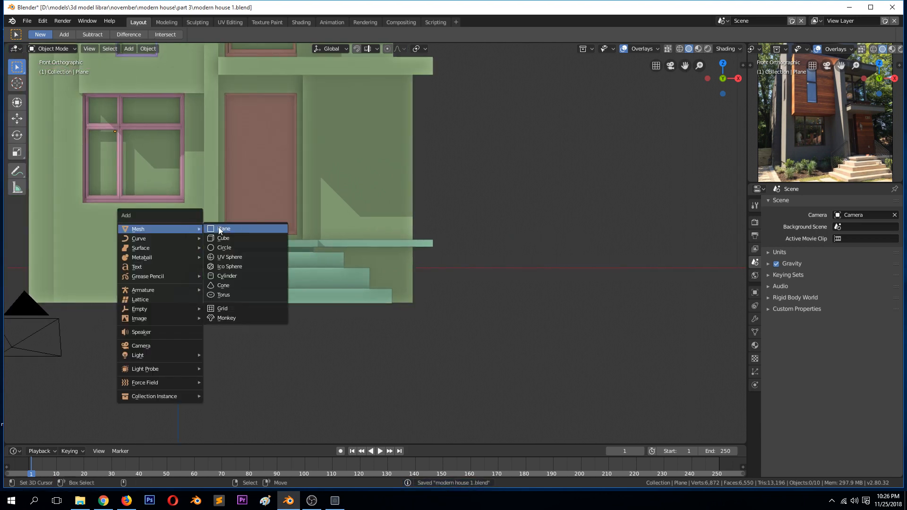
left_click(218, 226)
type("rx90")
key("Return")
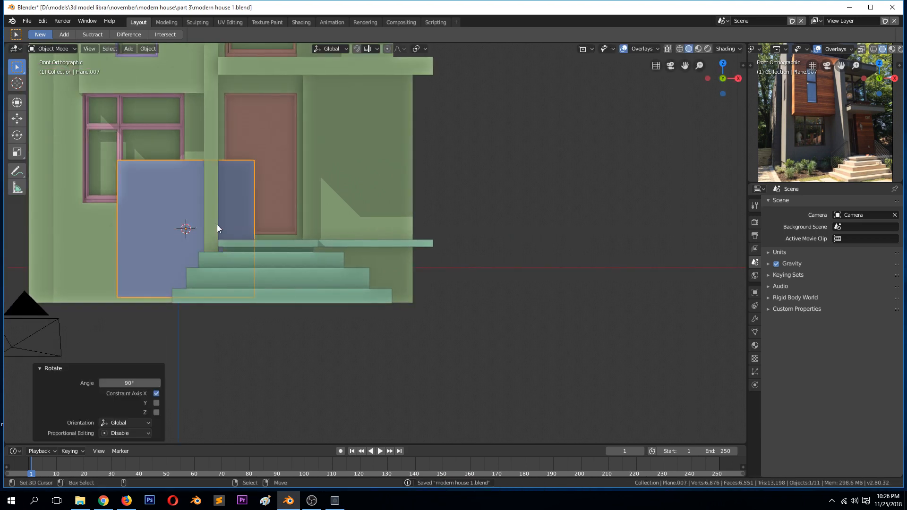
Step: Edit the new plane in wireframe and delete its lower vertex on the window side
key("Tab")
key("z")
left_click(118, 175)
left_click(267, 299, "shift")
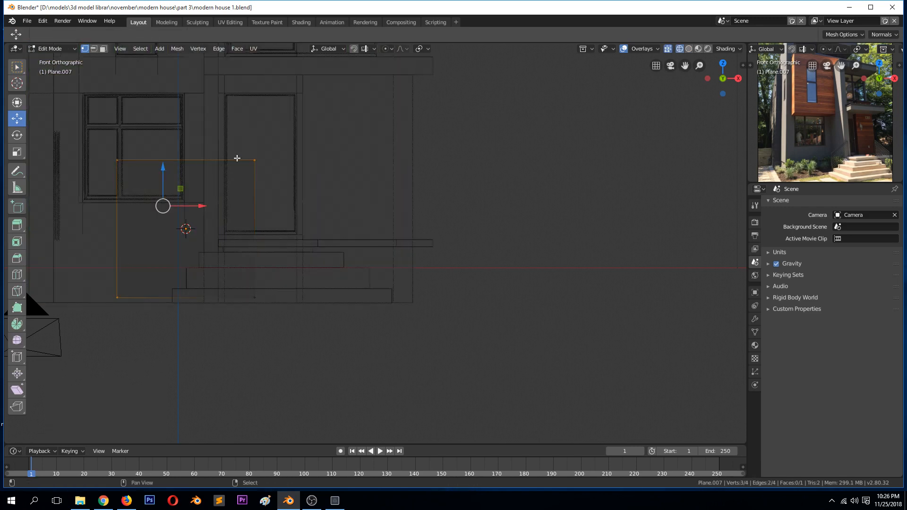
right_click(252, 163, "shift")
right_click(250, 305, "shift")
key("x")
left_click(263, 245)
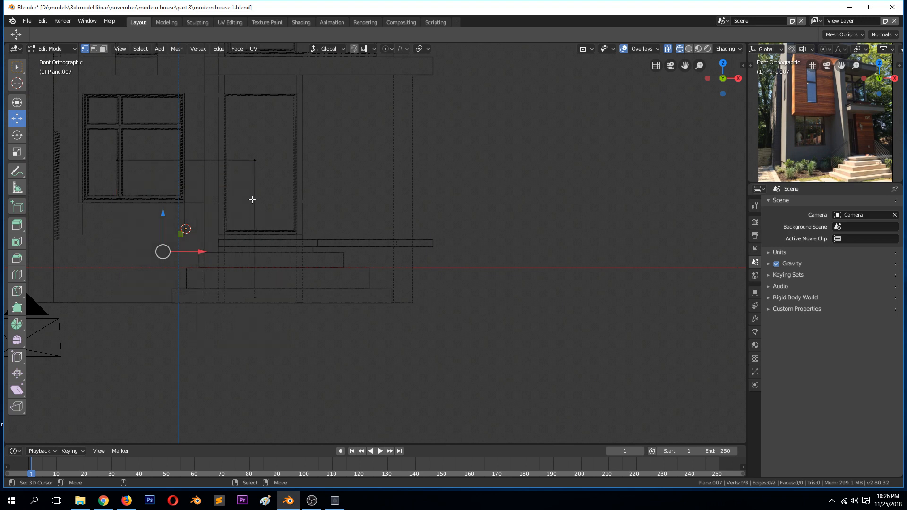
Step: Delete two more of the plane's vertices, keeping only the upper one in front of the door
right_click(254, 161)
right_click(119, 160)
right_click(253, 298, "shift")
key("x")
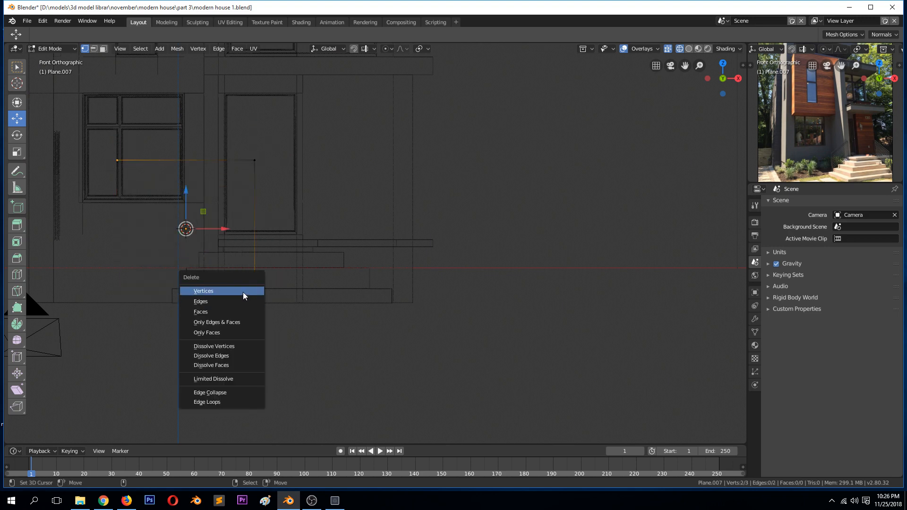
left_click(244, 296)
Step: Move the remaining vertex about -0.832 m in X and -0.337 m in Z, and shift it 0.0962 m along X
right_click(254, 160)
key("g")
left_click(199, 183)
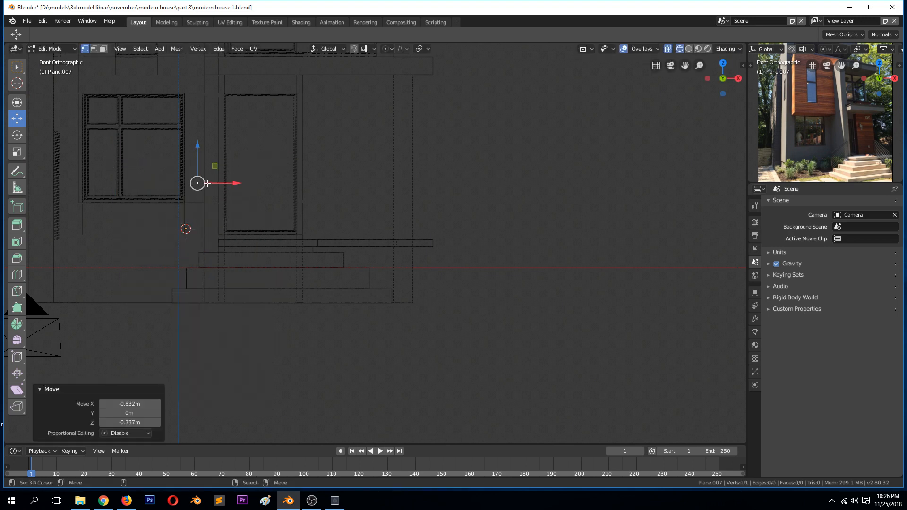
key("g")
key("x")
left_click(222, 182)
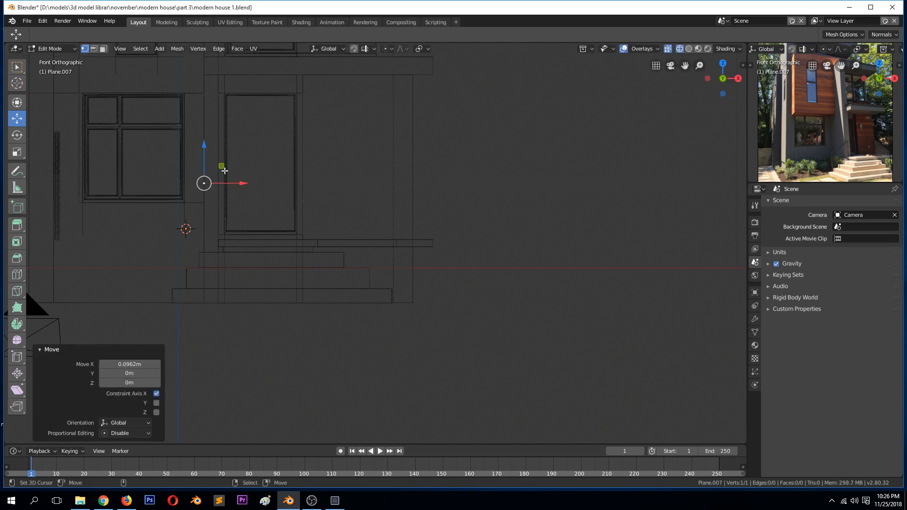
Step: Extrude the vertex diagonally by about -0.722 m in X and Z, and move its upper end up to lengthen the handrail slope
key("e")
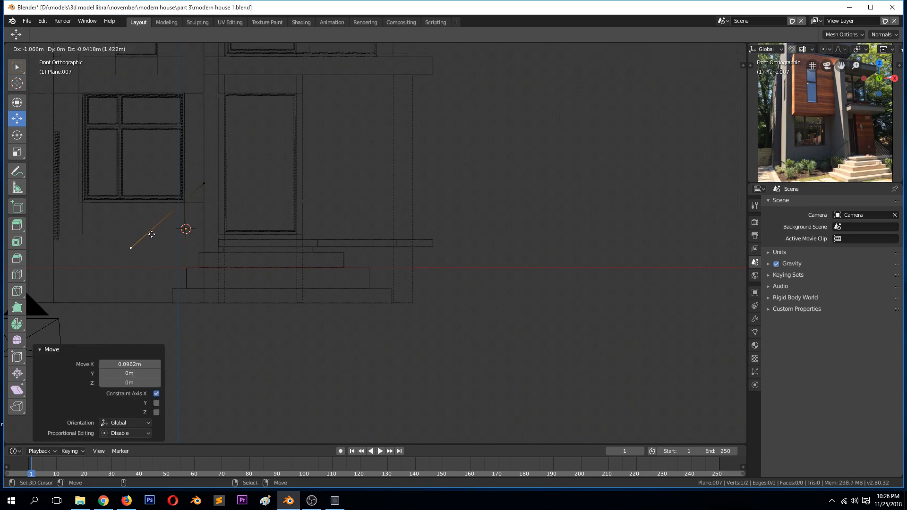
left_click(174, 220)
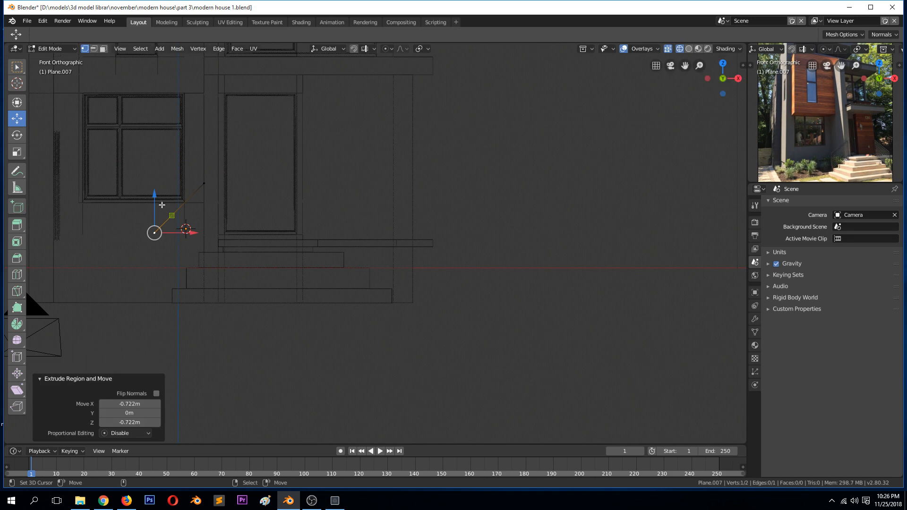
left_click(222, 182)
left_click_drag(224, 171, 239, 154)
Step: Select both ends of the sloping rail and extrude them down along Z by about 1.46 m to form the posts
left_click(184, 224, "shift")
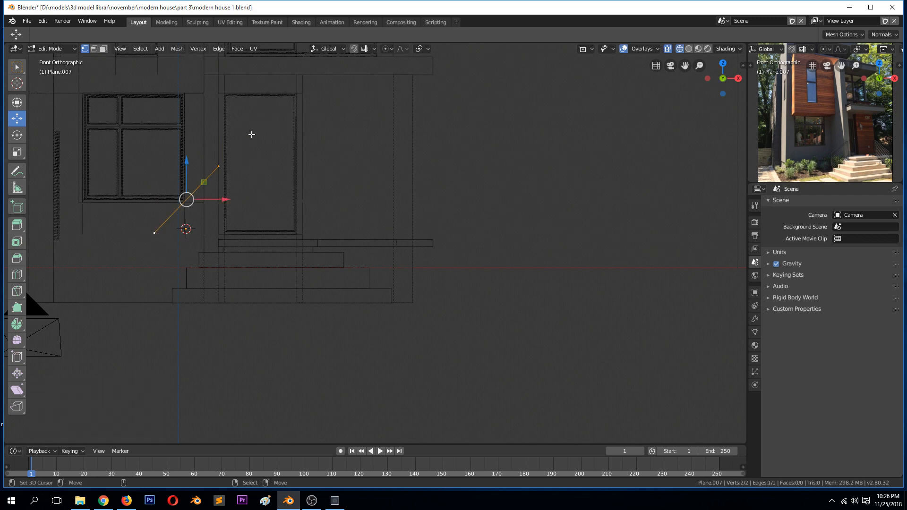
key("e")
key("z")
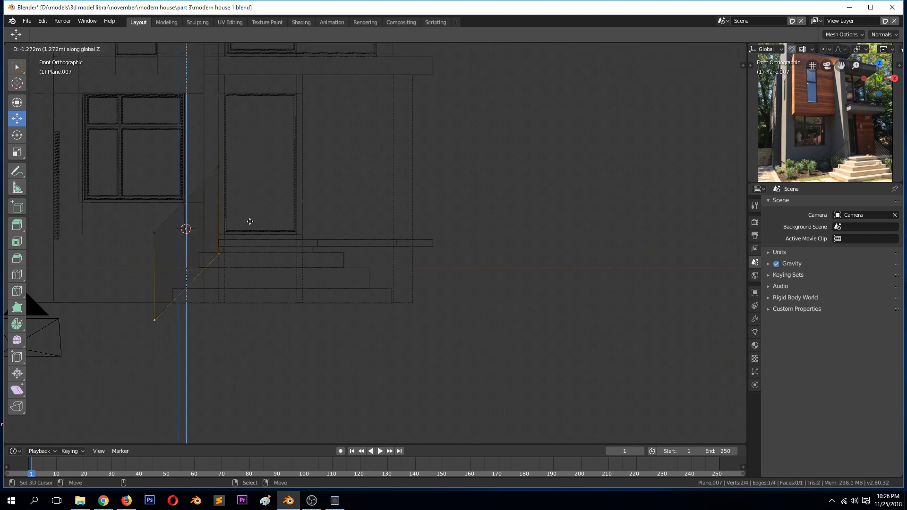
left_click(249, 235)
Step: Delete the lower edge joining the two handrail posts and leave mesh editing
key("x")
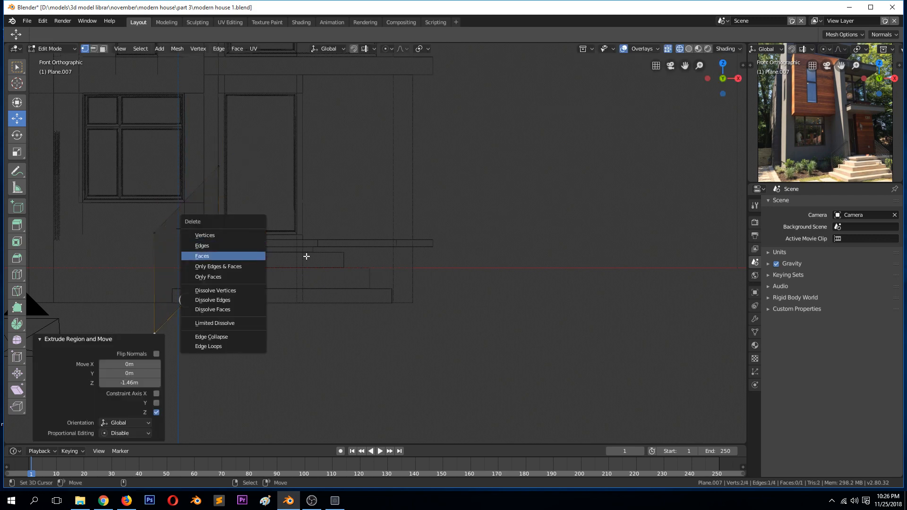
key("x")
left_click(290, 284)
key("Tab")
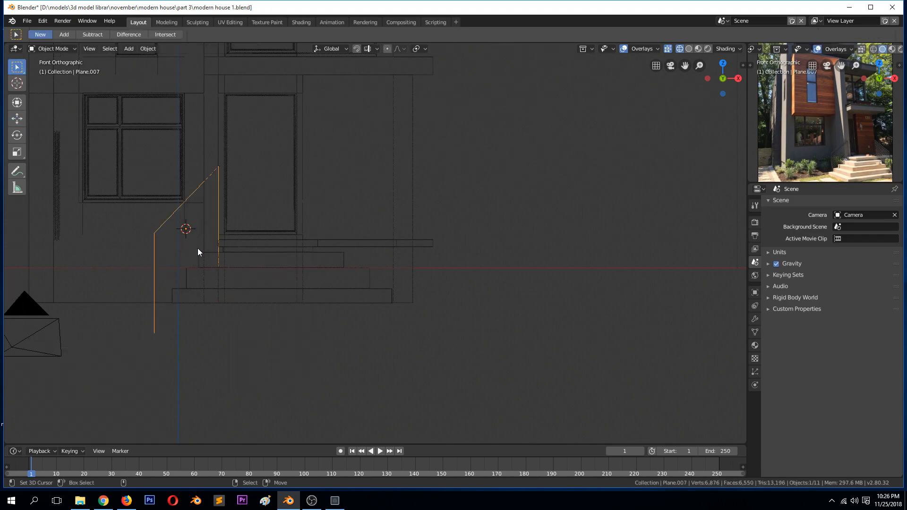
Step: Return to solid shading and move the handrail outline about -1.81 m along Y, out over the side of the steps
key("shift+z")
mouse_move(287, 253)
middle_mouse_down()
mouse_move(336, 275)
mouse_move(309, 274)
middle_mouse_up()
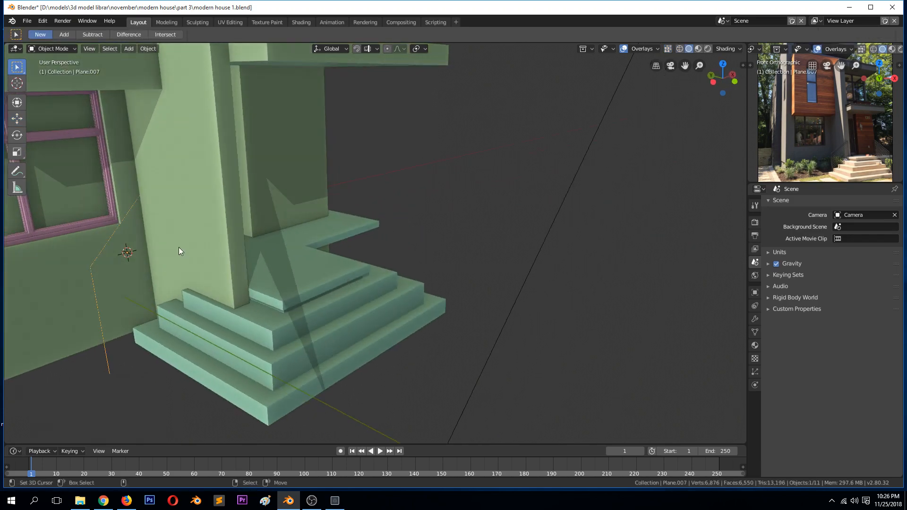
key("g")
key("y")
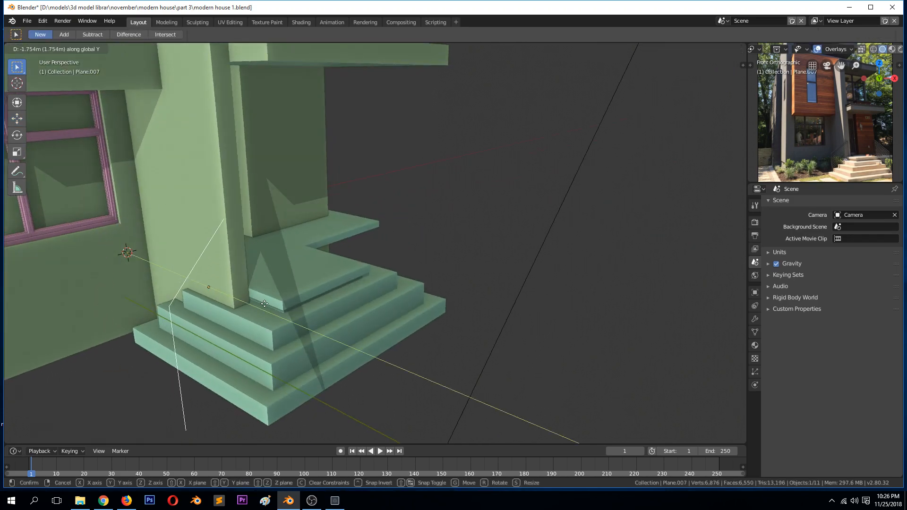
left_click(265, 305)
Step: Add a Skin modifier to the handrail outline to give it thickness
left_click(755, 320)
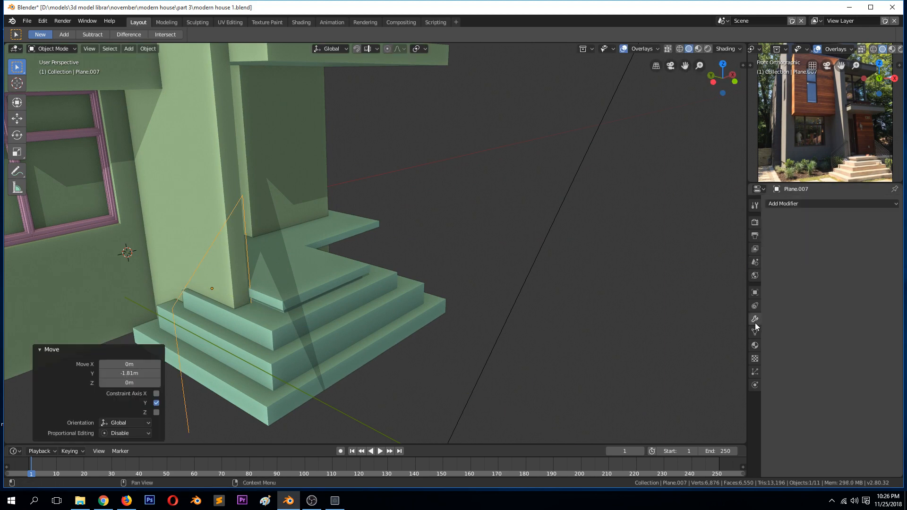
left_click(830, 204)
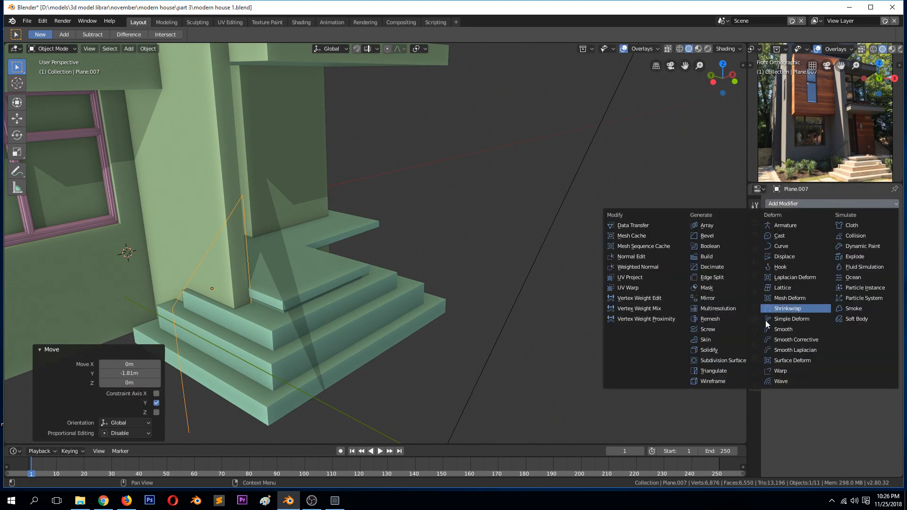
left_click(735, 339)
middle_click_drag(399, 283, 316, 267)
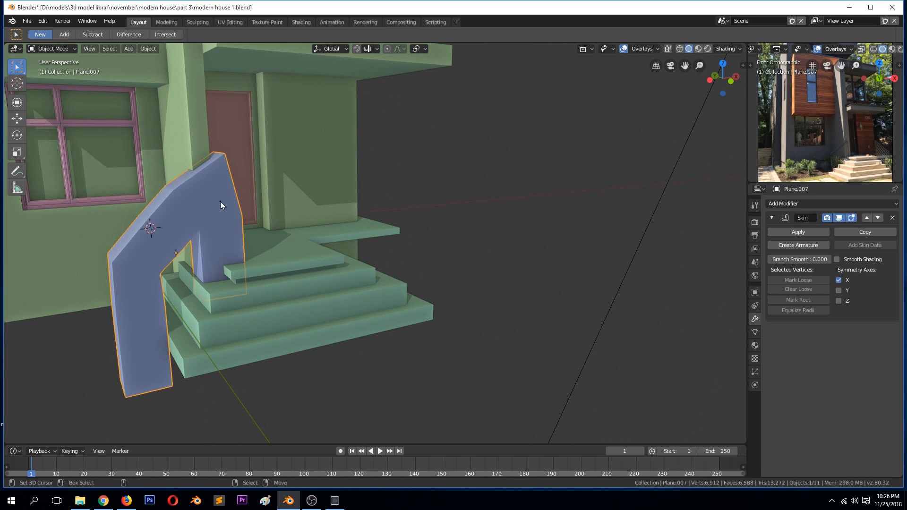
Step: Thin the whole handrail outline with a Skin Resize of about -0.052 on all vertices
key("Tab")
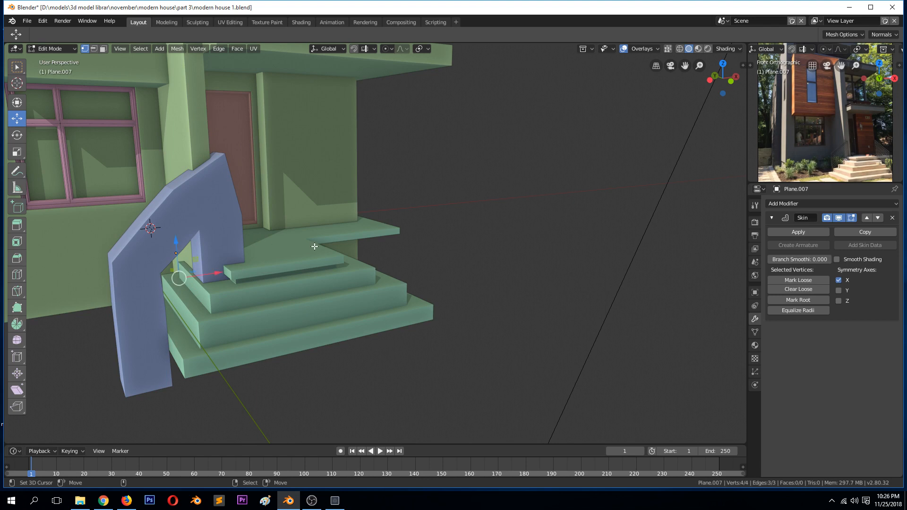
key("ctrl+a")
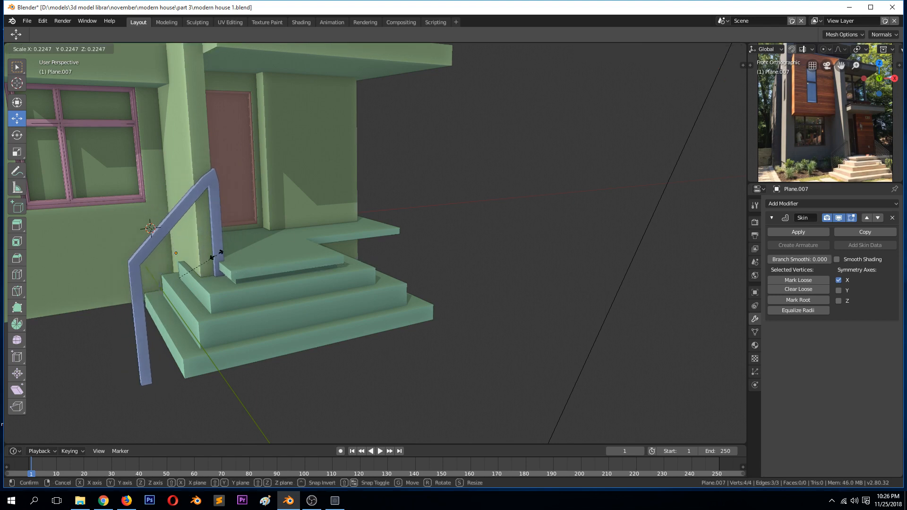
left_click(175, 270)
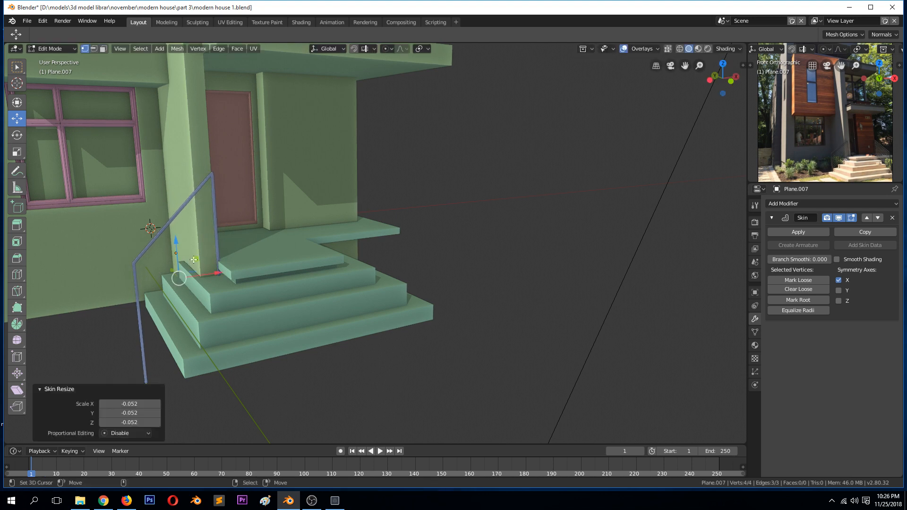
Step: Try adding a parallel bar by extruding the sloping top rail down along Z, and delete the extruded edge
key("KP_3")
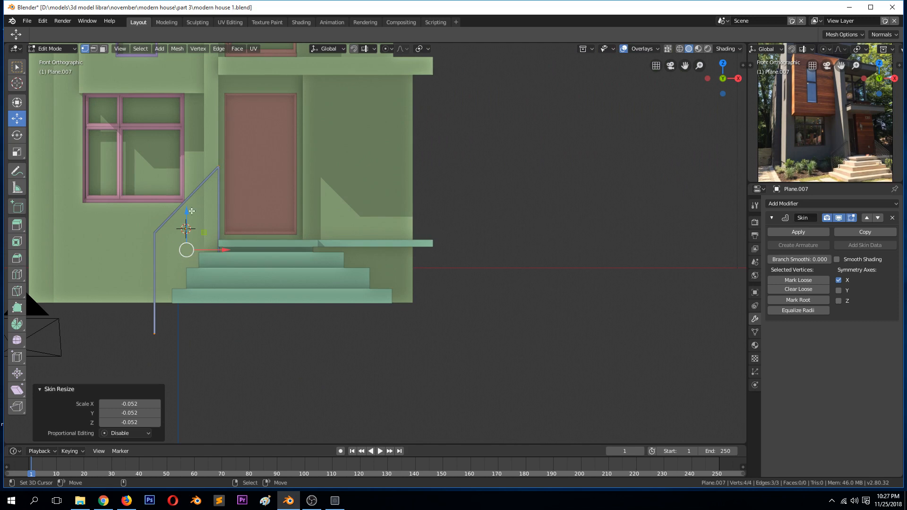
scroll(191, 211, "up", 3)
scroll(101, 222, "down", 1)
key("2")
left_click(97, 182)
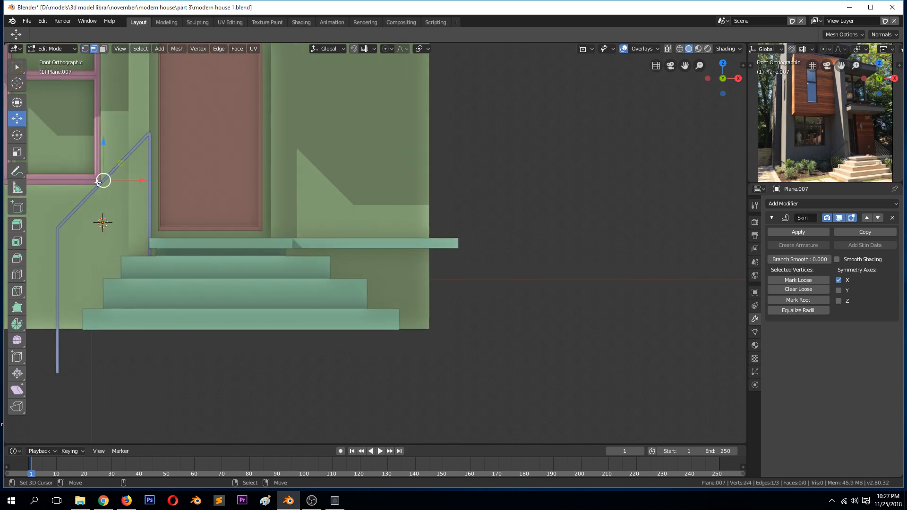
key("e")
key("z")
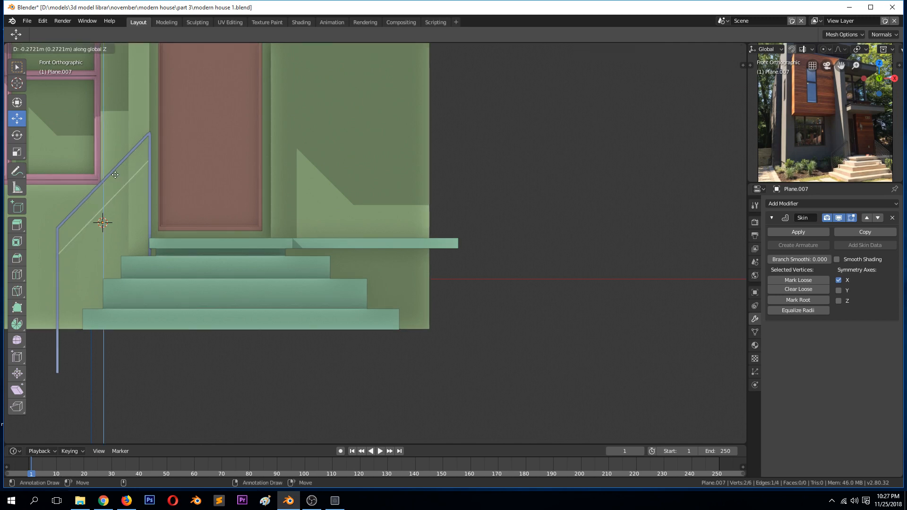
left_click(115, 175)
key("Tab")
key("Tab")
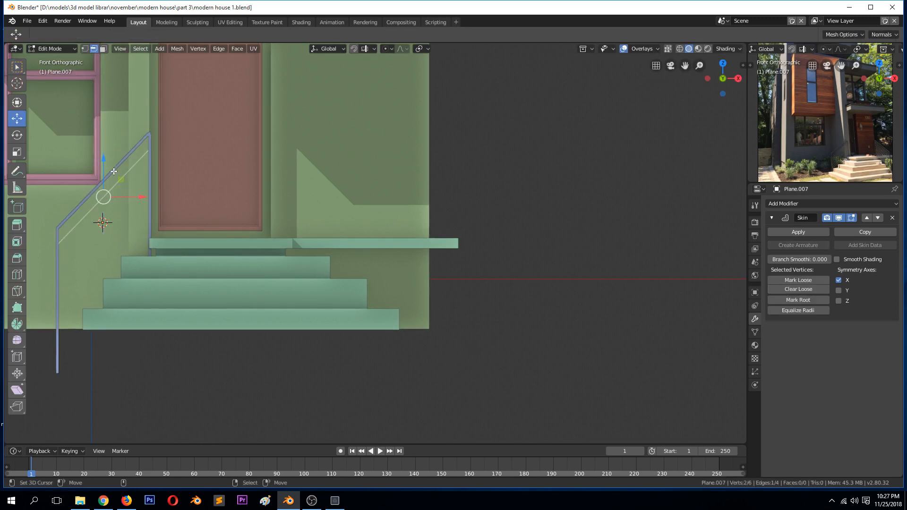
key("x")
left_click(112, 163)
key("Tab")
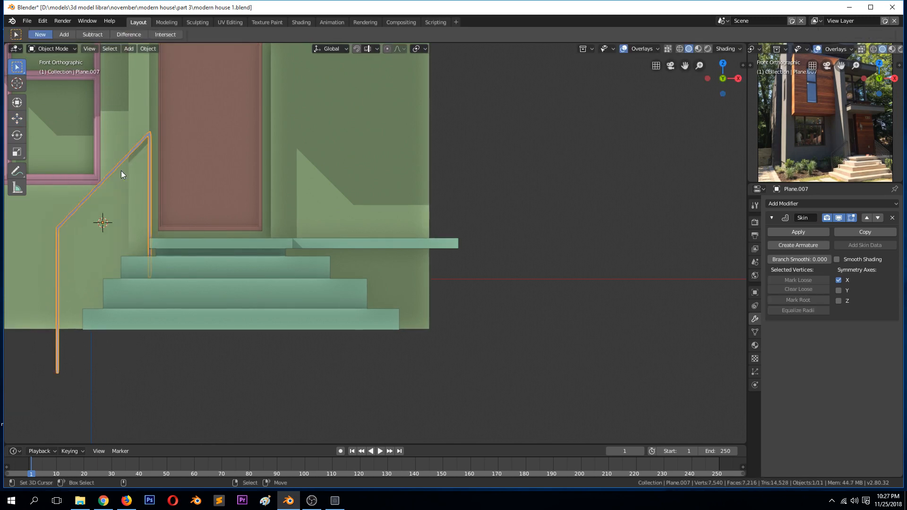
Step: Hide the Skin modifier's result in the viewport and fill the area between the two handrail posts with a face
left_click(839, 218)
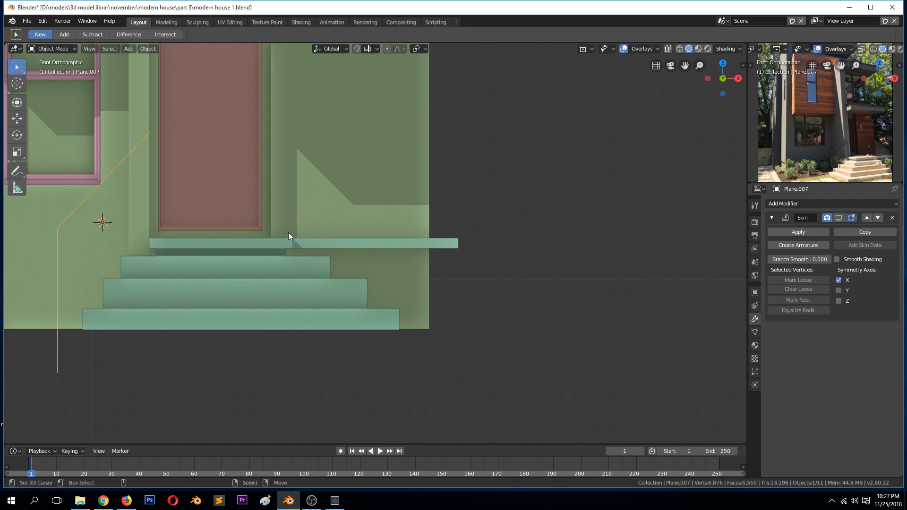
key("Tab")
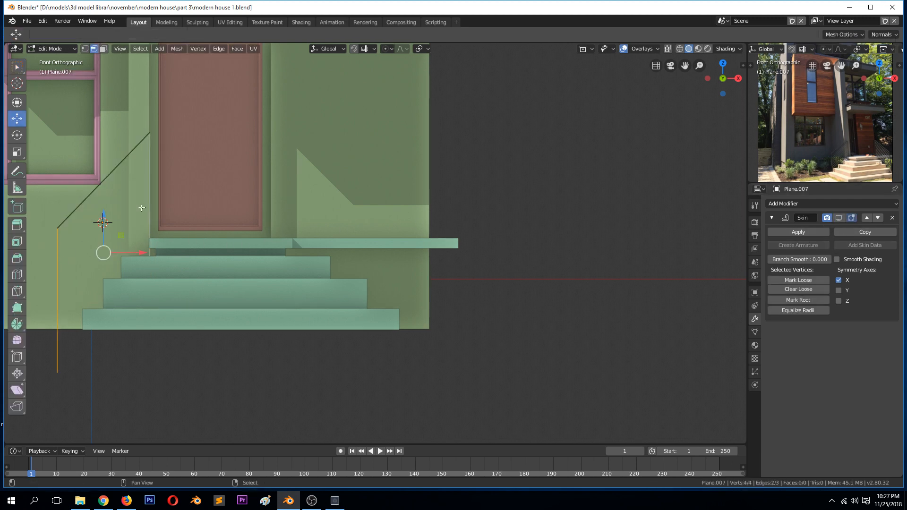
key("f")
Step: Divide the handrail face with seven evenly spaced loop cuts parallel to the slope and leave mesh editing
key("ctrl+r")
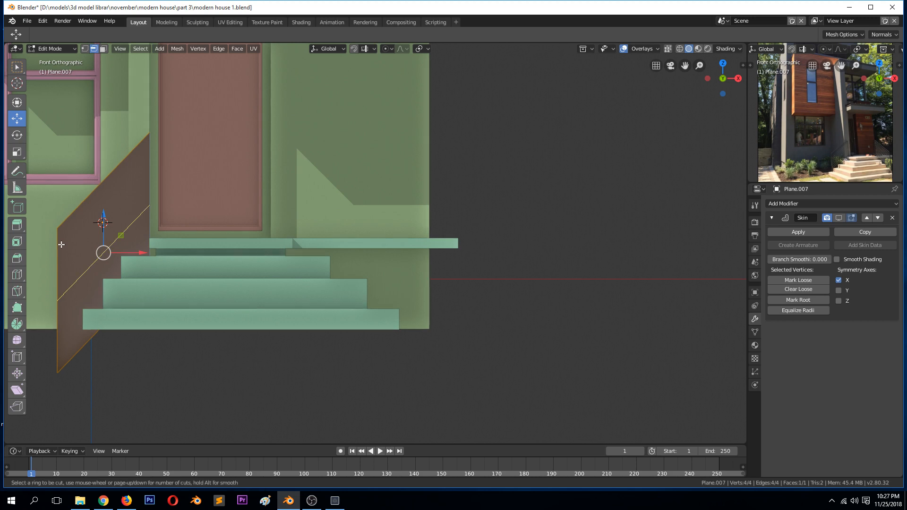
scroll(61, 242, "up", 5)
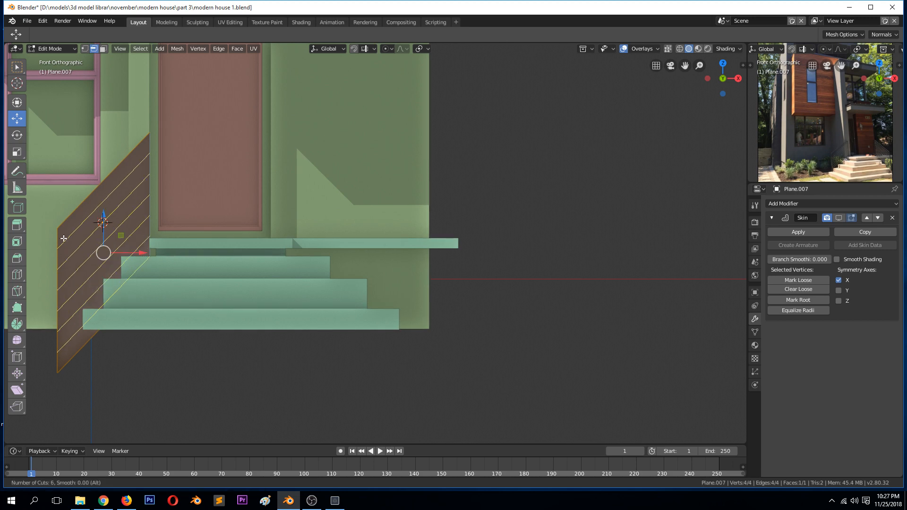
scroll(63, 238, "up", 1)
left_click(63, 239)
right_click(109, 238)
key("Tab")
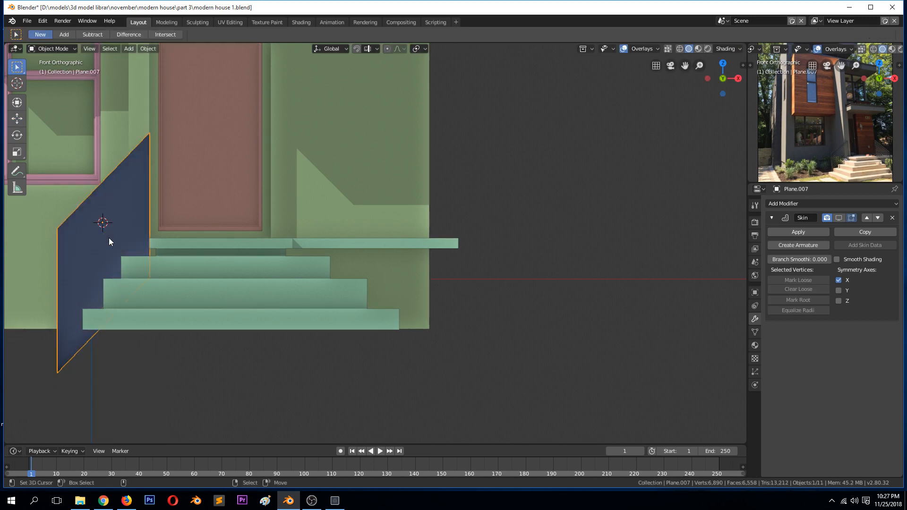
Step: Recalculate the handrail mesh normals and show the Skin modifier's result in the viewport again
key("Tab")
key("a")
key("shift+n")
key("Tab")
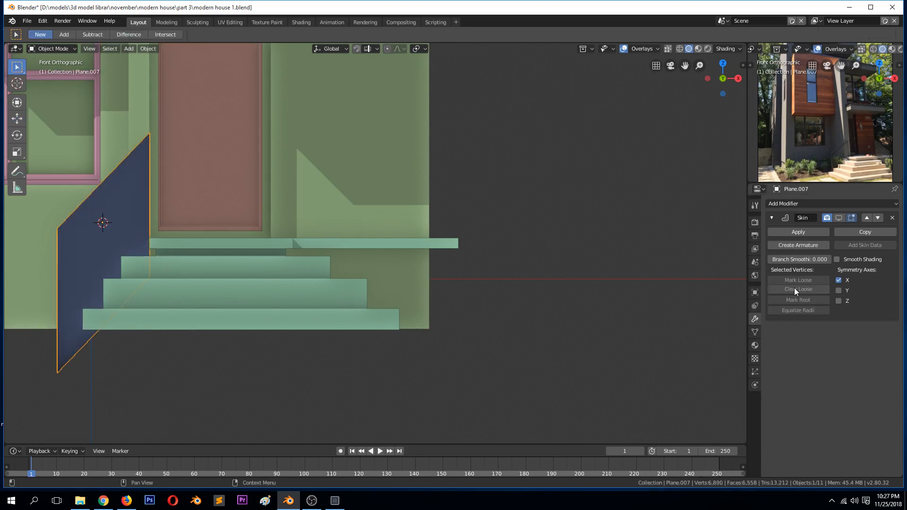
left_click(839, 218)
left_click(128, 212)
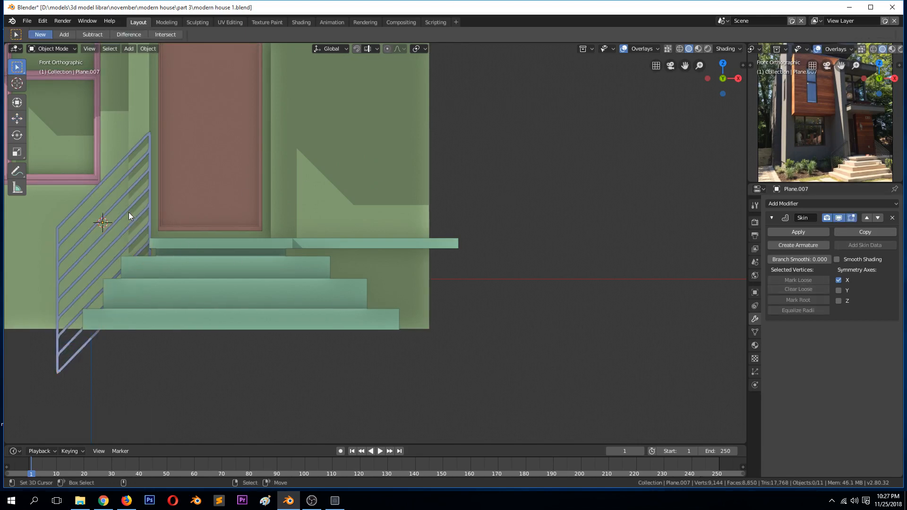
Step: Shrink the skin thickness of all the railing bars and return to object mode
middle_click_drag(129, 212, 202, 233)
key("Tab")
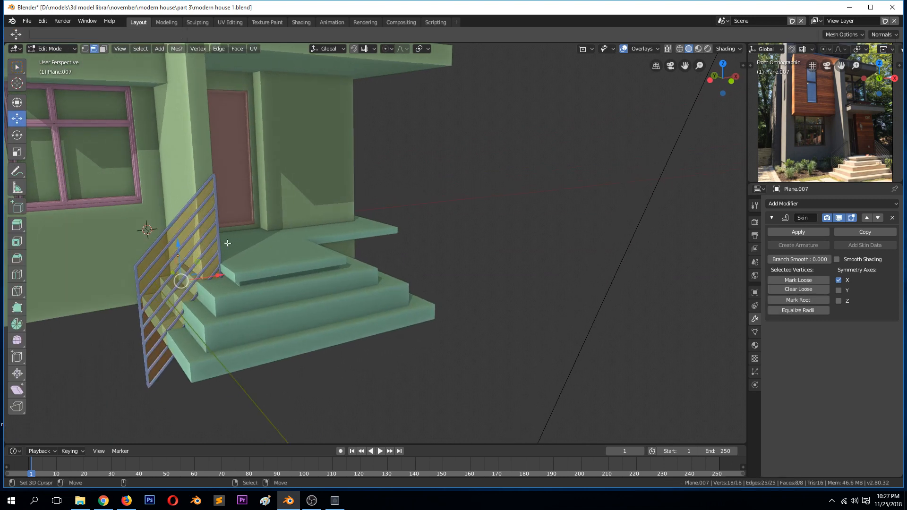
key("s")
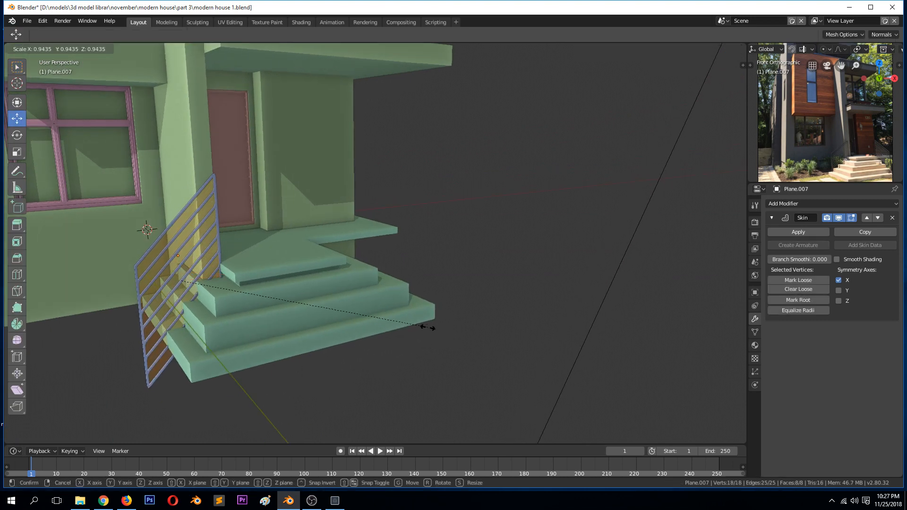
left_click(338, 307)
key("Tab")
middle_click_drag(366, 306, 385, 326)
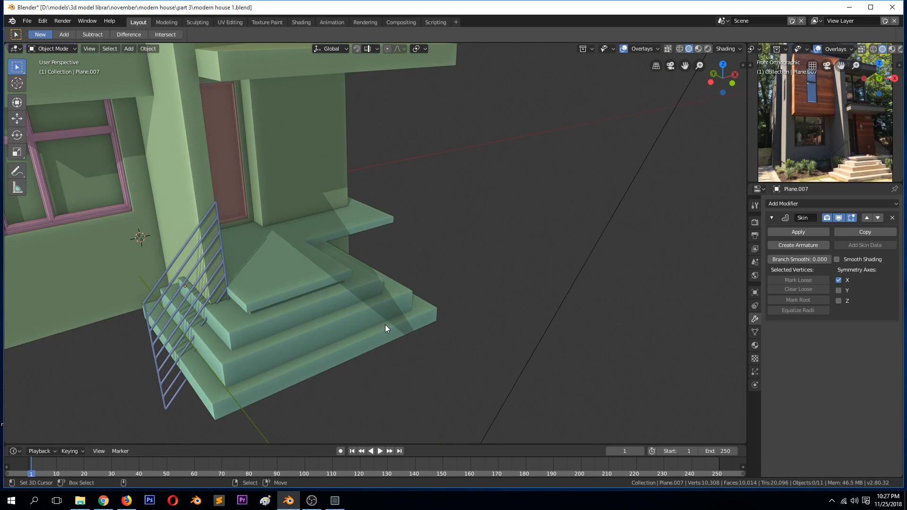
Step: Save the file and zoom the reference photo in on the entrance steps and their railings
key("KP_1")
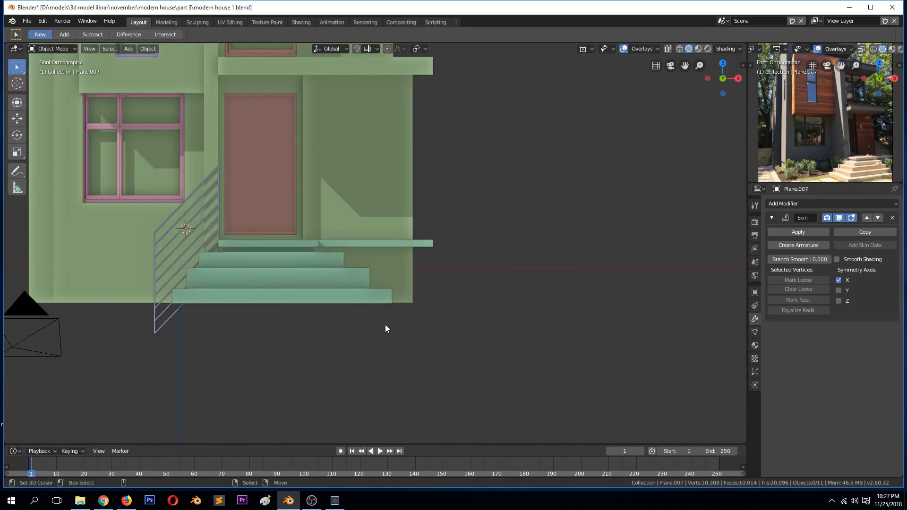
key("ctrl+s")
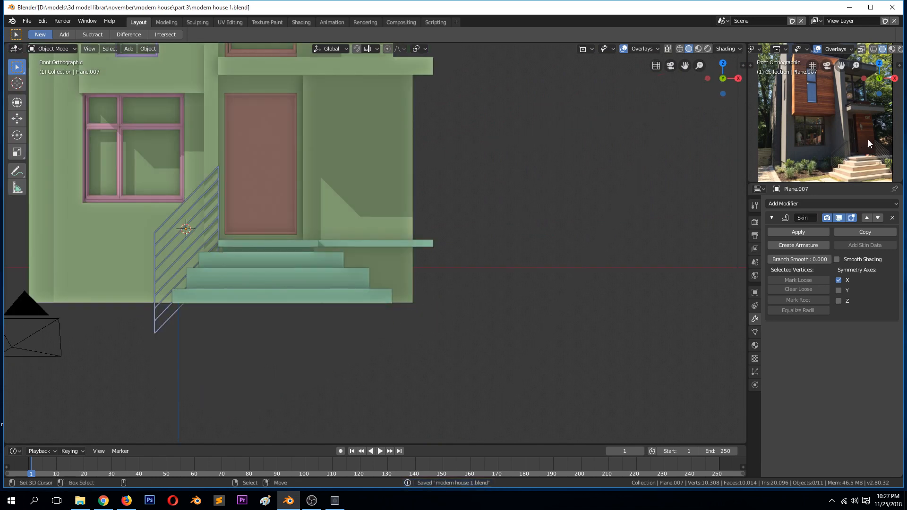
scroll(868, 140, "up", 3)
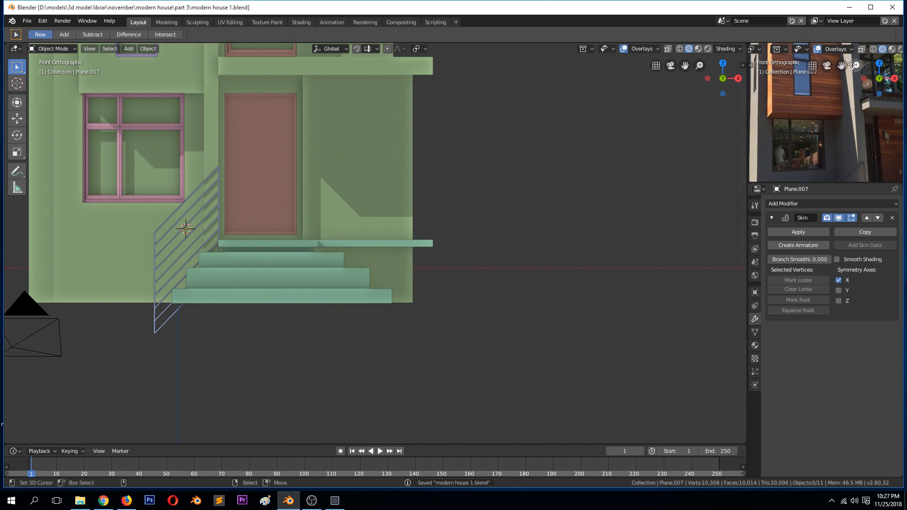
left_click_drag(842, 65, 770, 3)
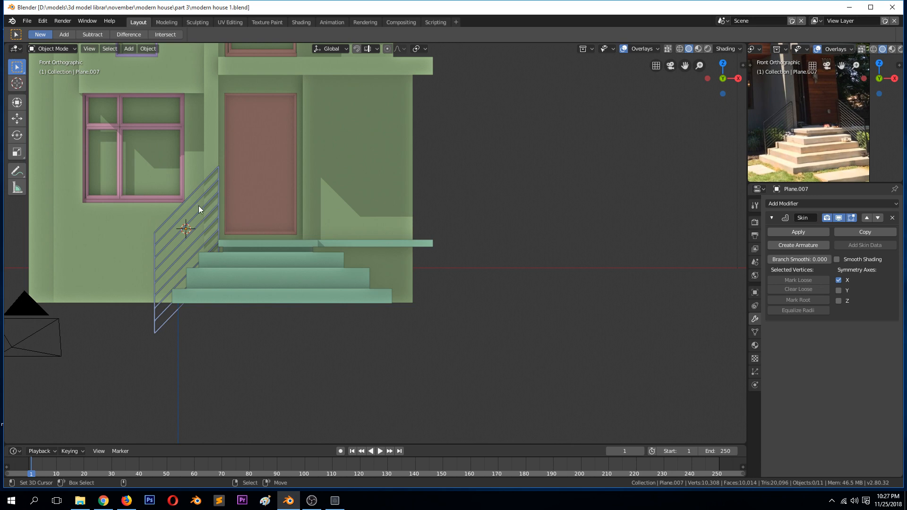
Step: Duplicate the railing in place and rotate the copy 90° about Z
left_click(180, 212)
left_click(170, 217)
key("shift+d")
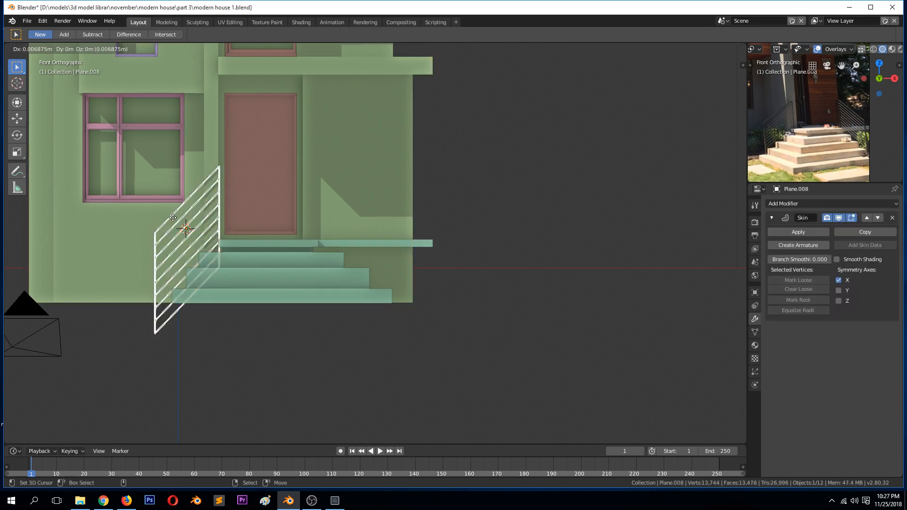
right_click(173, 217)
type("rz90")
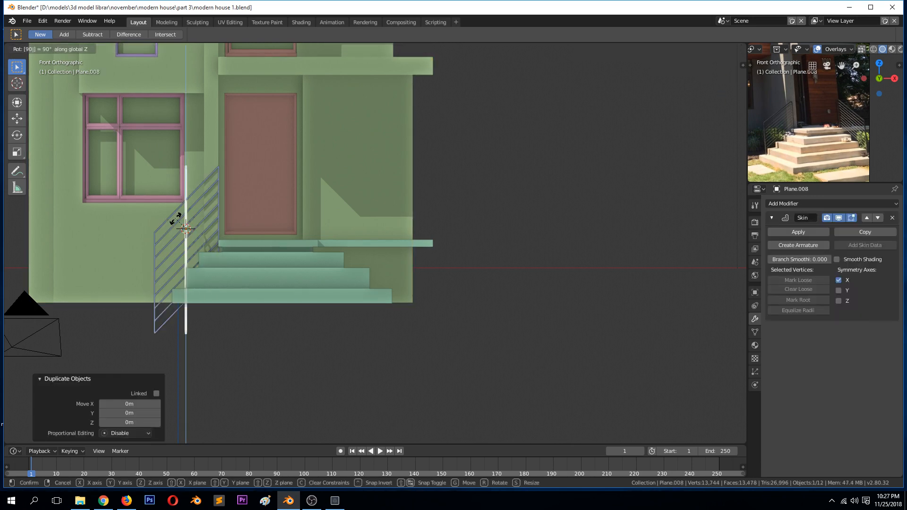
key("Return")
Step: Move the rotated railing copy along X to the opposite side of the steps, finishing with a shift of about 0.481 m
left_click(17, 119)
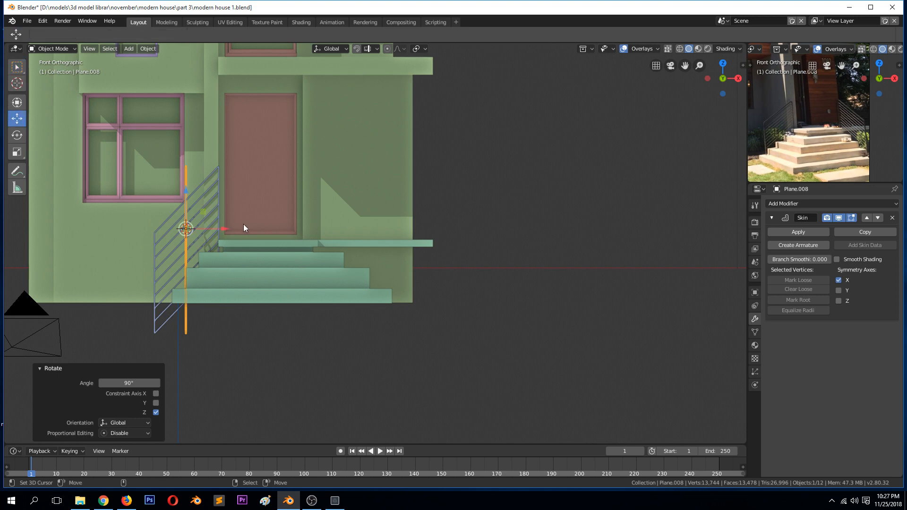
left_click_drag(233, 225, 347, 224)
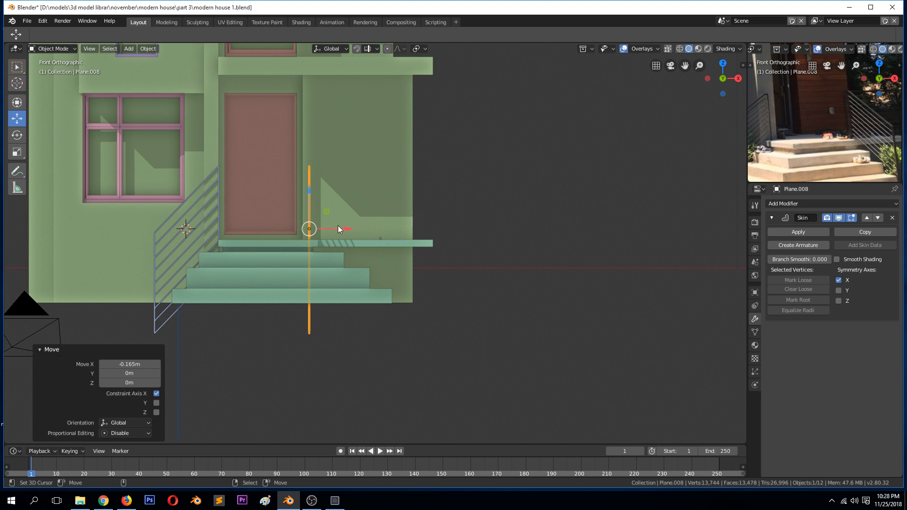
left_click_drag(338, 226, 372, 222)
middle_click_drag(371, 223, 339, 239)
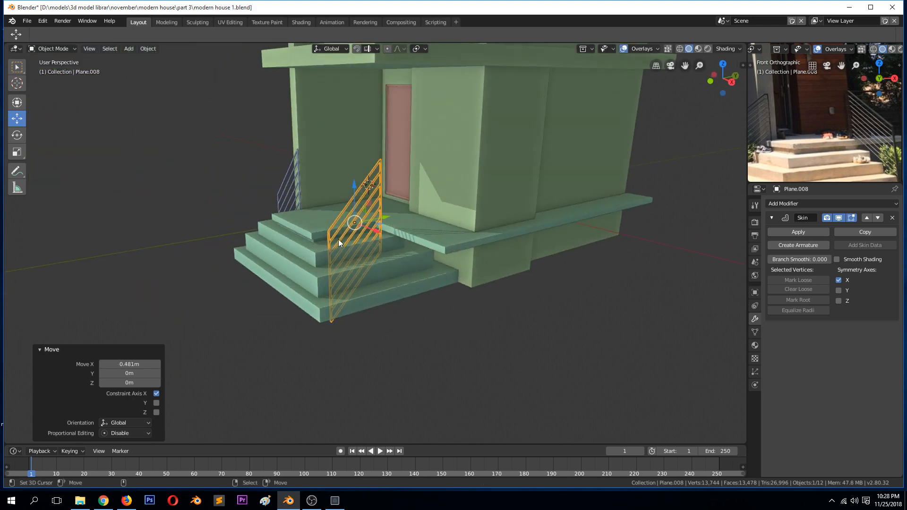
Step: Extrude the copied railing's upper post vertices about 1.41 m along X, and shift them a further 0.0735 m
key("Tab")
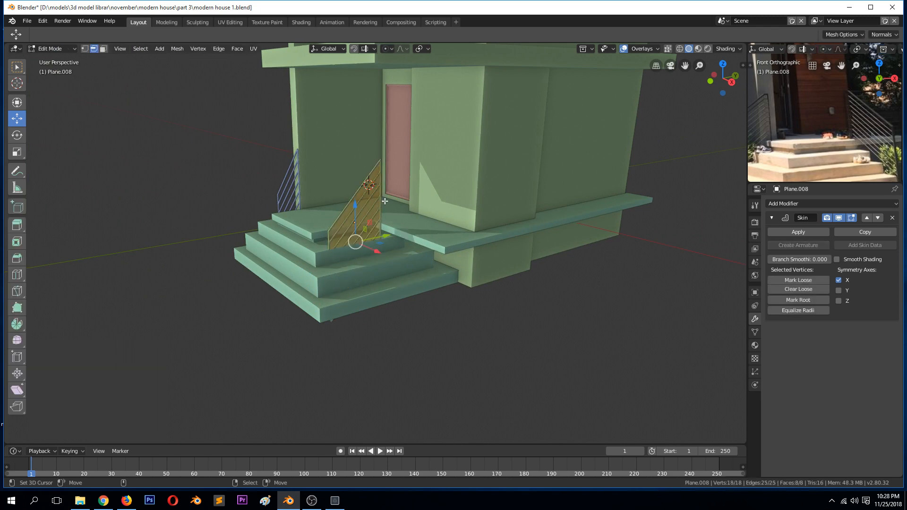
left_click(380, 156, "ctrl")
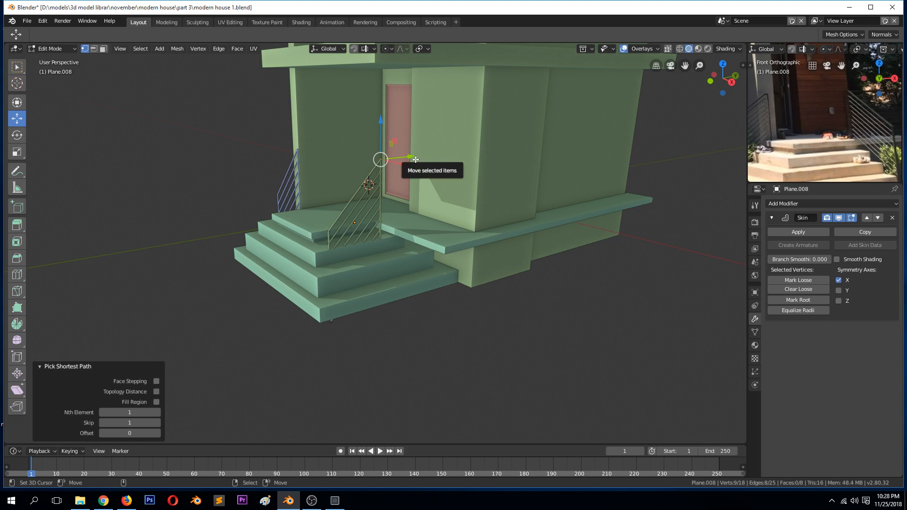
key("e")
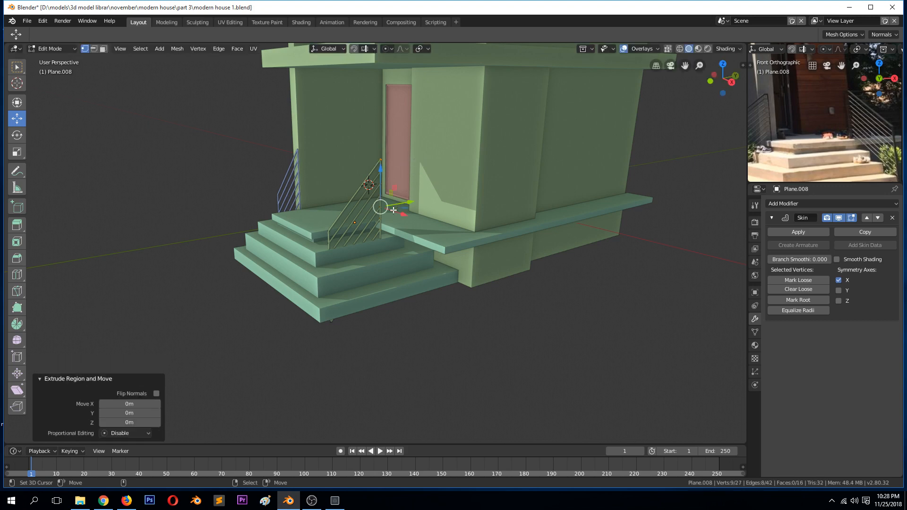
left_click_drag(394, 209, 499, 222)
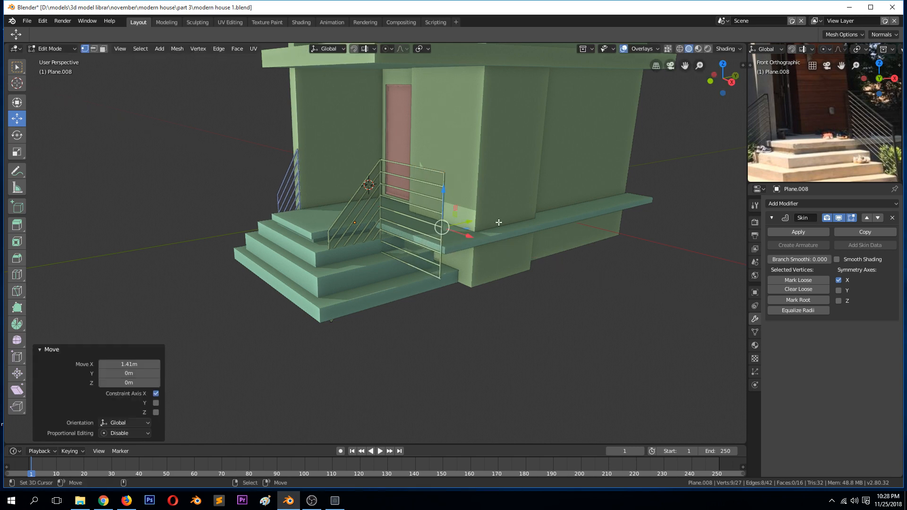
middle_click_drag(499, 222, 472, 229)
key("g")
key("x")
left_click(477, 225)
Step: Extrude the railing's end vertices about 5.34 m along Y beside the ledge, and extrude them again about -0.776 m along X toward the wall
key("e")
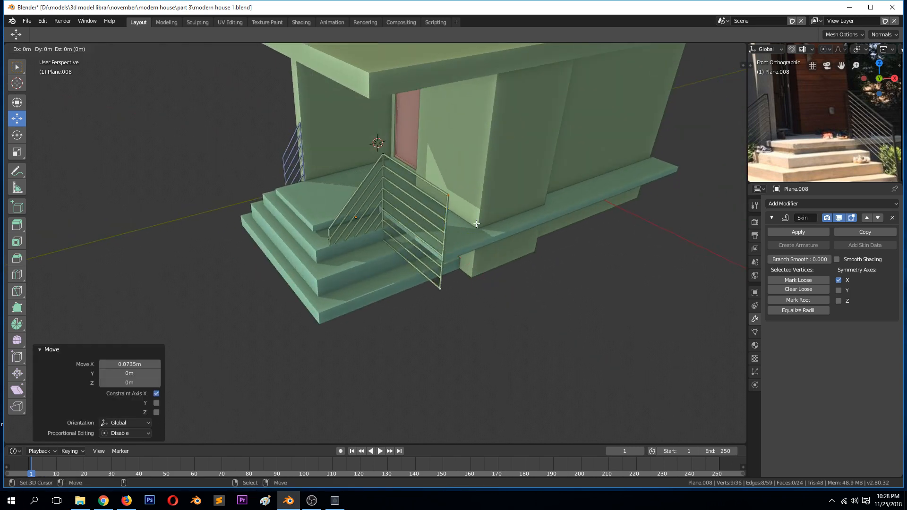
right_click(477, 225)
key("g")
key("x")
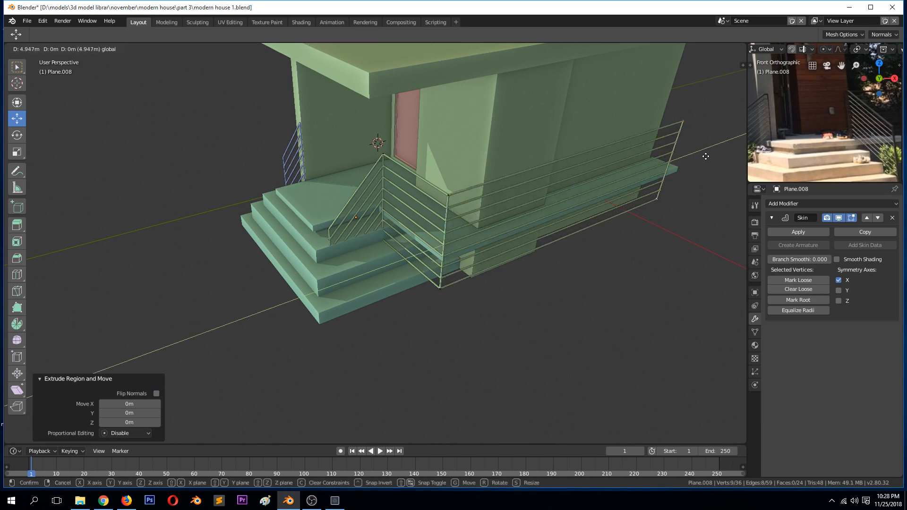
left_click(712, 152)
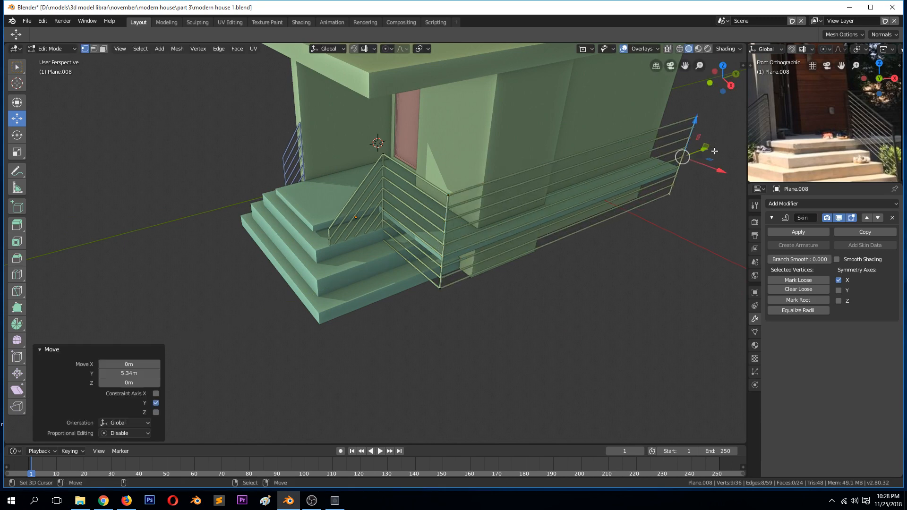
left_click_drag(714, 164, 680, 145)
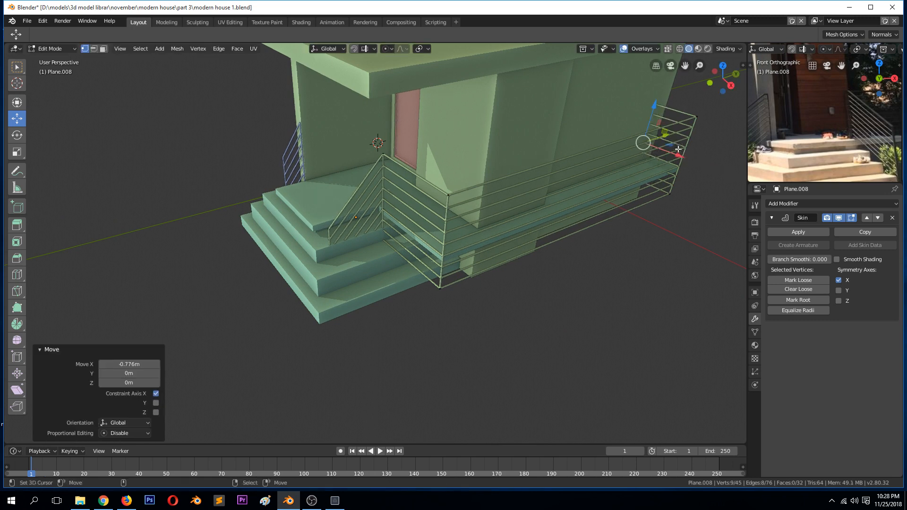
Step: Select the faces of the copied railing's far end section and move them along Y to the end of the side ledge
middle_click_drag(644, 142, 555, 190)
scroll(505, 314, "up", 1)
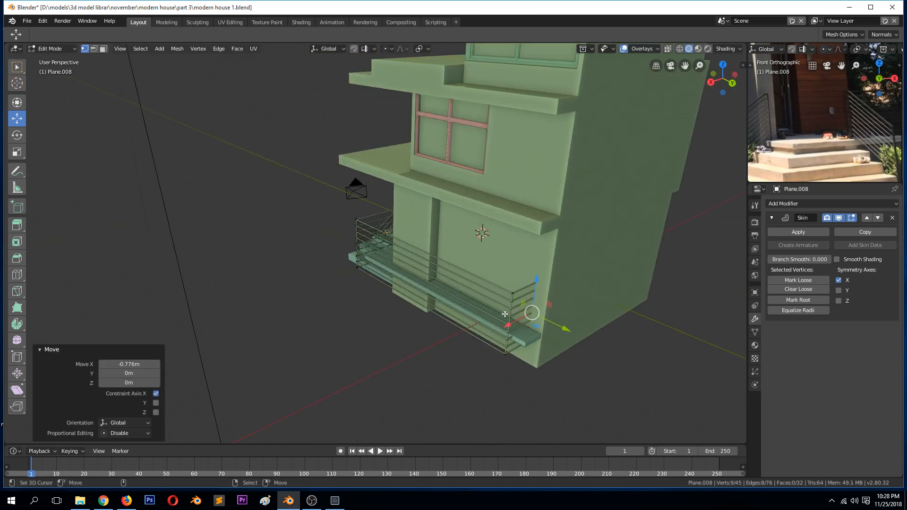
key("3")
right_click(522, 314, "alt")
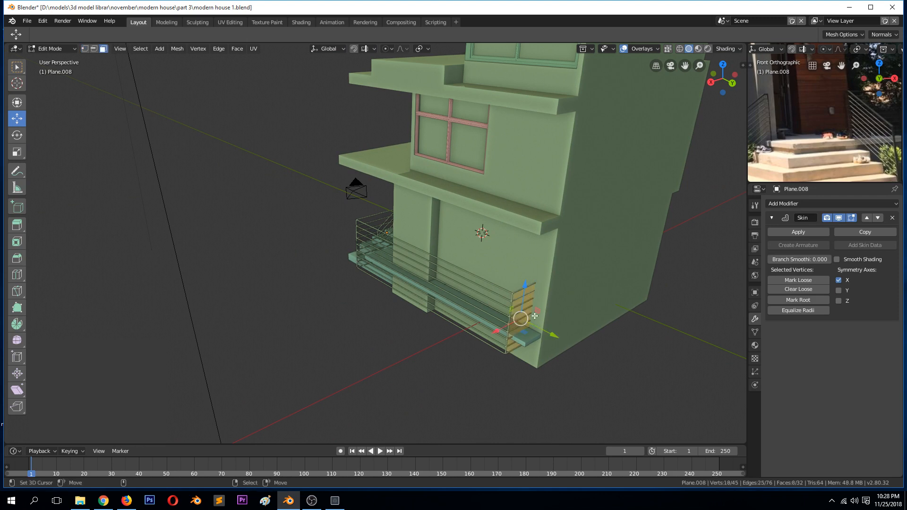
left_click_drag(549, 332, 560, 338)
key("Tab")
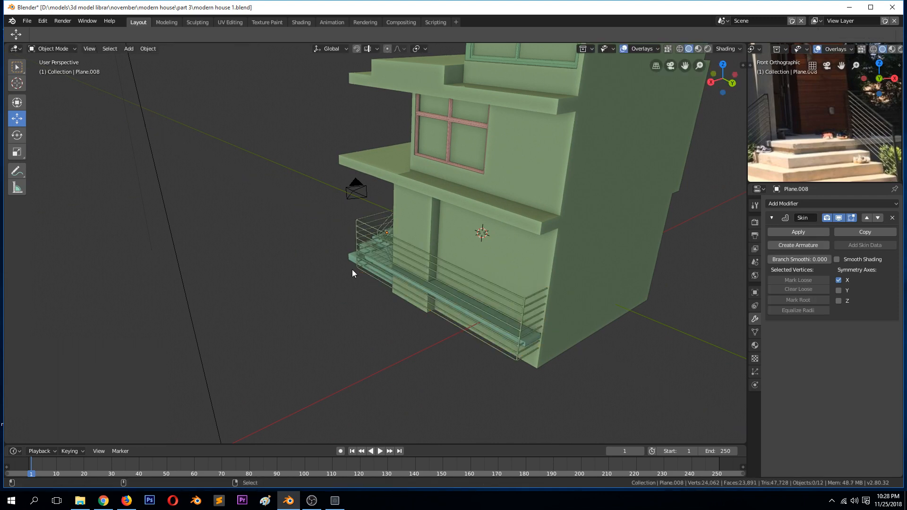
Step: Flatten the entrance steps' end vertices on the side-ledge side with X scale 0, and line them up with the copied railing's post
middle_click_drag(353, 269, 486, 262)
scroll(486, 261, "up", 4)
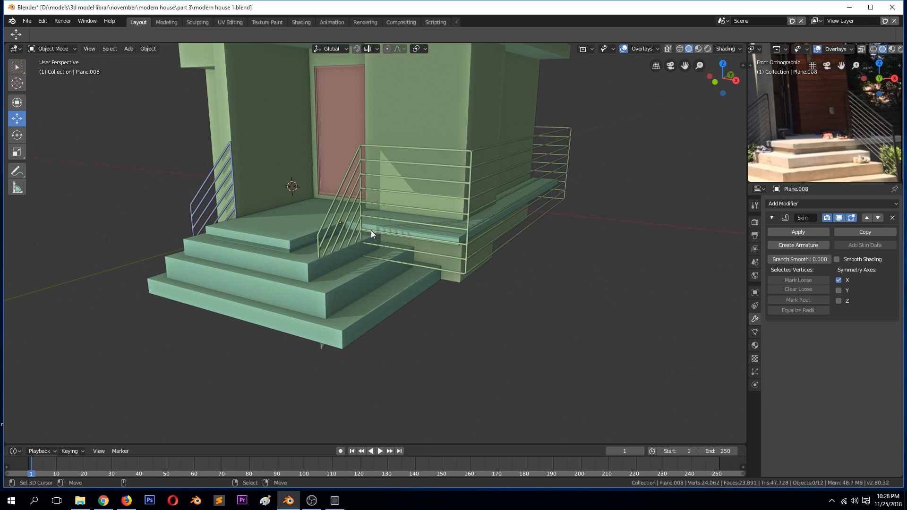
scroll(371, 230, "down", 3)
left_click(364, 300)
key("KP_1")
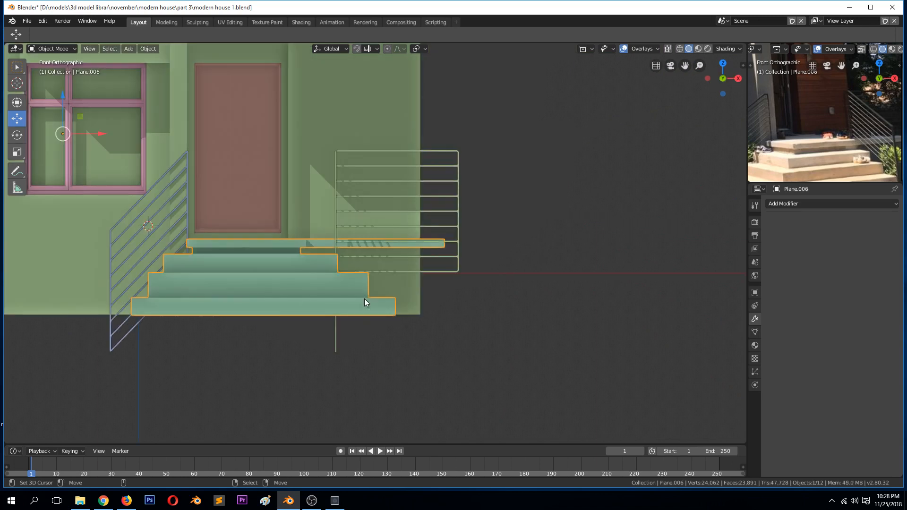
key("Tab")
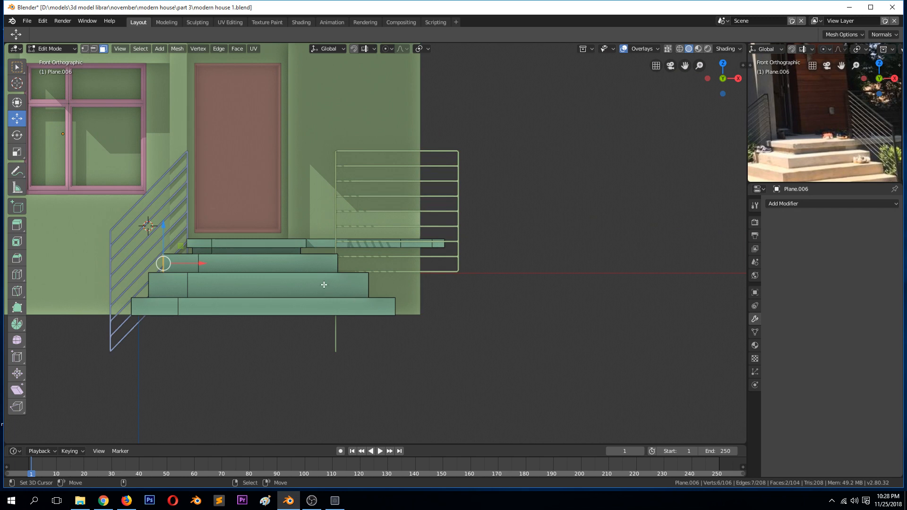
key("z")
left_click(274, 282)
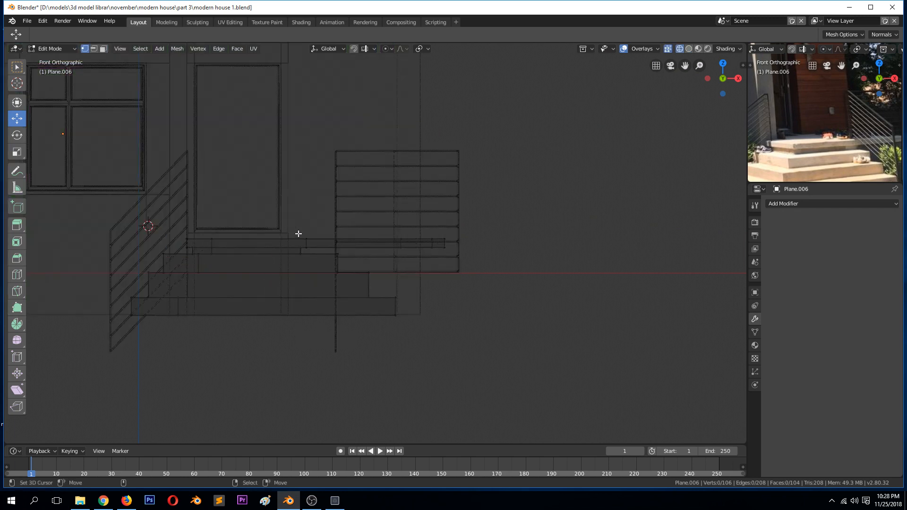
key("b")
left_click_drag(300, 213, 377, 353)
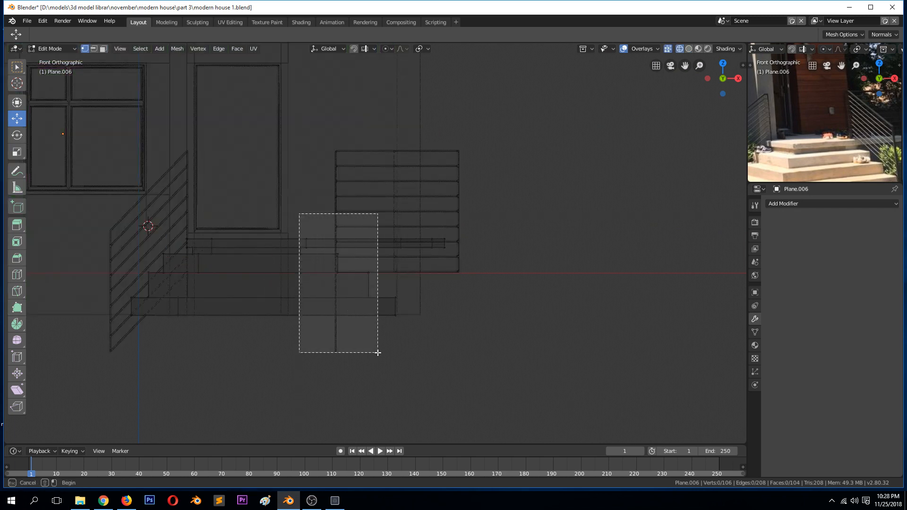
key("b")
left_click_drag(369, 288, 432, 338)
key("s")
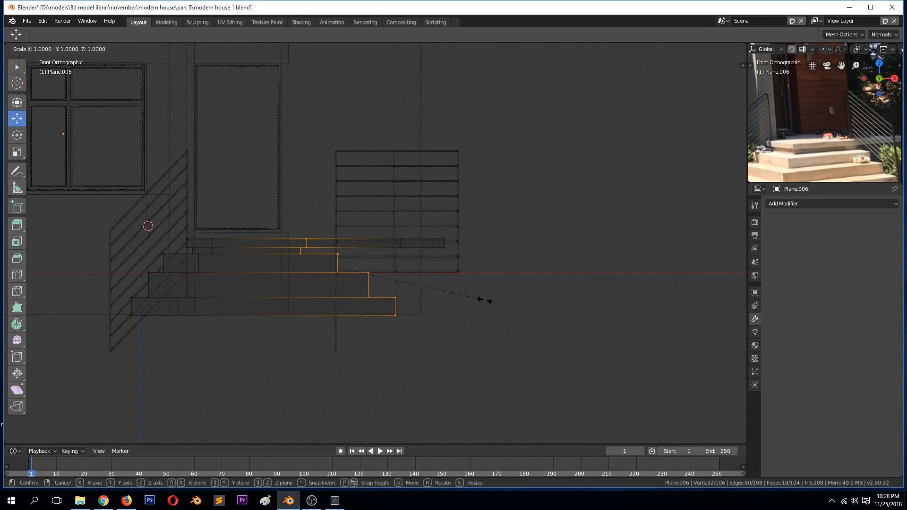
key("x")
key("0")
key("Return")
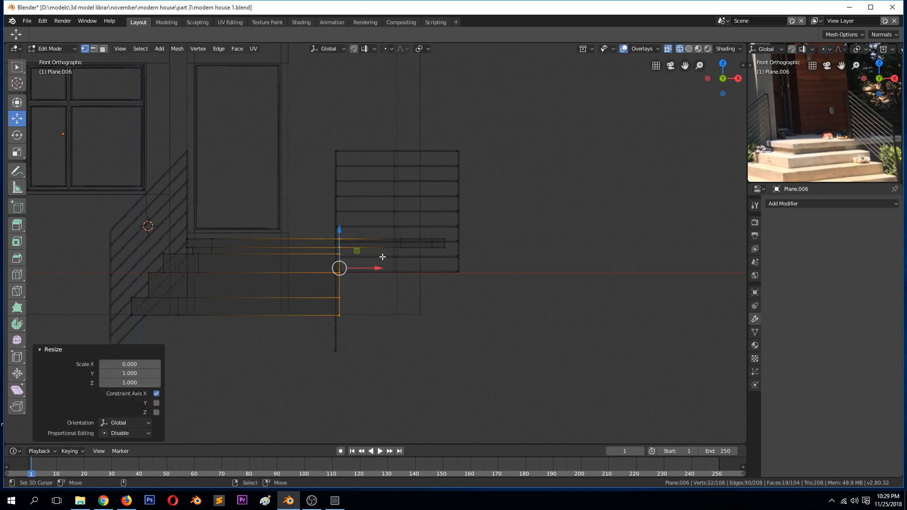
key("Tab")
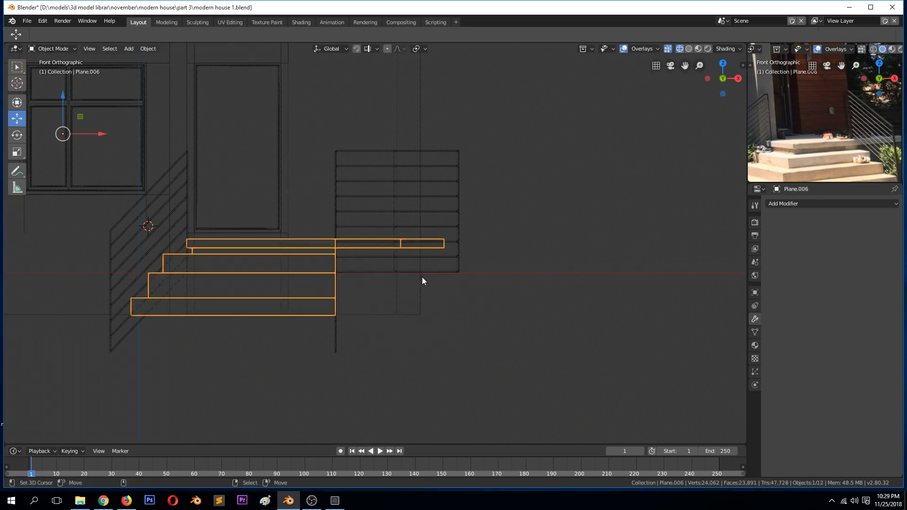
key("z")
left_click(523, 275)
key("alt+a")
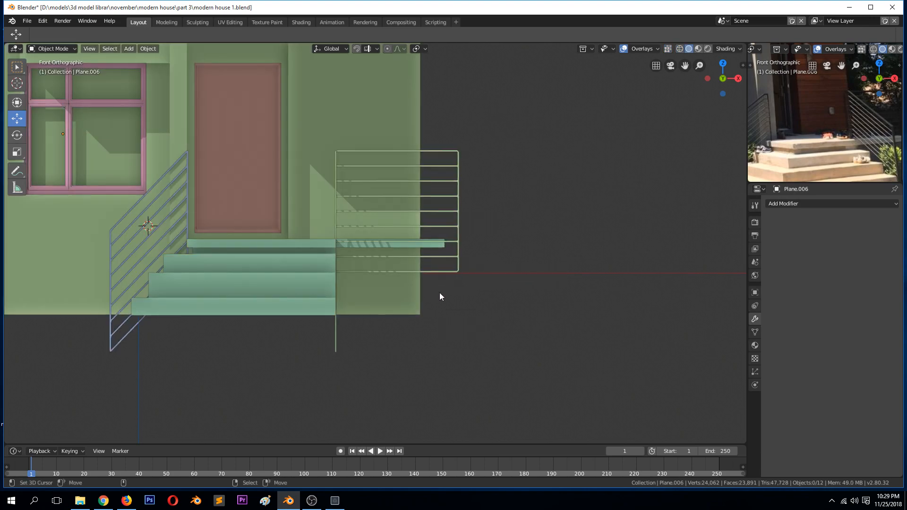
Step: Select the front faces of all the entrance steps and extend them outward along Y, away from the house
mouse_move(439, 293)
middle_mouse_down()
mouse_move(477, 321)
mouse_move(535, 326)
middle_mouse_up()
scroll(536, 326, "down", 2)
right_click(370, 344)
key("Tab")
scroll(374, 324, "up", 1)
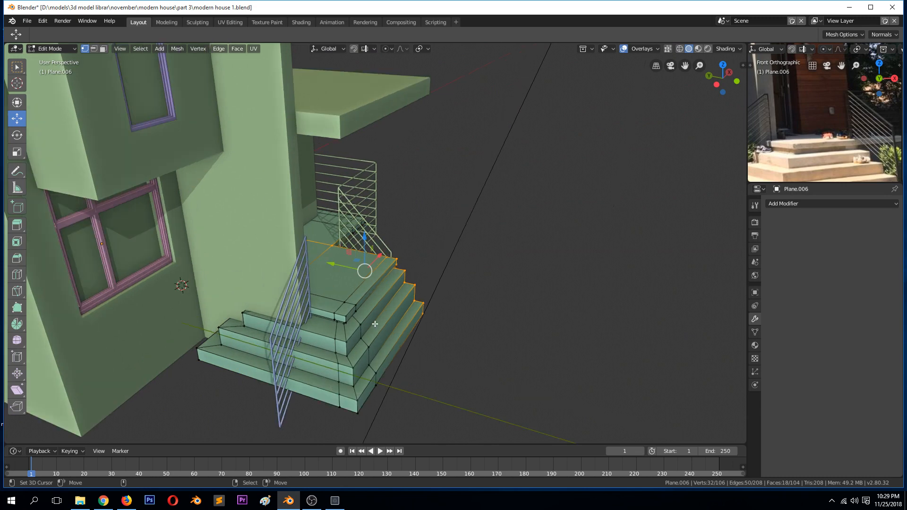
key("alt+a")
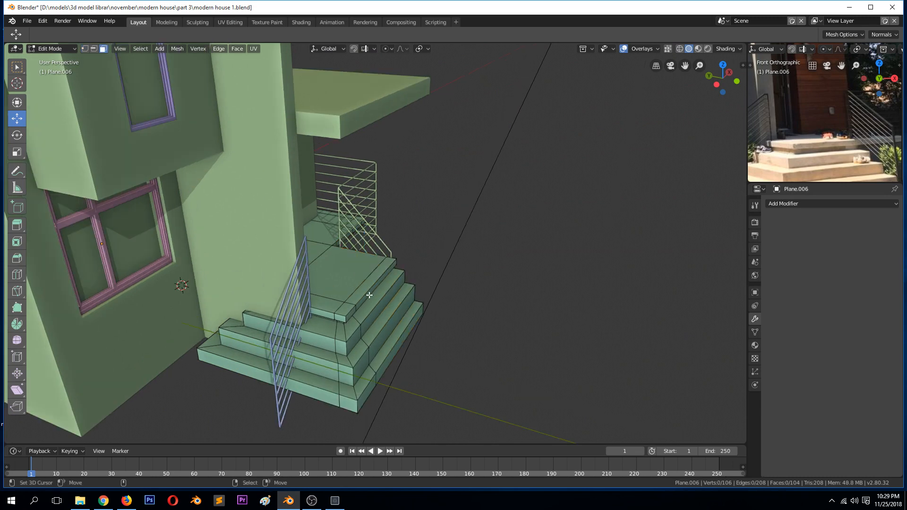
left_click(370, 295)
left_click(401, 344, "ctrl")
middle_click_drag(402, 344, 341, 271)
right_click(344, 260)
right_click(364, 321, "ctrl")
right_click(301, 249)
right_click(298, 254, "ctrl")
right_click(293, 268, "ctrl")
right_click(291, 305, "ctrl")
right_click(269, 275, "ctrl")
left_click_drag(335, 265, 361, 274)
key("Tab")
Step: Shift the window-side railing slightly forward along Y over the entrance steps
middle_click_drag(375, 268, 340, 274)
right_click(277, 288)
right_click(291, 299)
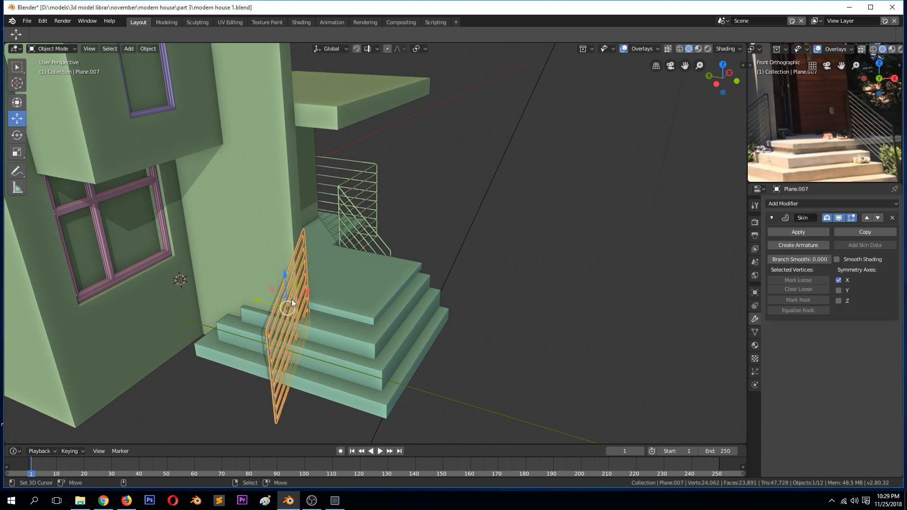
left_click_drag(262, 301, 266, 302)
key("alt+a")
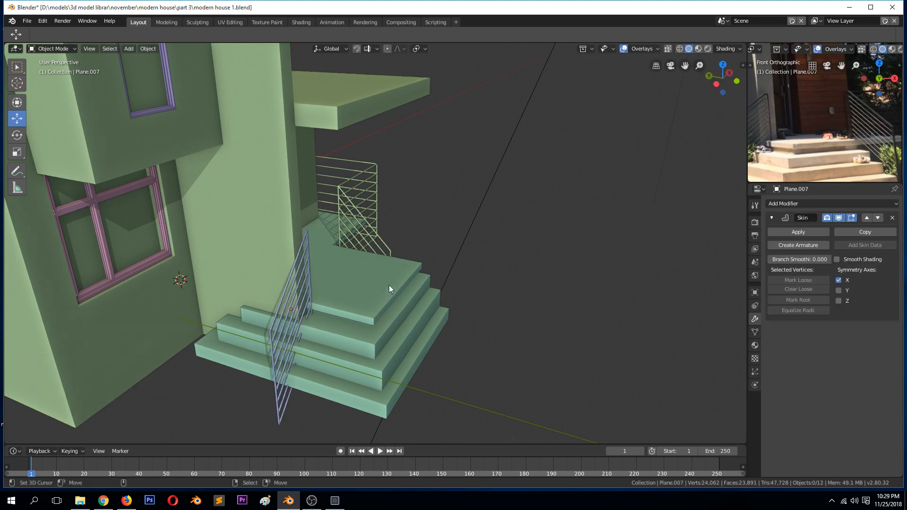
middle_click_drag(390, 286, 390, 292)
right_click(251, 303)
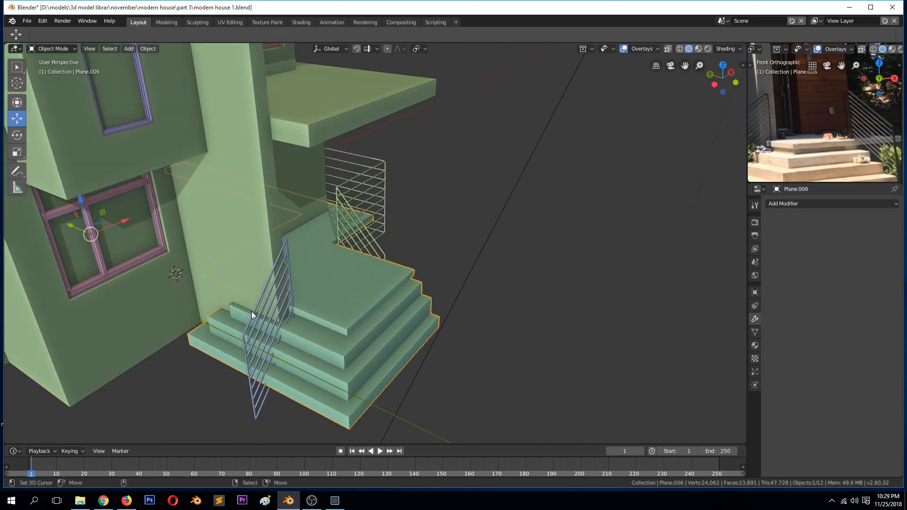
right_click(271, 295)
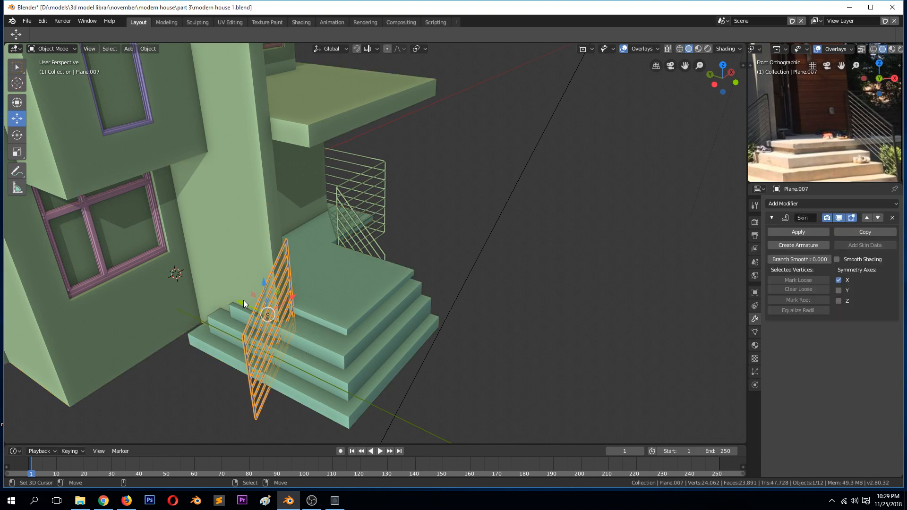
left_click_drag(244, 301, 248, 303)
Step: Extrude the window-side railing's upper post edges along Y toward the house wall, and save the file
key("Tab")
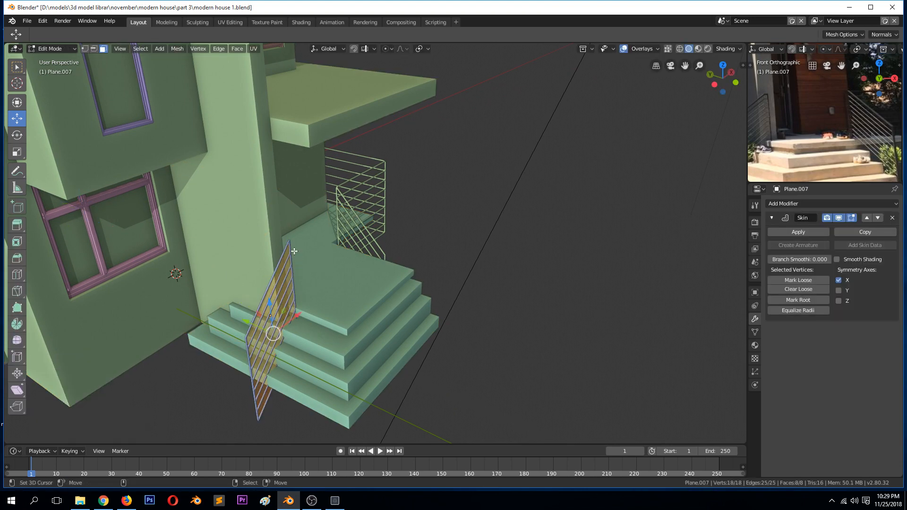
right_click(293, 270, "alt")
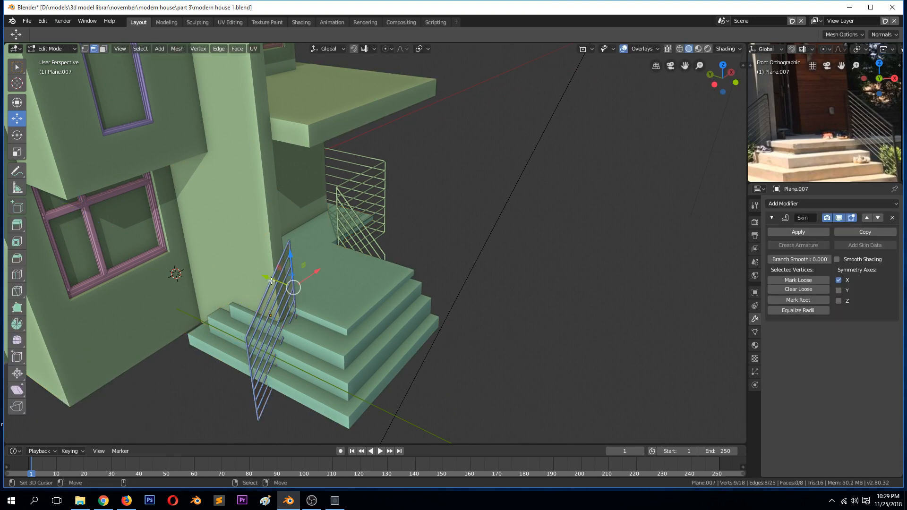
key("e")
right_click(271, 281)
left_click_drag(271, 281, 254, 268)
key("Tab")
key("alt+a")
middle_click_drag(417, 282, 322, 282)
key("ctrl+s")
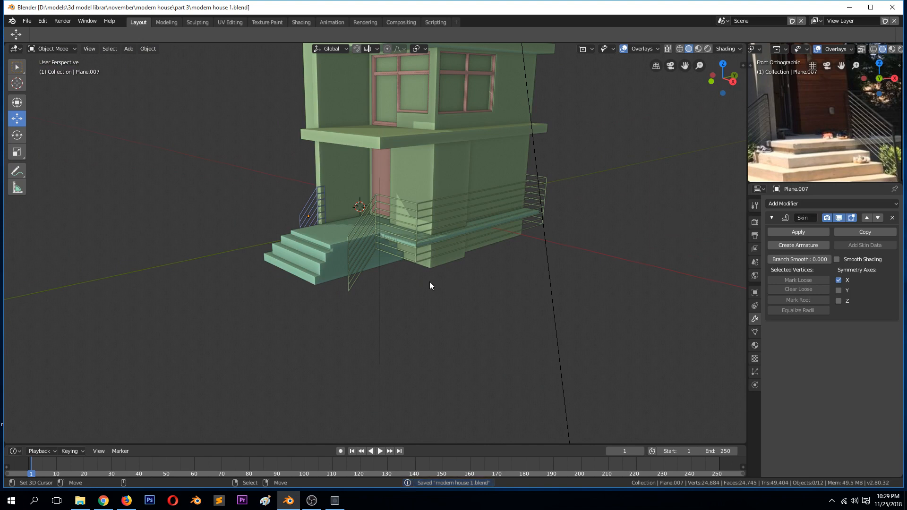
Step: Select the lower post of the copied railing beside the steps and raise it along Z
middle_click_drag(429, 285, 502, 286)
scroll(370, 251, "up", 3)
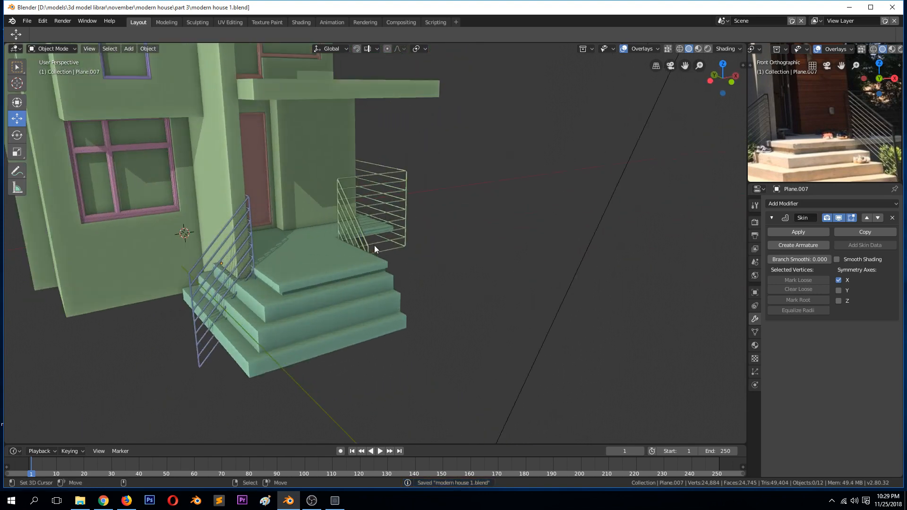
left_click(361, 245)
key("Tab")
left_click(351, 238)
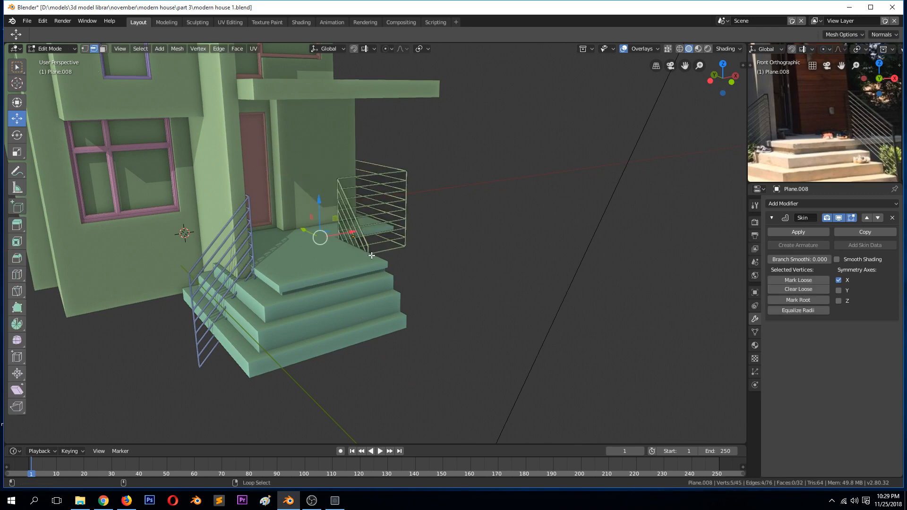
middle_click_drag(350, 241, 281, 249)
right_click(342, 265, "alt")
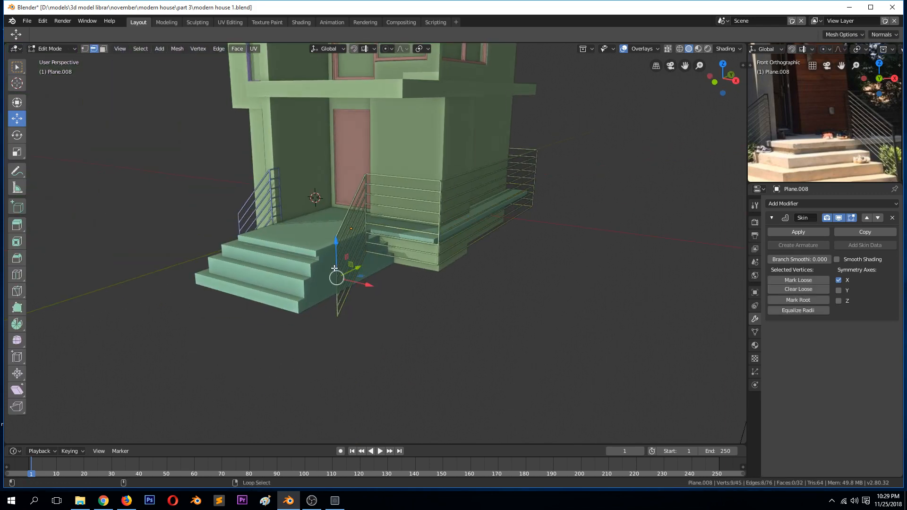
key("g")
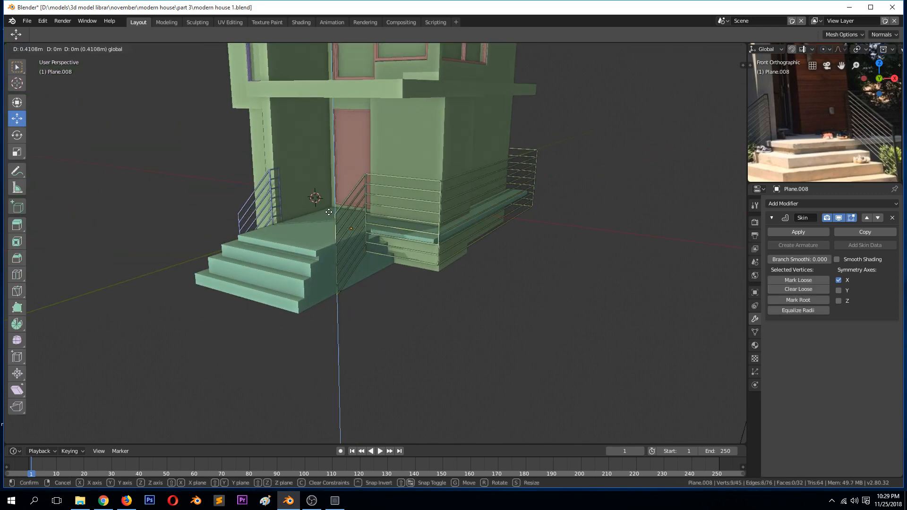
left_click(343, 232)
key("Tab")
Step: In the right view, move the copied railing's lower post about -1.02 m along Y to the front edge of the bottom step
middle_click_drag(343, 231, 317, 251)
key("Tab")
key("KP_3")
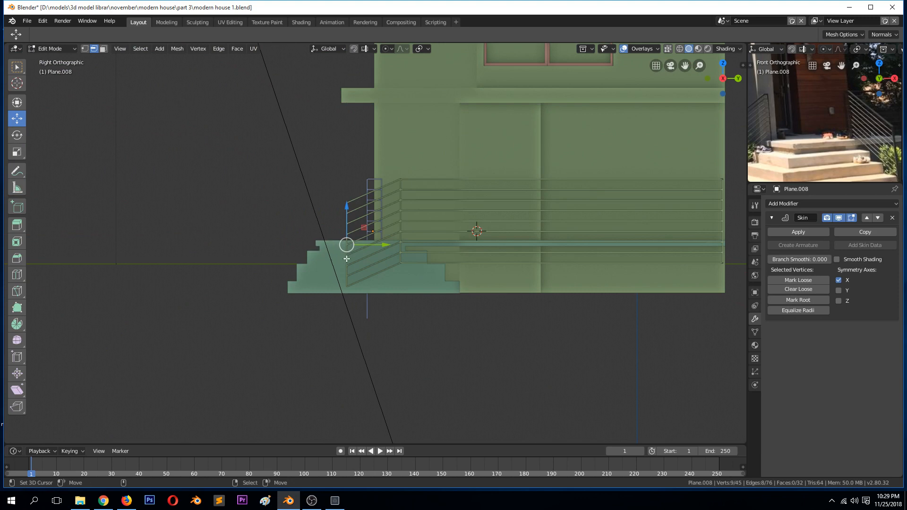
left_click_drag(384, 246, 325, 251)
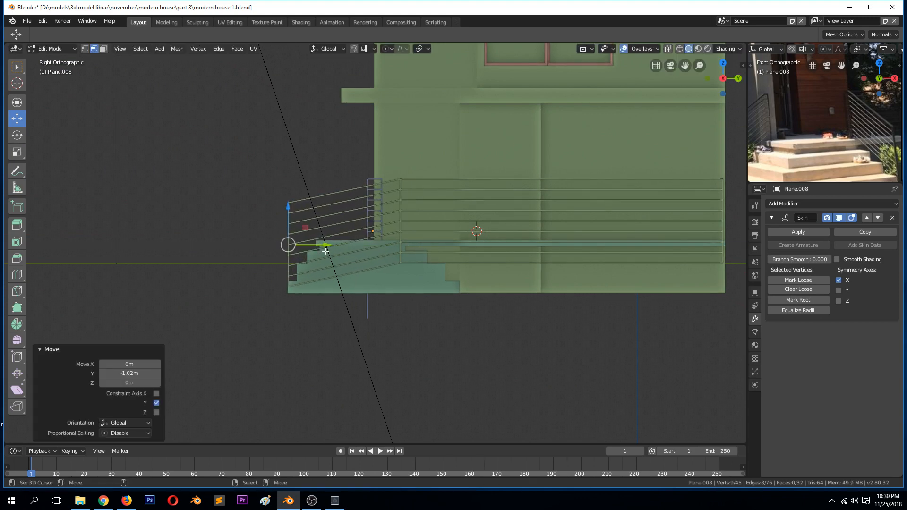
key("Tab")
middle_click_drag(279, 250, 430, 257)
key("alt+a")
Step: From the camera view, raise the window-side railing's lower post along Z to suit the steps, and save the file
key("KP_0")
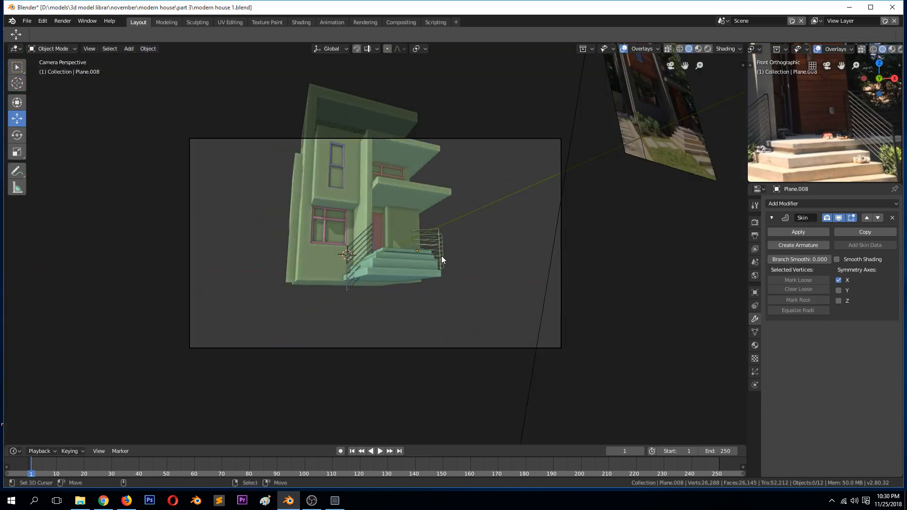
left_click(333, 312)
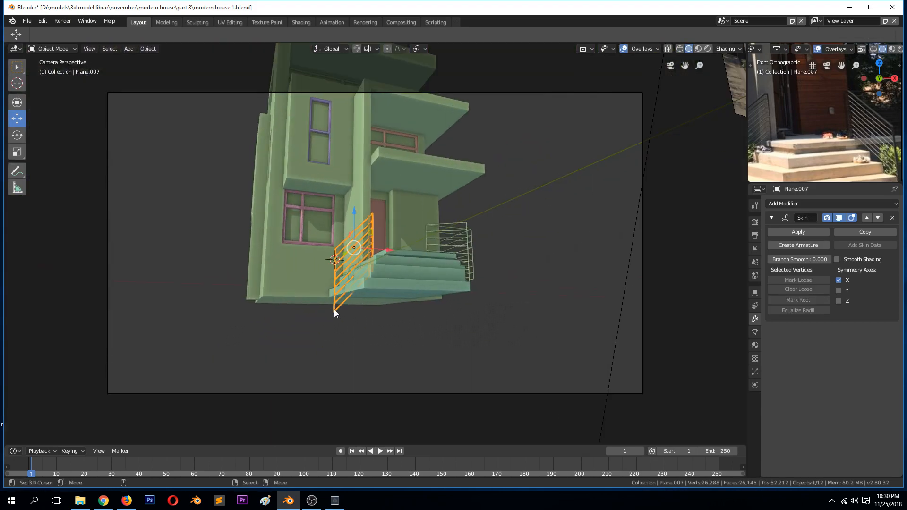
key("Tab")
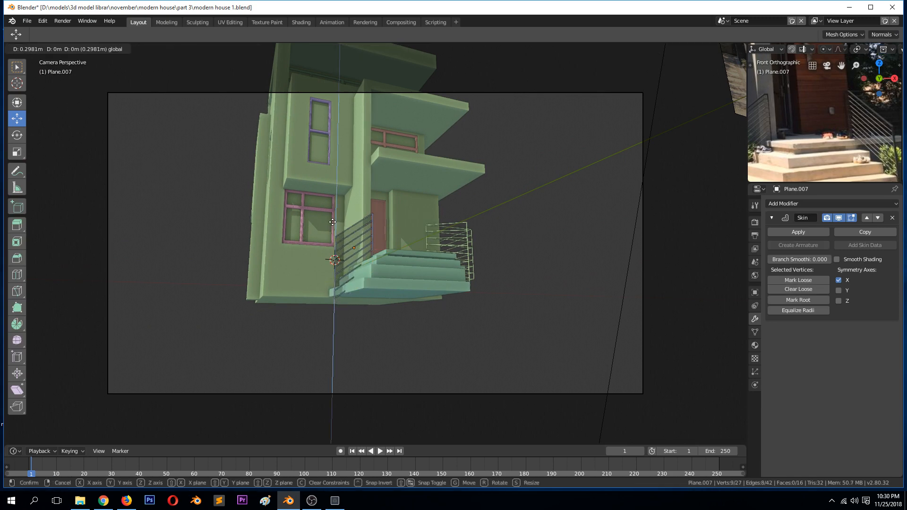
key("Tab")
key("alt+a")
key("ctrl+s")
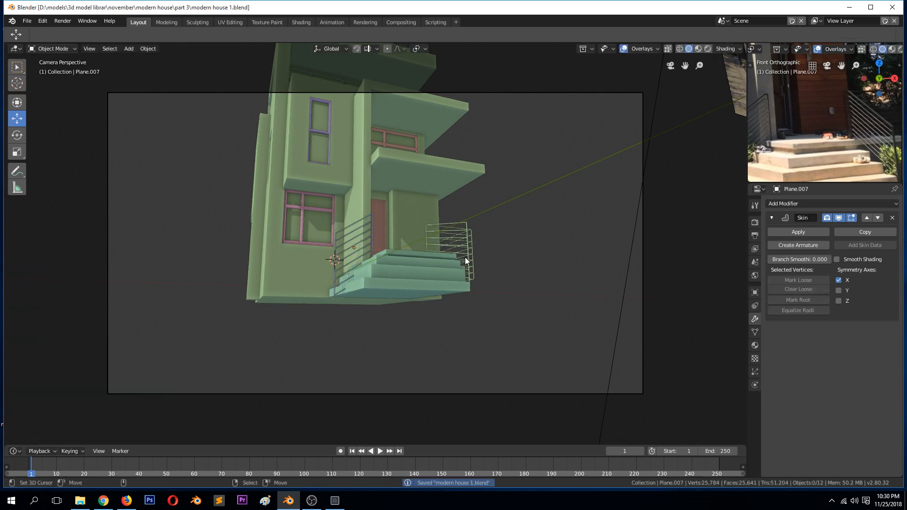
Step: Move the camera to about X -2.39, Y -13.58, Z 0.82 m to frame the house with its steps, and save the file
left_click(472, 394)
key("g")
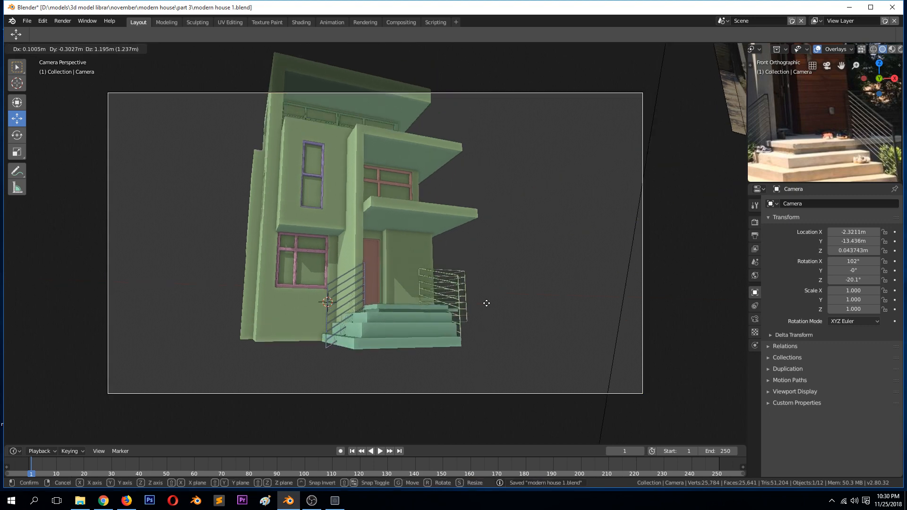
left_click(485, 277)
key("alt+a")
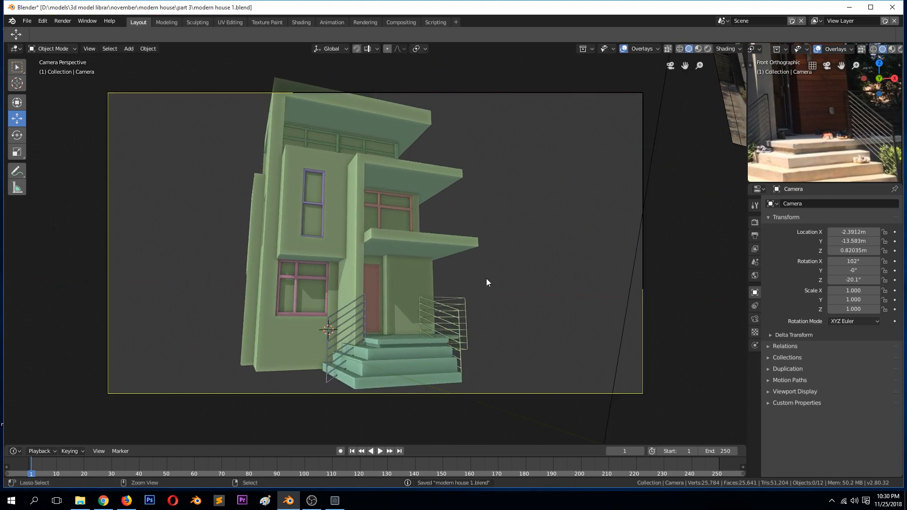
key("ctrl+s")
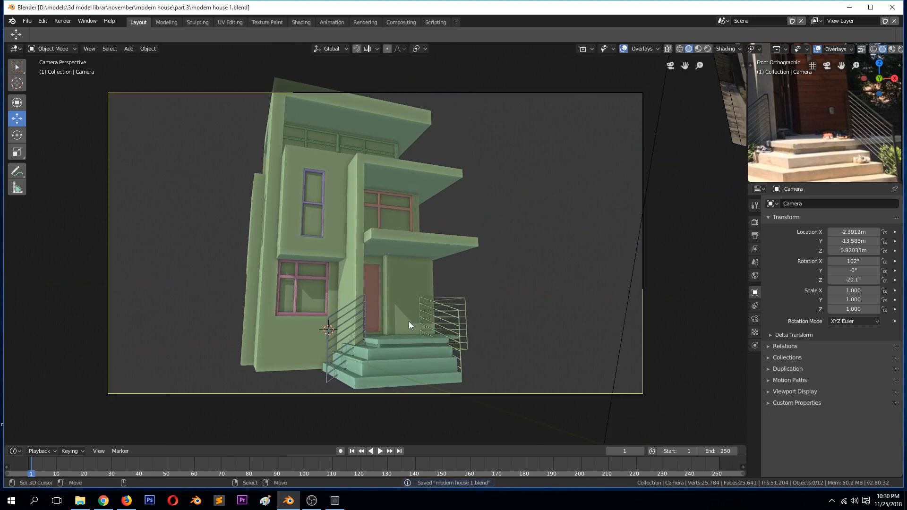
scroll(401, 329, "up", 1)
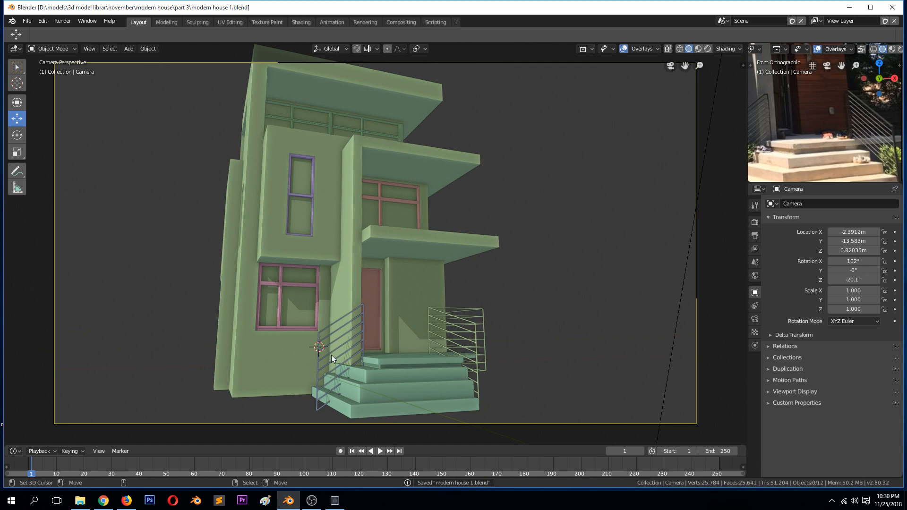
Step: Delete the two lowest slanted bars of the window-side handrail beside the steps
left_click(330, 397)
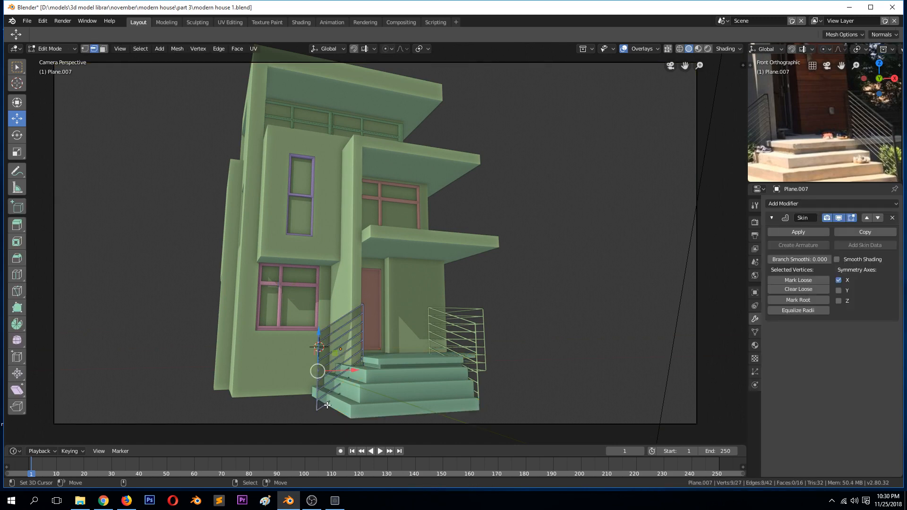
right_click(327, 407)
right_click(330, 392, "shift")
key("x")
left_click(334, 384)
key("Tab")
key("alt+a")
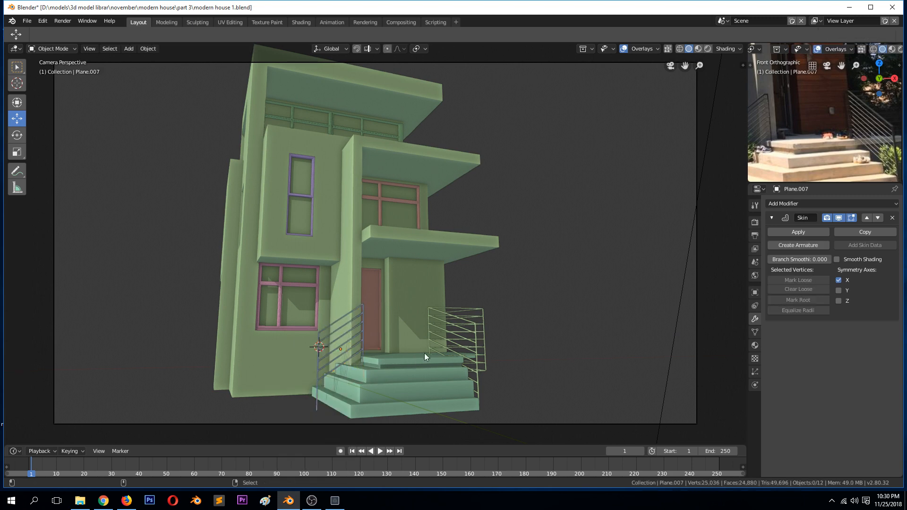
Step: Delete the lowest slanted bars from the step section of the handrail on the door side
right_click(472, 390)
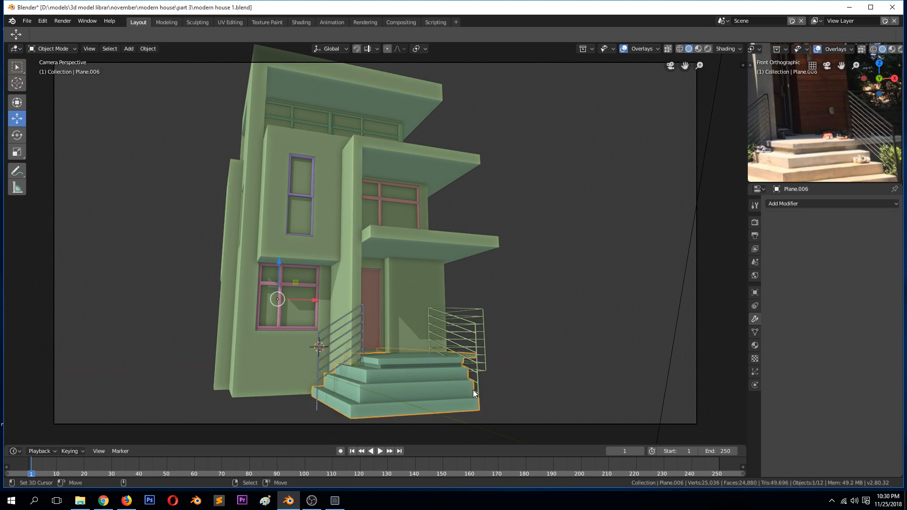
right_click(476, 391)
key("Tab")
right_click(466, 395)
right_click(475, 378, "shift")
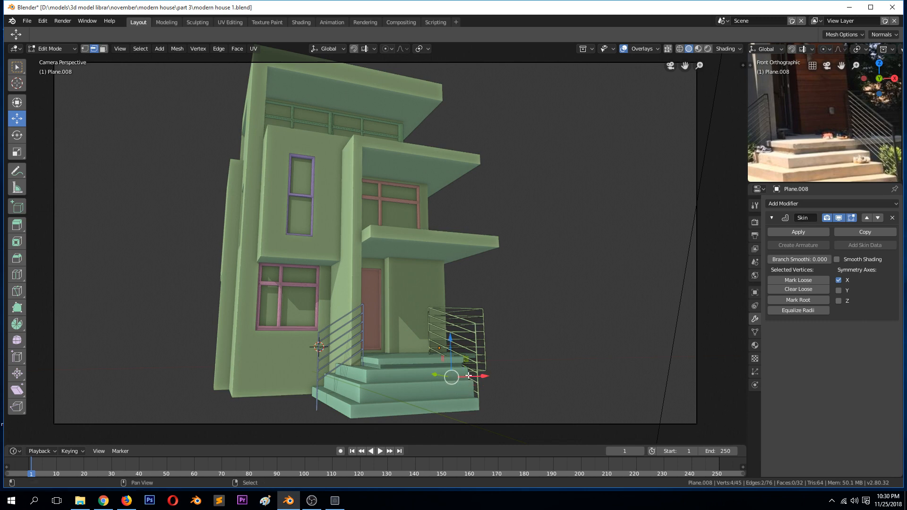
right_click(475, 378, "shift")
right_click(475, 378, "shift")
key("x")
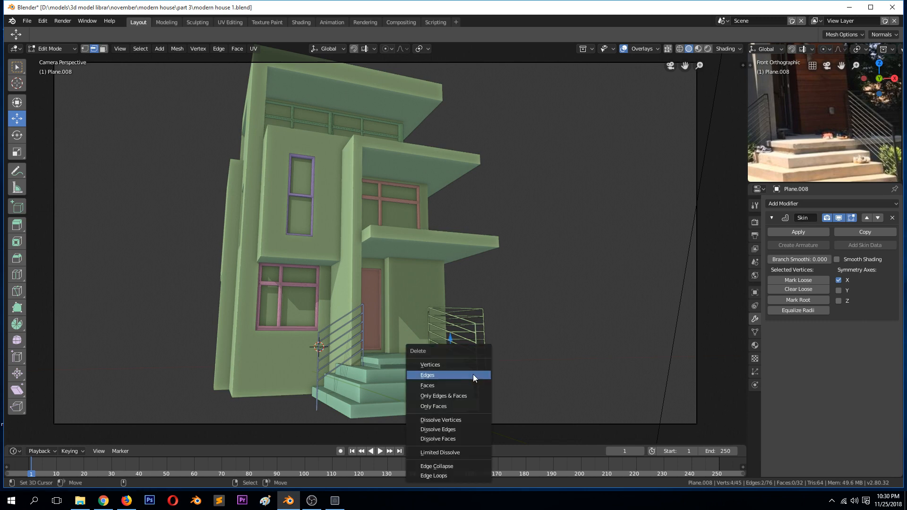
left_click(478, 375)
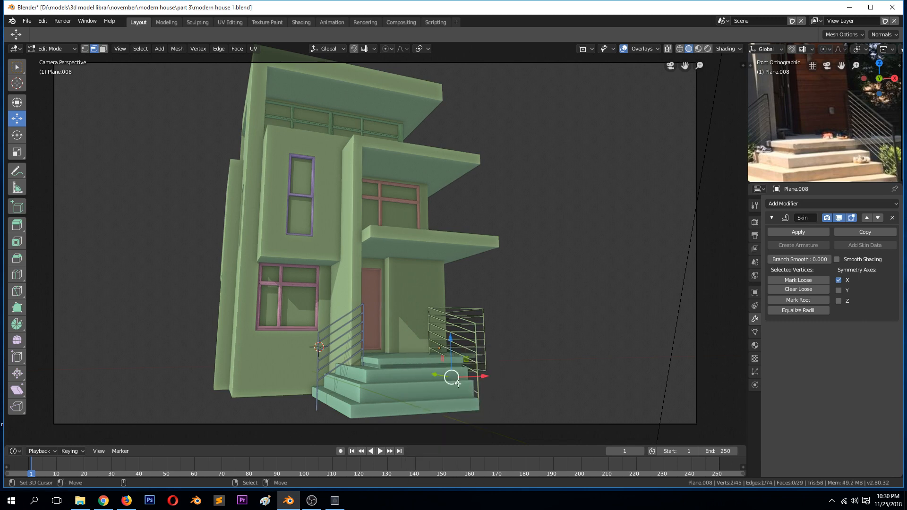
middle_click_drag(458, 383, 404, 368)
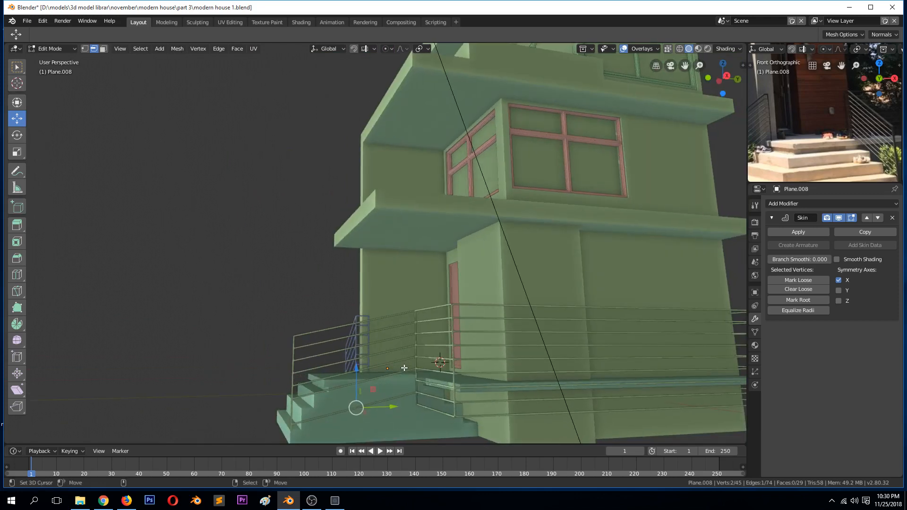
key("x")
left_click(405, 367)
Step: Delete the two lowest bars from the corner section and the long side-ledge section of the same railing
right_click(422, 408)
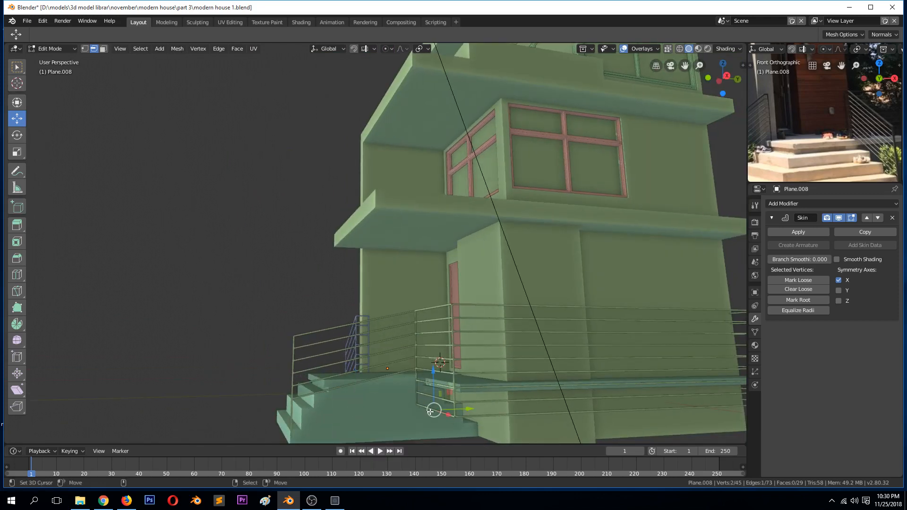
right_click(439, 394, "shift")
right_click(485, 403, "shift")
right_click(473, 403, "shift")
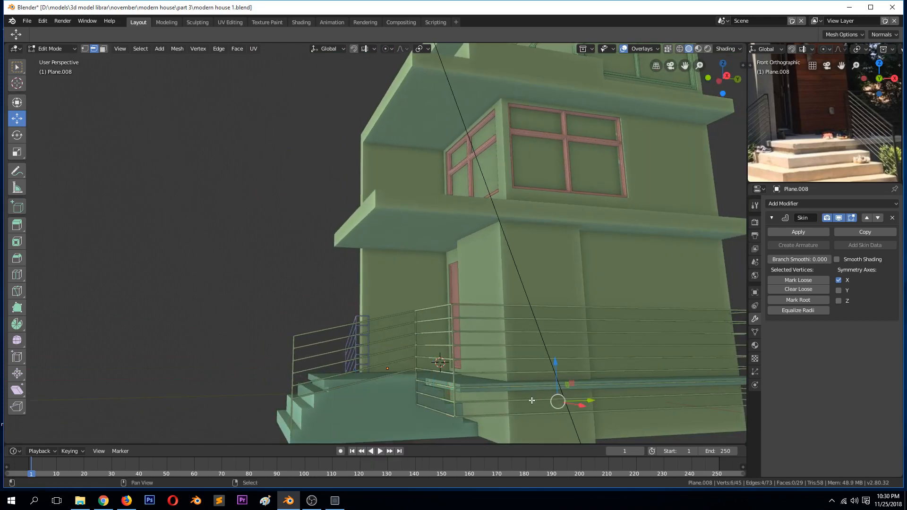
scroll(572, 403, "down", 1)
right_click(684, 368, "shift")
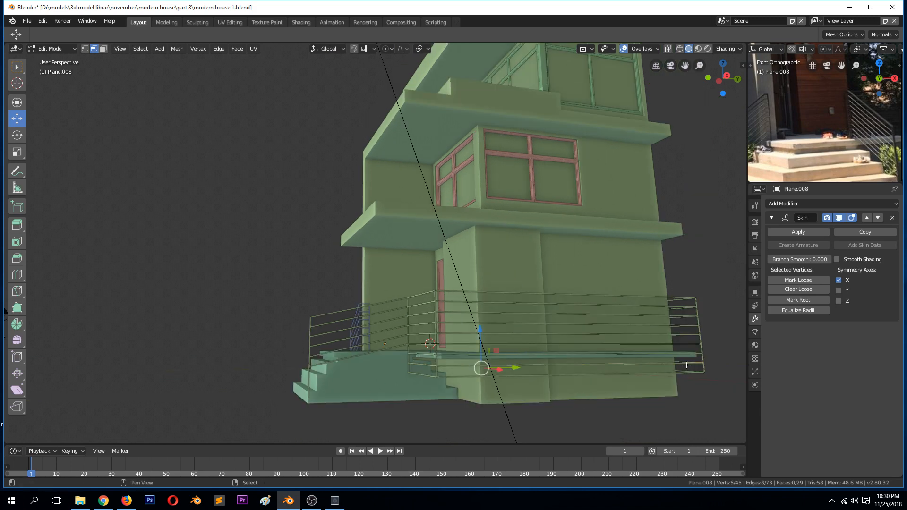
right_click(682, 376, "shift")
key("x")
left_click(681, 376)
Step: Delete the two lowest bars at the railing's far end, return to the camera view, and save the file
middle_click_drag(681, 376, 542, 395)
right_click(512, 398)
right_click(505, 390, "shift")
key("x")
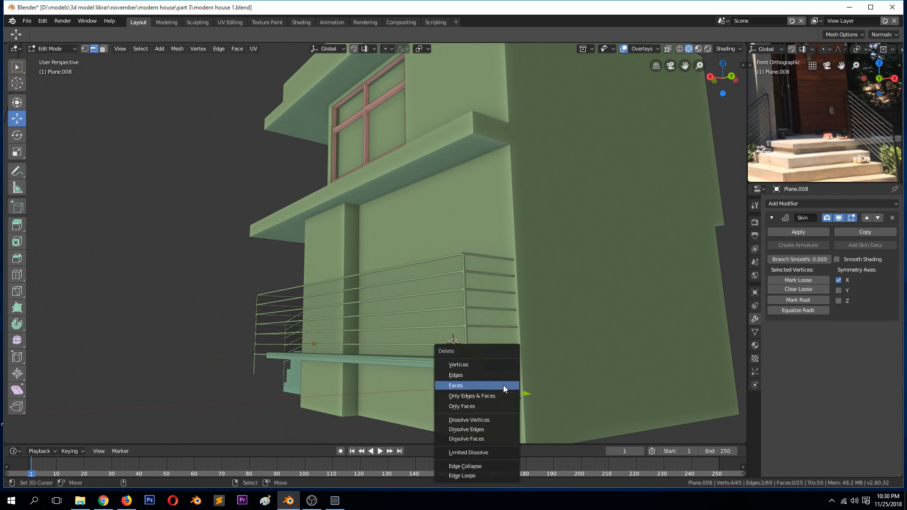
left_click(504, 387)
right_click(500, 380)
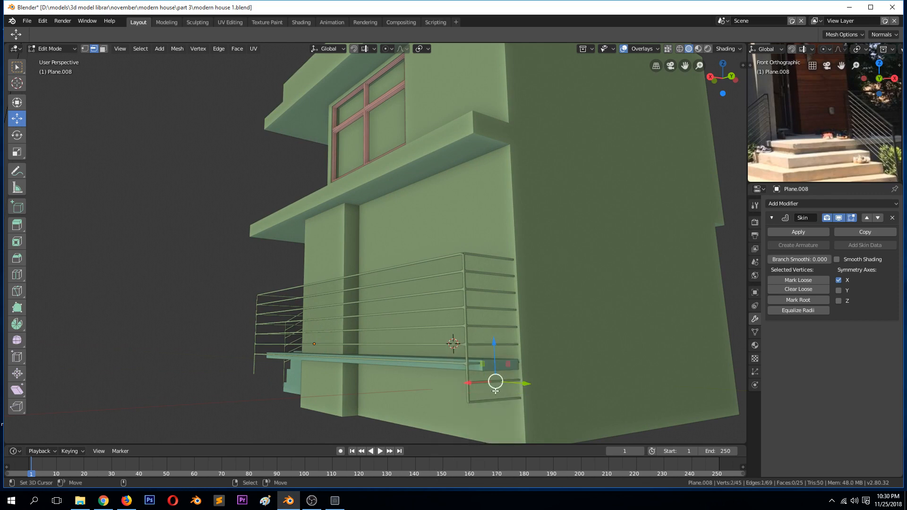
right_click(498, 399, "shift")
key("x")
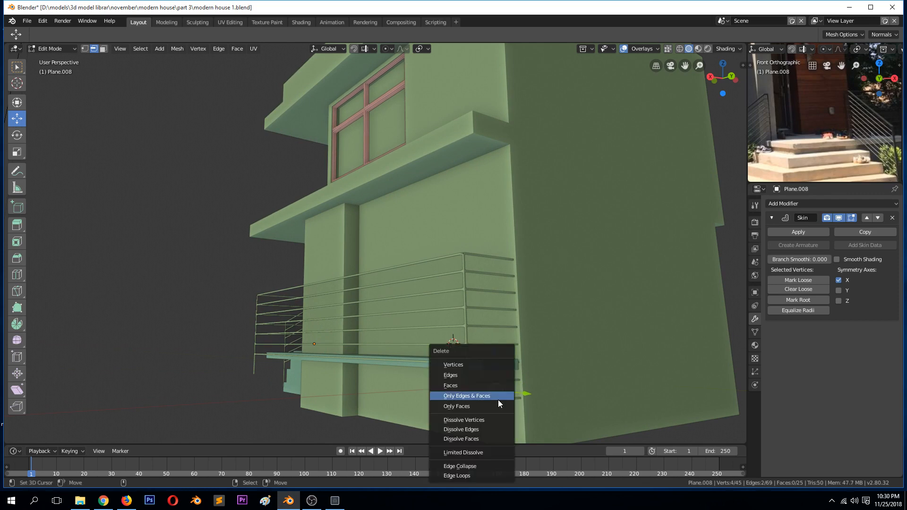
left_click(492, 376)
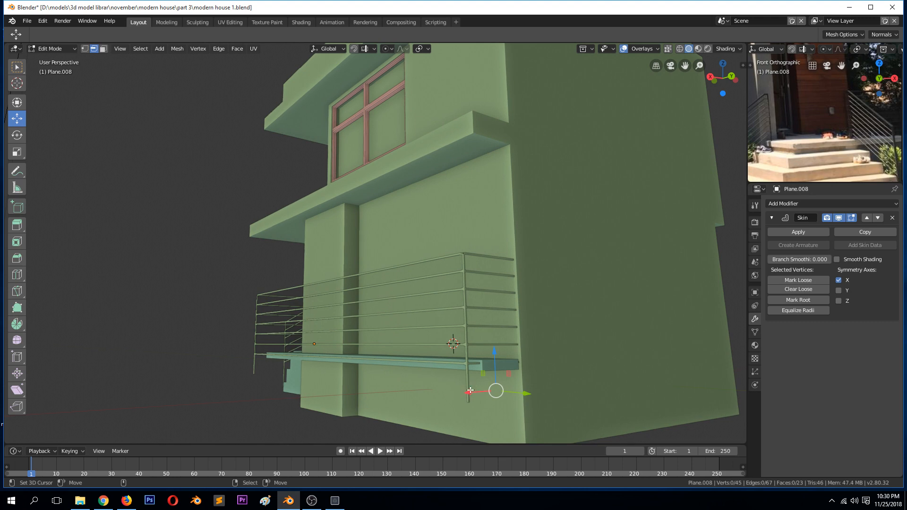
key("Tab")
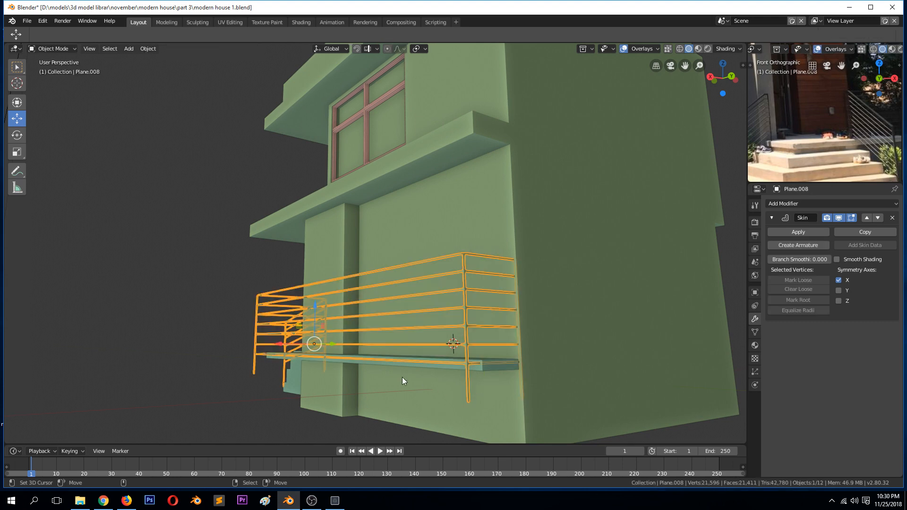
key("alt+a")
key("KP_0")
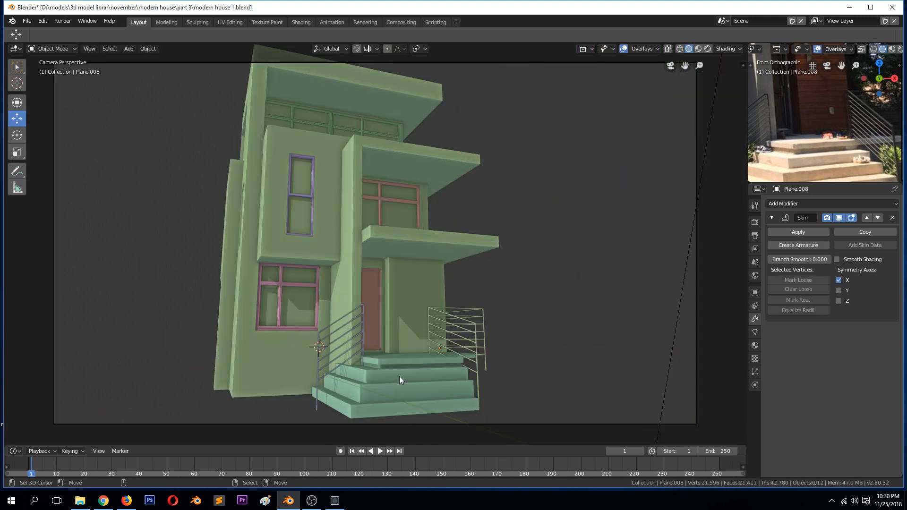
key("ctrl+s")
Step: Delete the leftover bottom edge of the railing's corner post that hangs below the ledge
key("Tab")
left_click(485, 372)
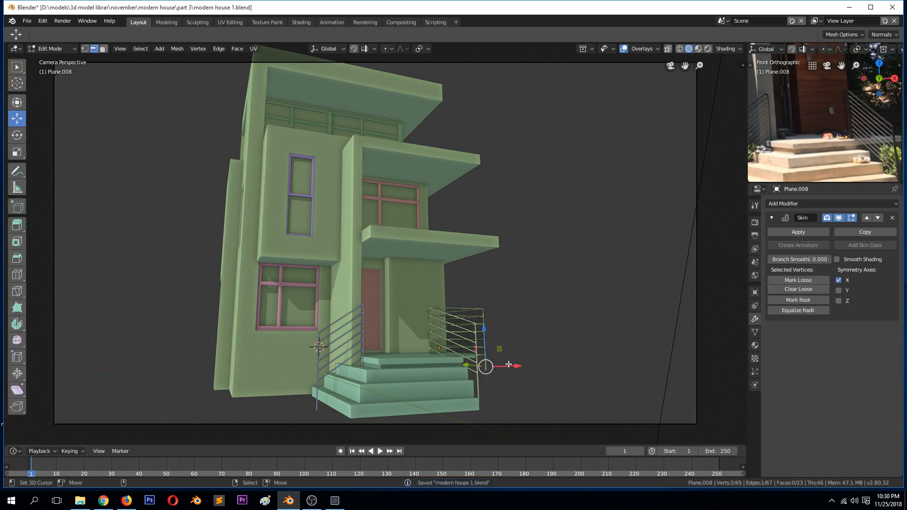
key("x")
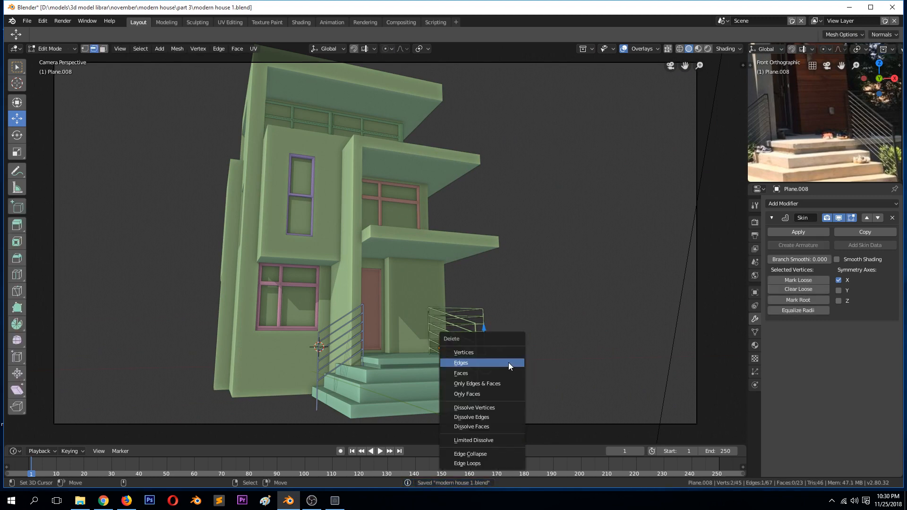
left_click(509, 364)
key("Tab")
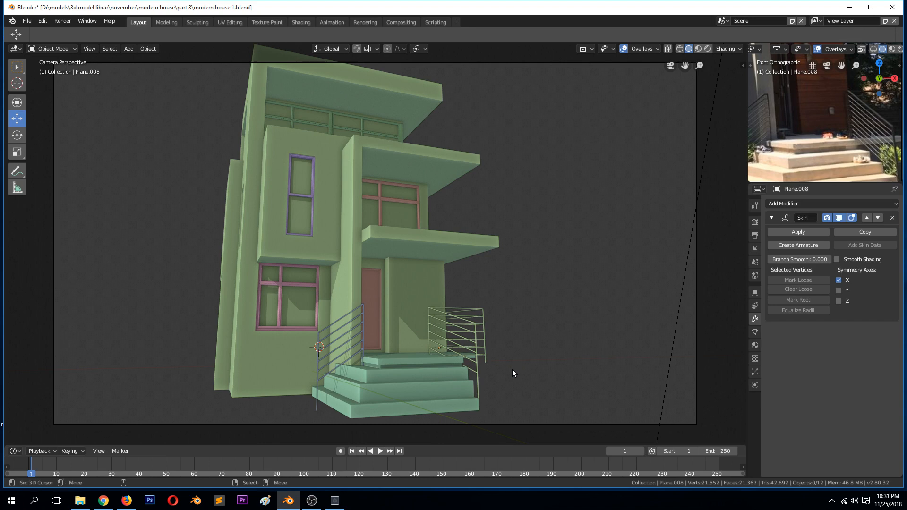
Step: Select the whole side-ledge railing mesh and scale up its Skin radius to thicken the bars
scroll(513, 369, "down", 1)
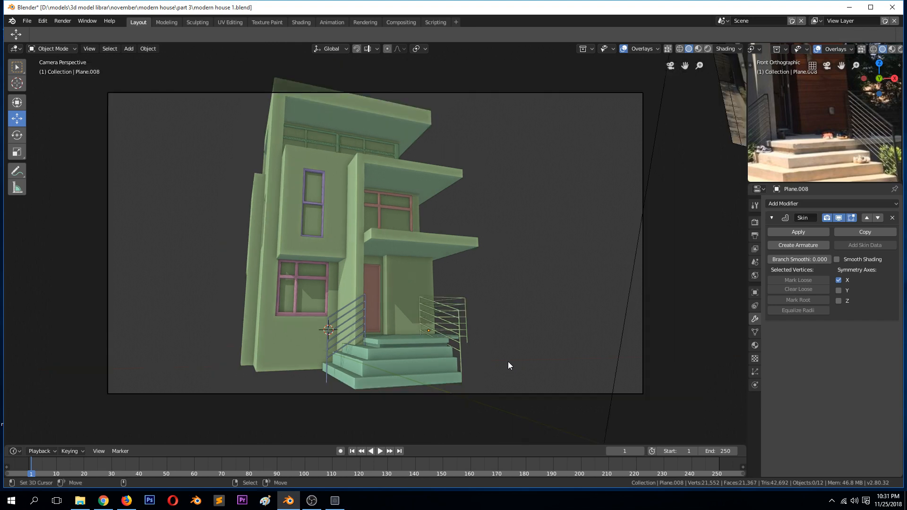
scroll(509, 362, "up", 2)
left_click(499, 366)
key("Tab")
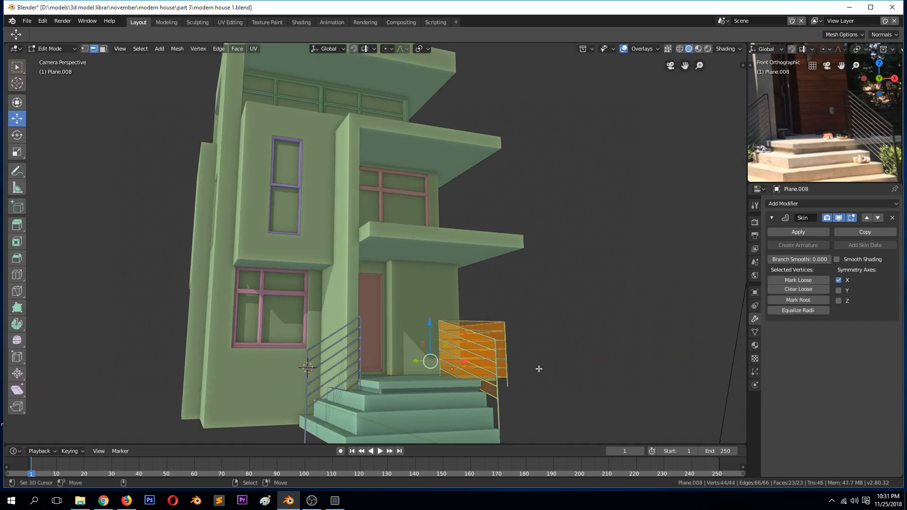
key("s")
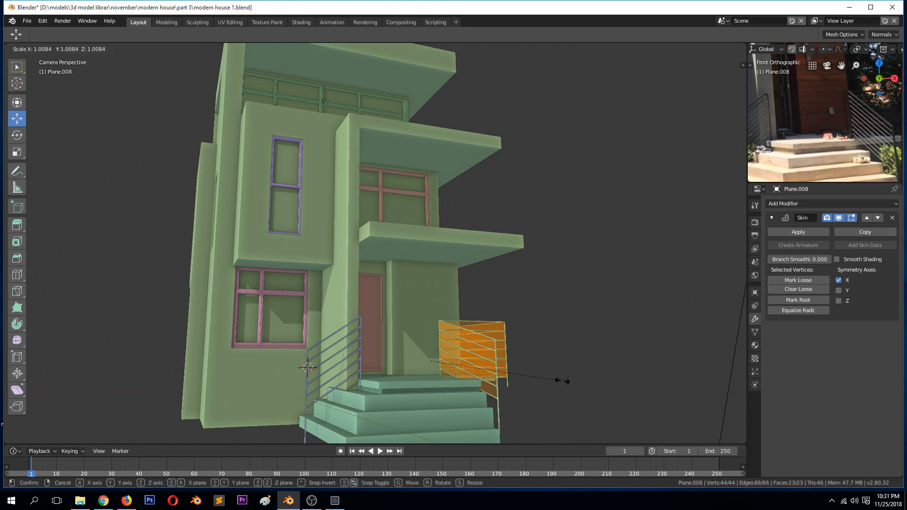
left_click(735, 430)
key("Tab")
key("alt+a")
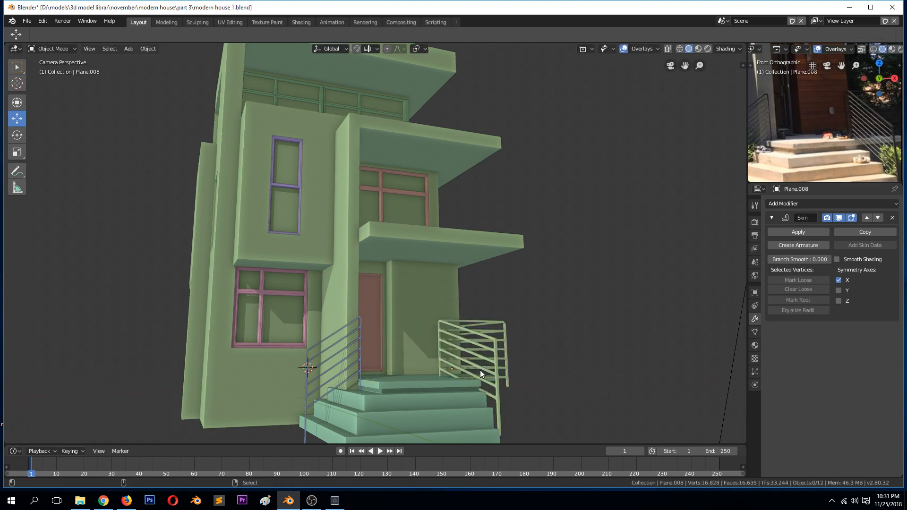
Step: Scale the Skin radius of the entire window-side handrail about 2.29 times to thicken it, and save the file
left_click(321, 342)
left_click(329, 352)
key("Tab")
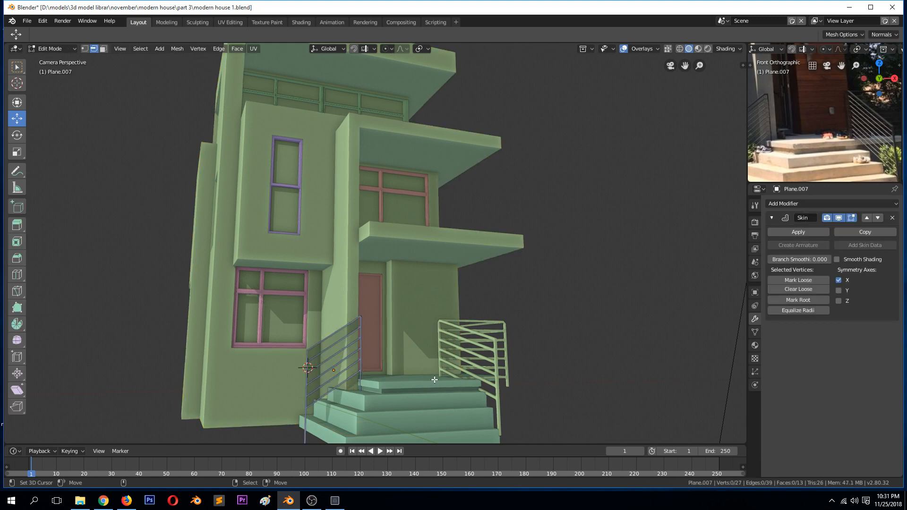
key("a")
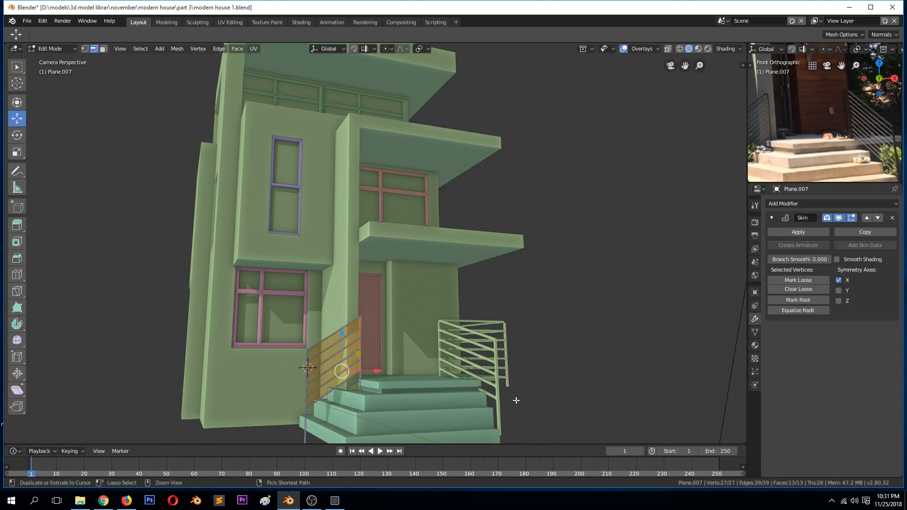
key("s")
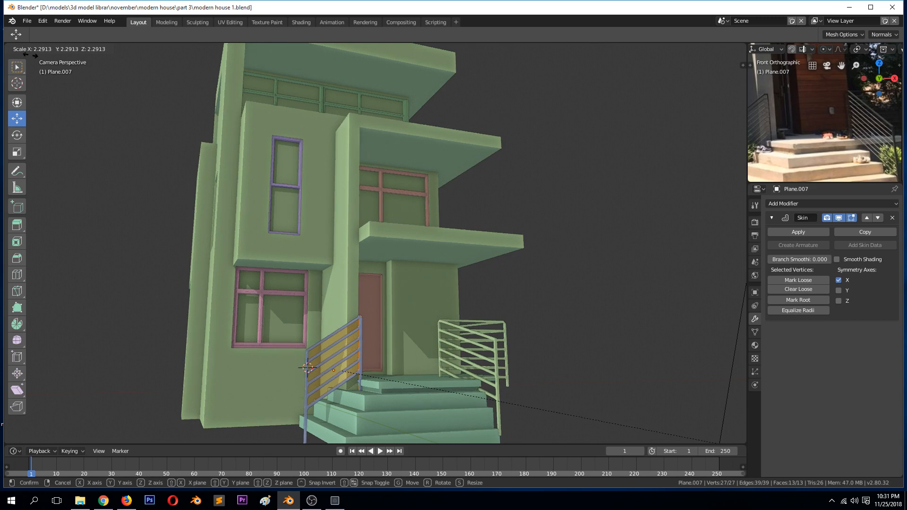
left_click(30, 55)
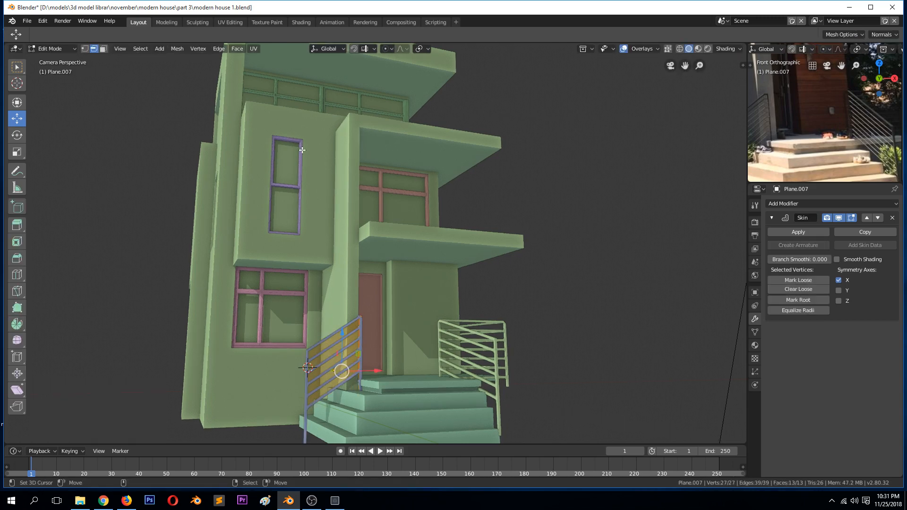
key("alt+a")
scroll(325, 198, "down", 1)
scroll(386, 255, "up", 3)
key("Tab")
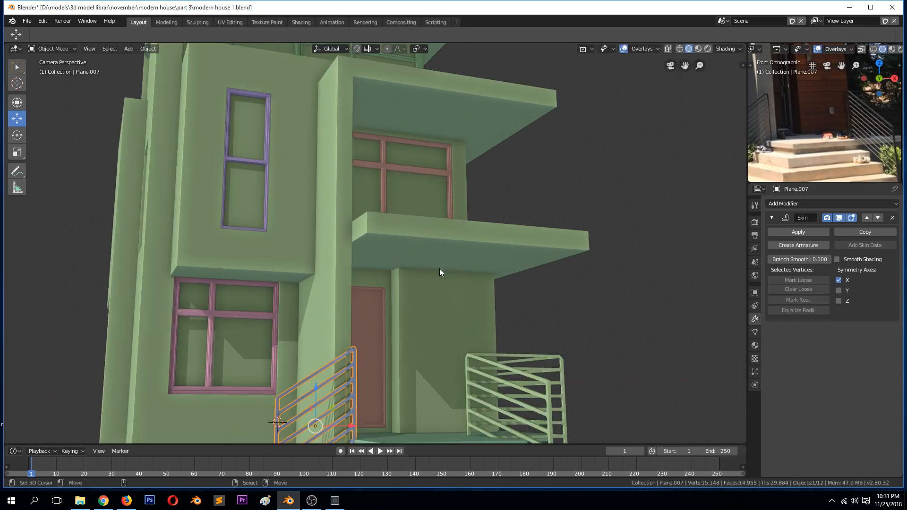
key("a")
scroll(492, 275, "down", 3)
key("alt+a")
scroll(501, 274, "down", 2)
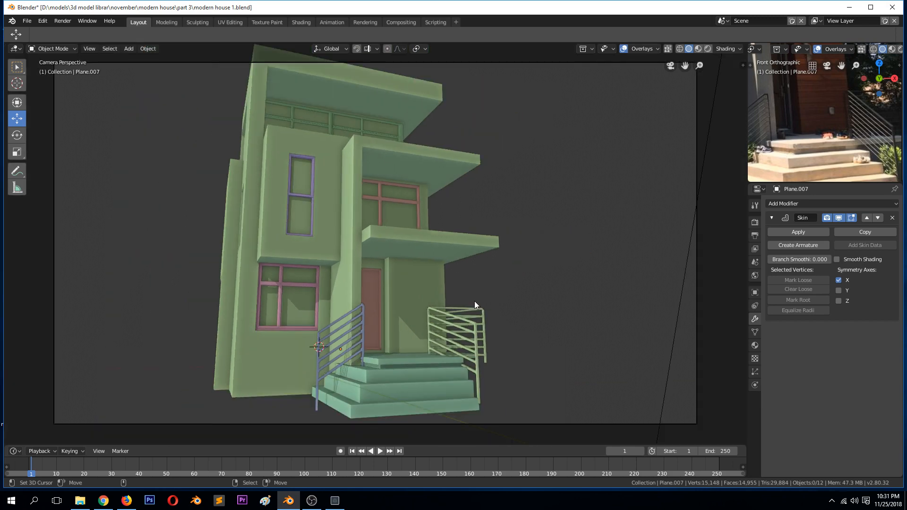
key("ctrl+s")
Step: Bring the upper floors of the house in the reference photo into view
scroll(844, 83, "down", 4)
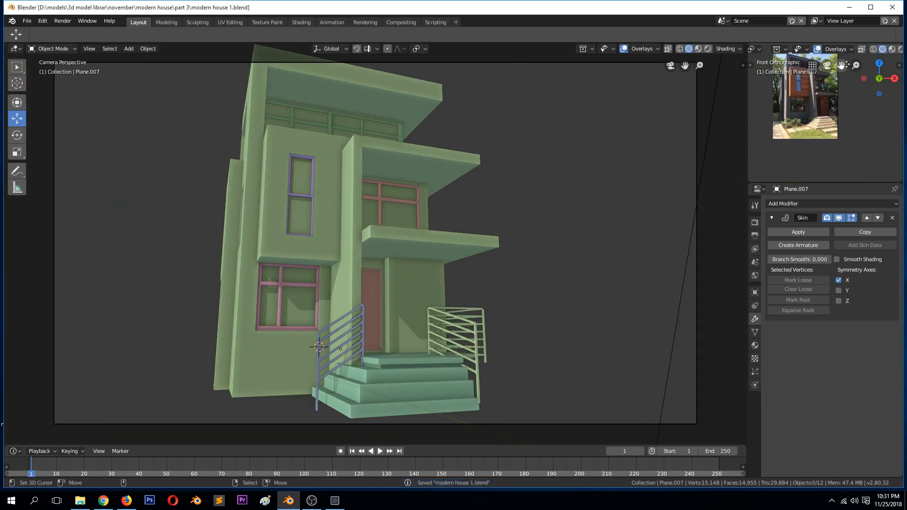
left_click_drag(845, 65, 846, 157)
scroll(845, 66, "up", 4)
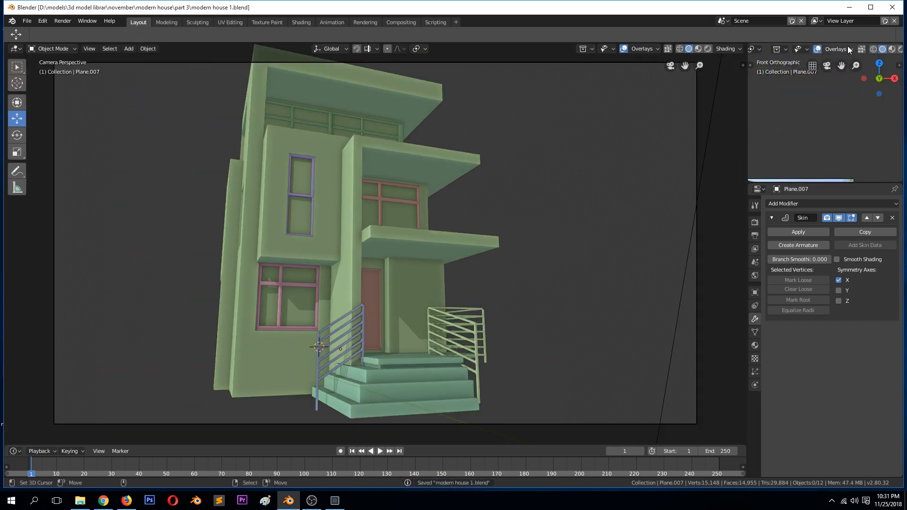
left_click_drag(843, 66, 859, 111)
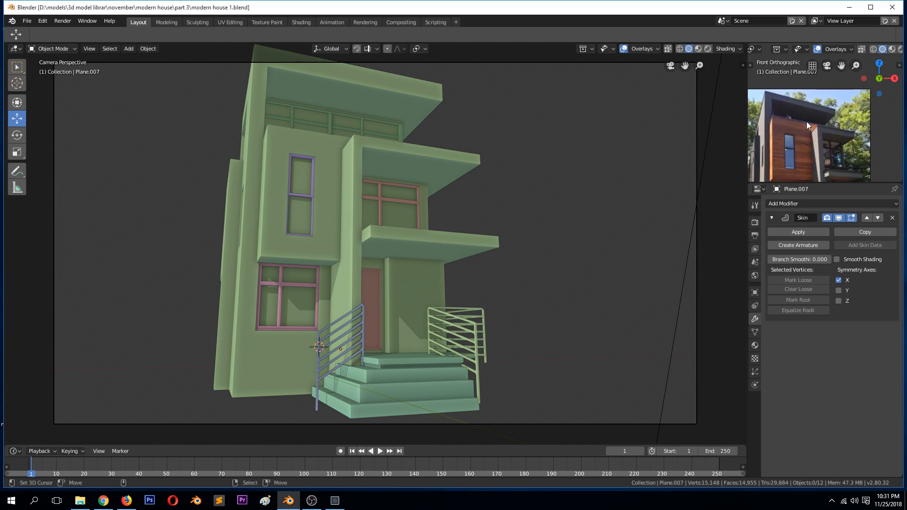
Step: Open the barred railing mesh along the side ledge for editing
middle_click_drag(586, 287, 452, 326)
key("Tab")
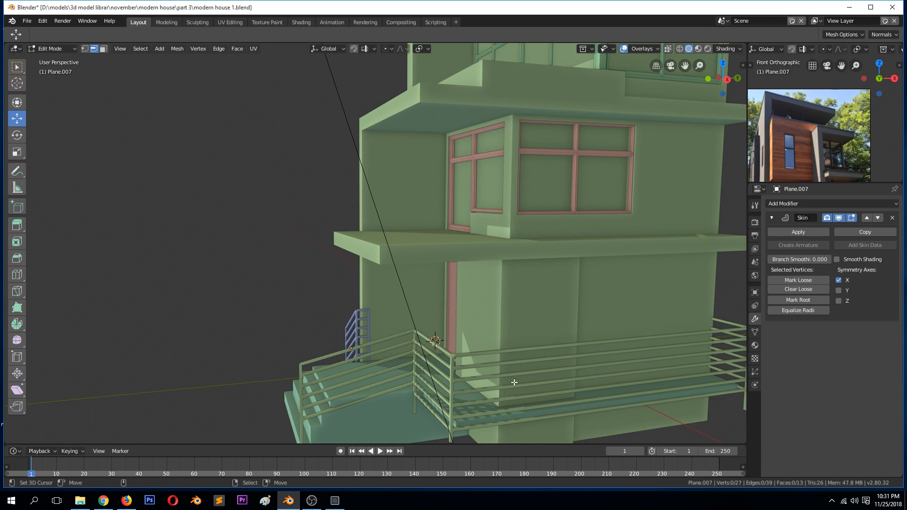
key("Tab")
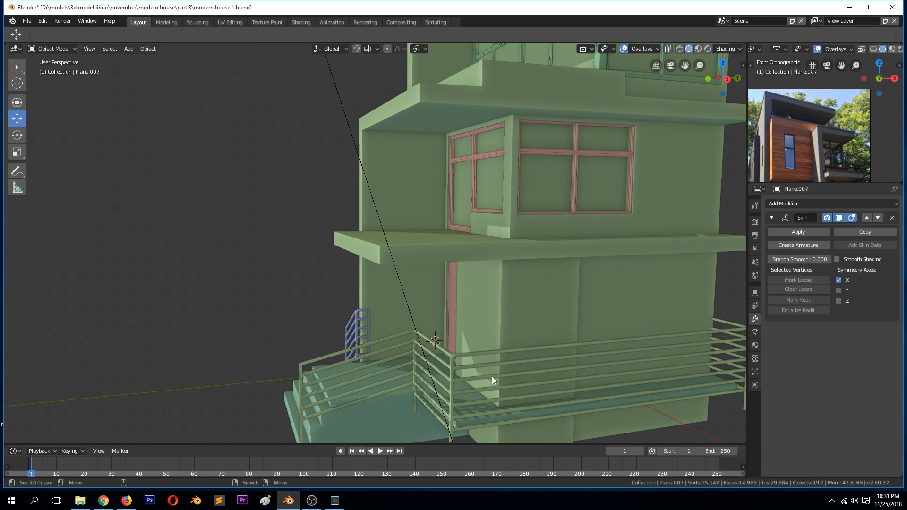
left_click(456, 364)
left_click(452, 357)
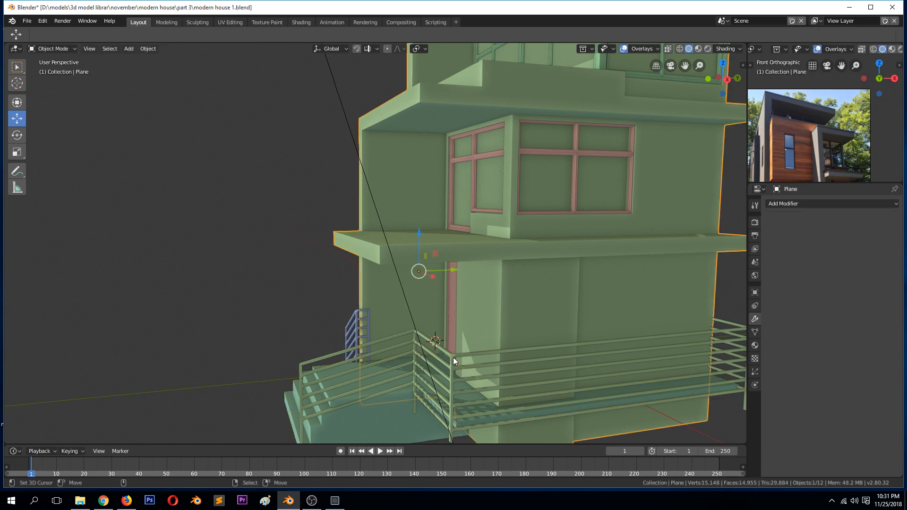
left_click(313, 365)
key("Tab")
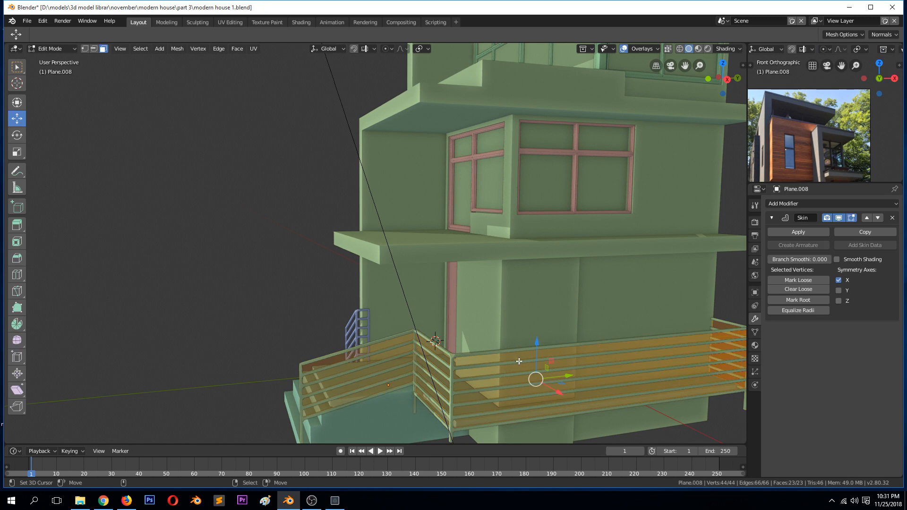
Step: Select the long side section of the ground-floor railing and duplicate it straight up in Z to the first-floor balcony slab
left_click(594, 343)
key("l")
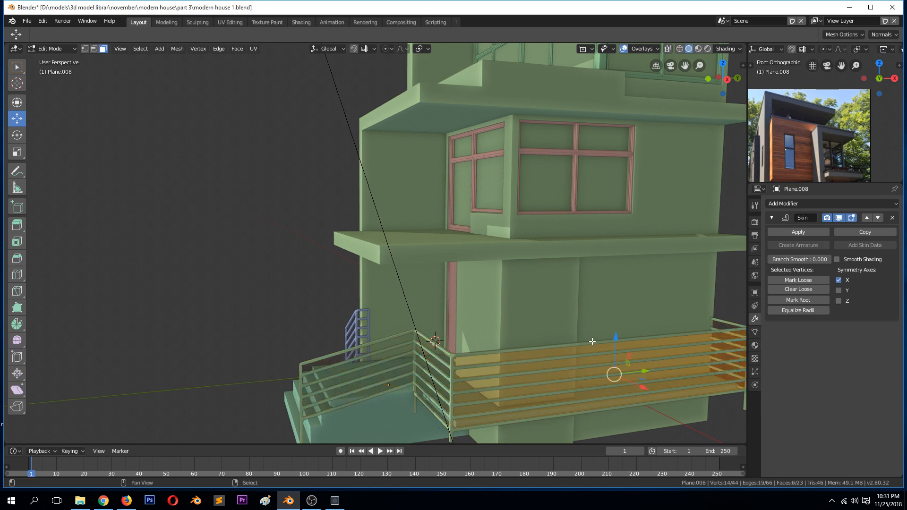
scroll(593, 340, "down", 1)
key("shift+d")
key("z")
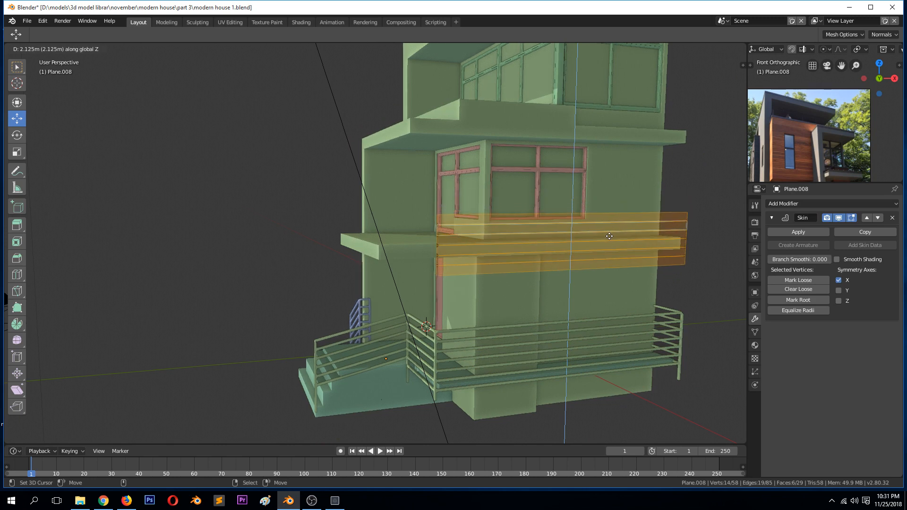
left_click(612, 238)
left_click_drag(574, 208, 575, 203)
Step: Hide the Skin modifier's viewport result and delete the three lower strips of the copied railing
left_click(835, 218)
left_click(572, 251)
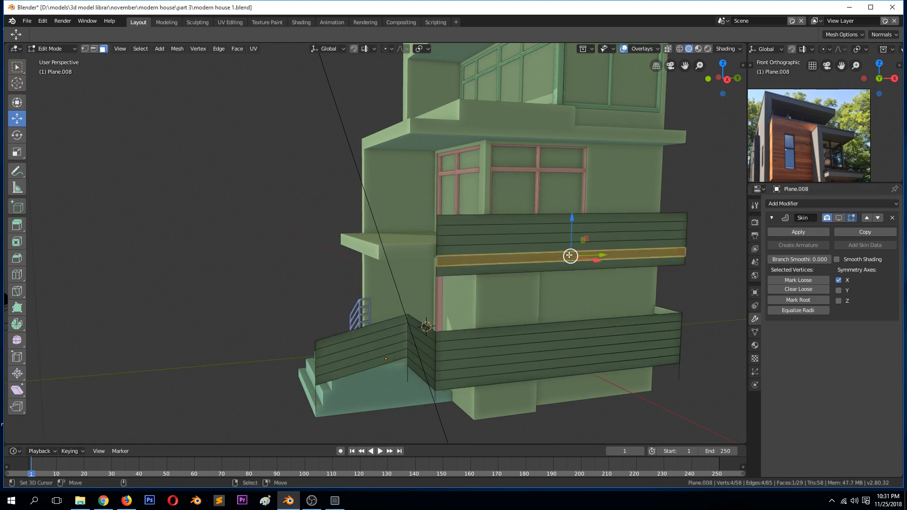
key("x")
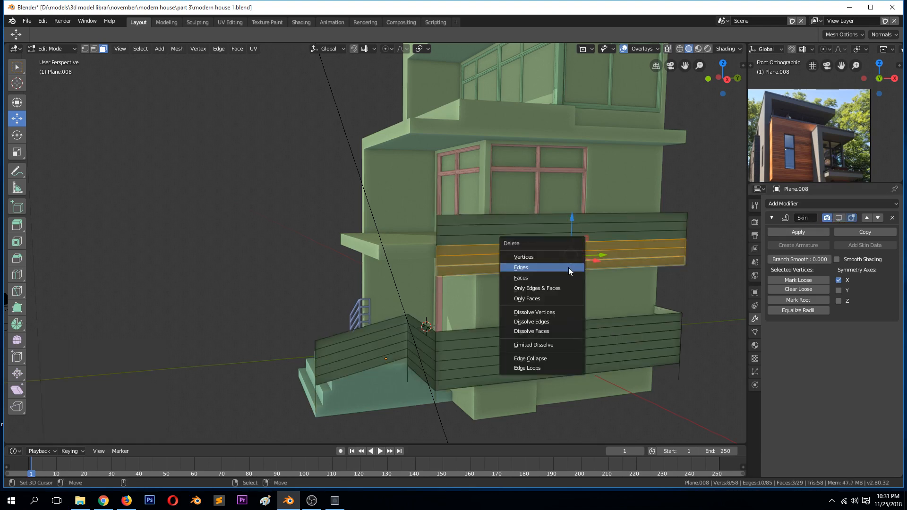
left_click(569, 266)
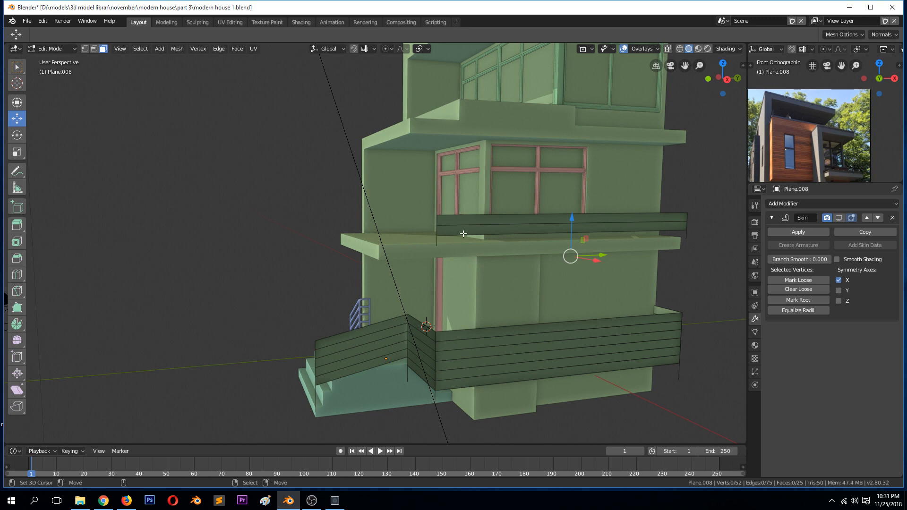
Step: Extrude the copied railing's front end edges -1.06 m along Y toward the balcony's front
key("2")
left_click(437, 228, "alt")
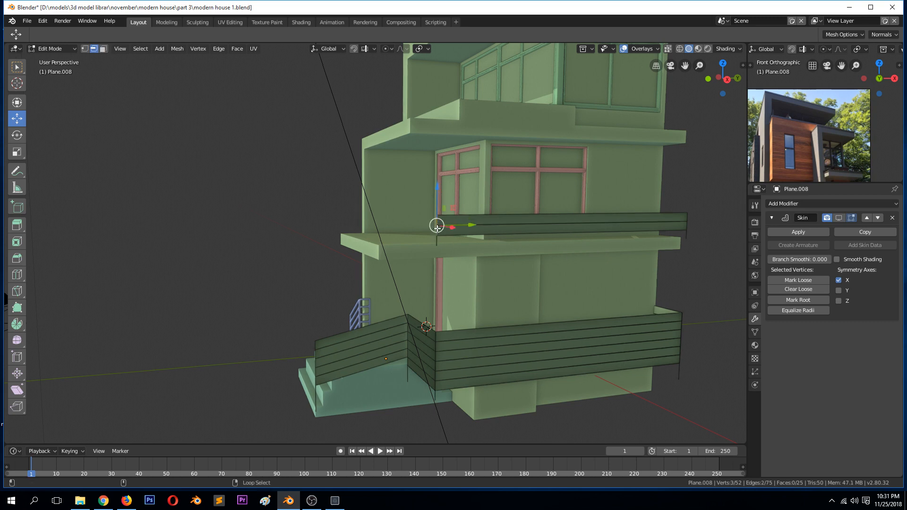
key("e")
right_click(478, 226)
left_click_drag(478, 225, 415, 232)
middle_click_drag(415, 232, 482, 257)
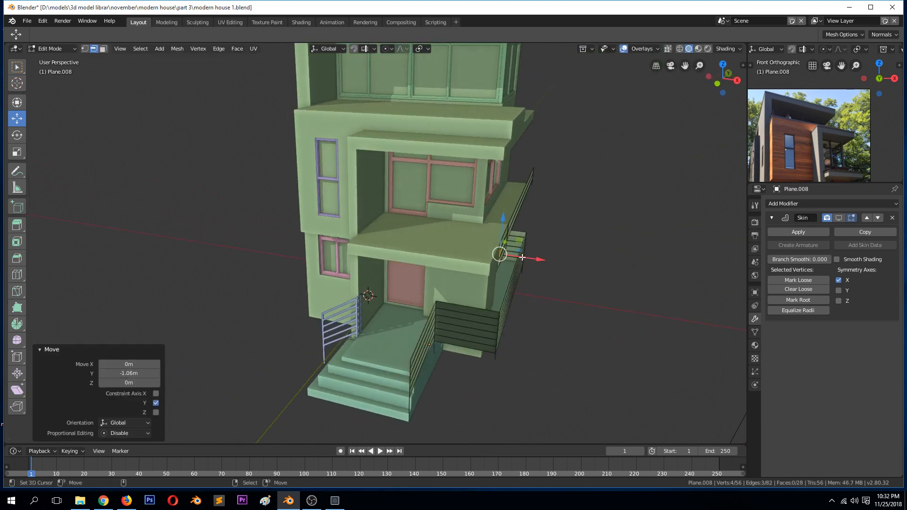
Step: Move the whole balcony railing -0.17 m along X and its front end edges 0.0847 m along Y to sit within the slab
key("ctrl+l")
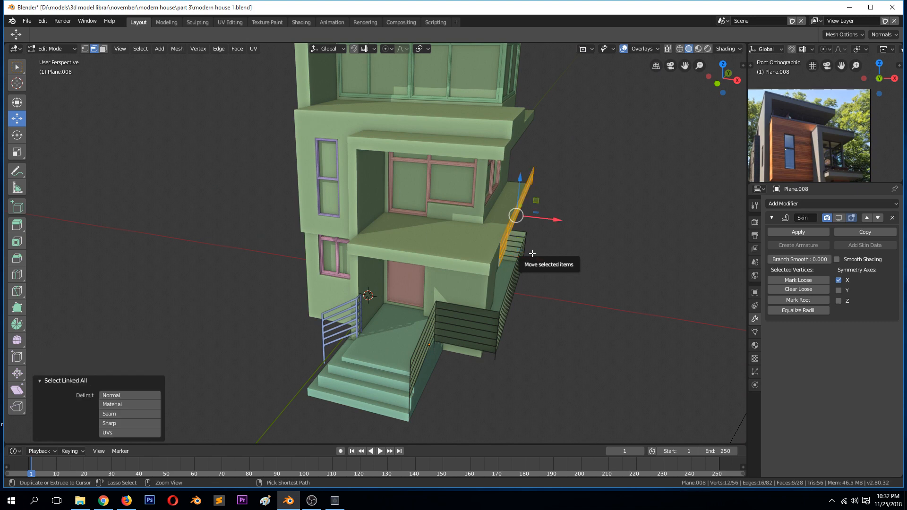
left_click_drag(554, 223, 546, 221)
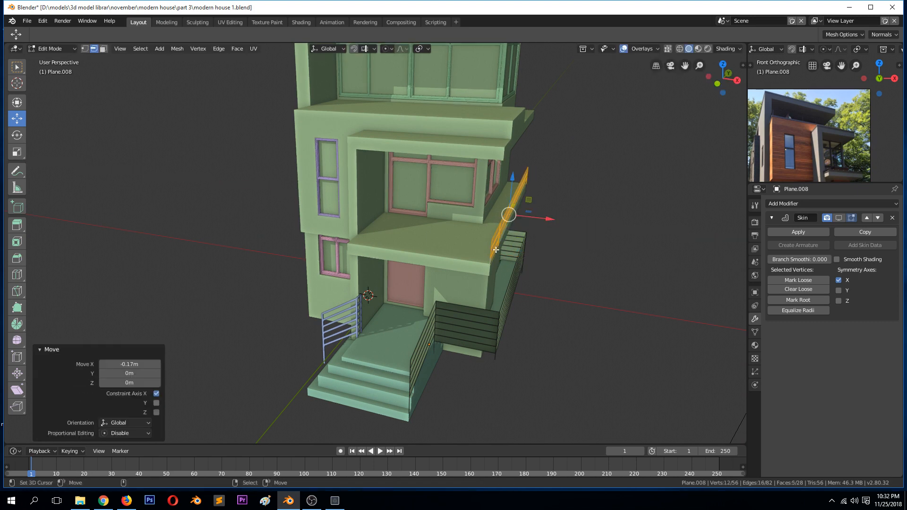
right_click(493, 252, "alt")
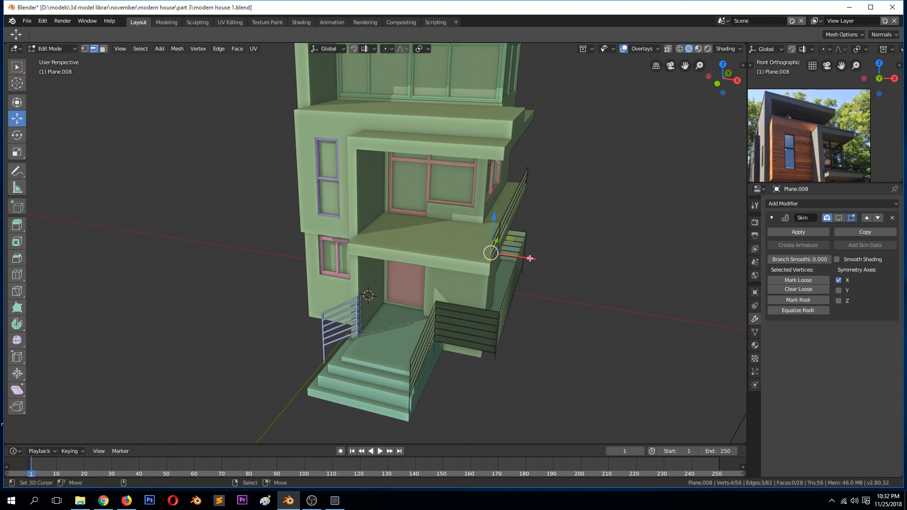
middle_click_drag(530, 259, 493, 255)
left_click_drag(469, 259, 493, 277)
Step: Extrude the balcony railing's front end edges -3.08 m along X across the front of the slab
key("e")
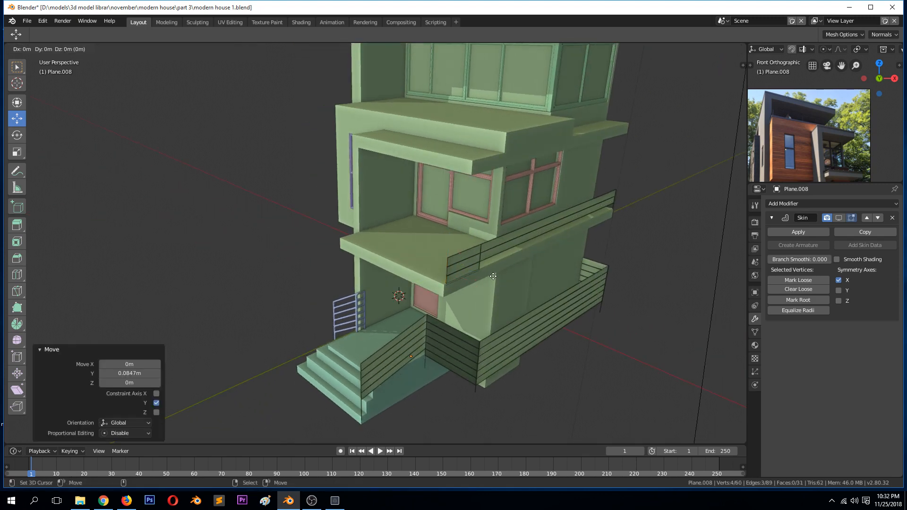
right_click(494, 277)
key("g")
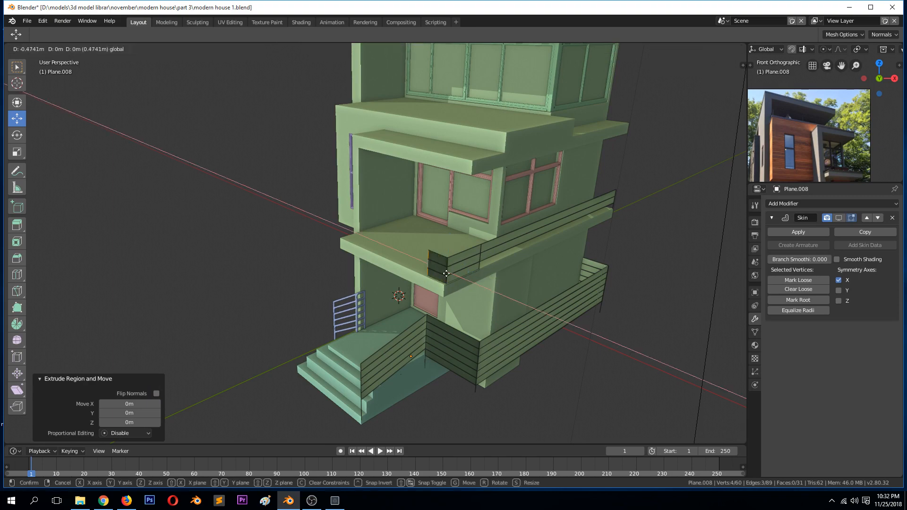
left_click_drag(364, 253, 362, 252)
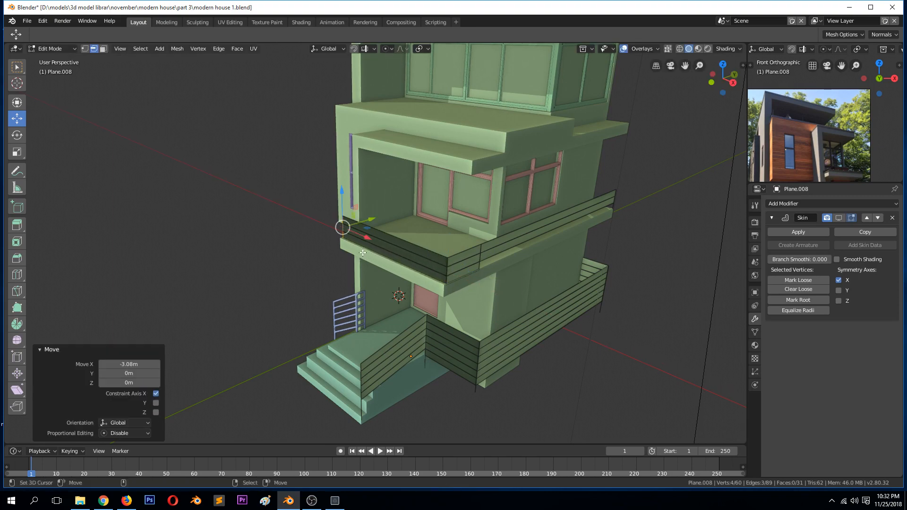
Step: Extrude the railing's far end edges 0.599 m along Y back to the wall and shift that return section 0.0532 m along X
middle_click_drag(370, 252, 518, 255)
scroll(509, 256, "up", 2)
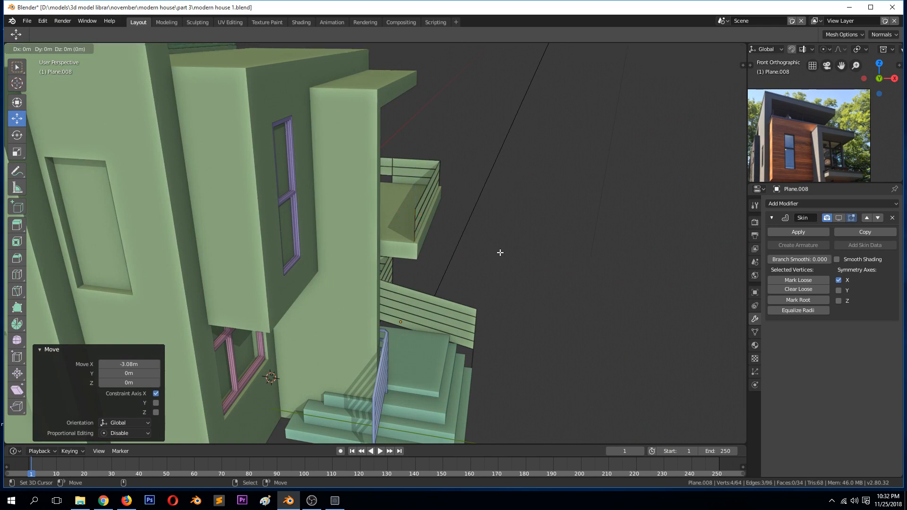
key("e")
key("y")
left_click(350, 227)
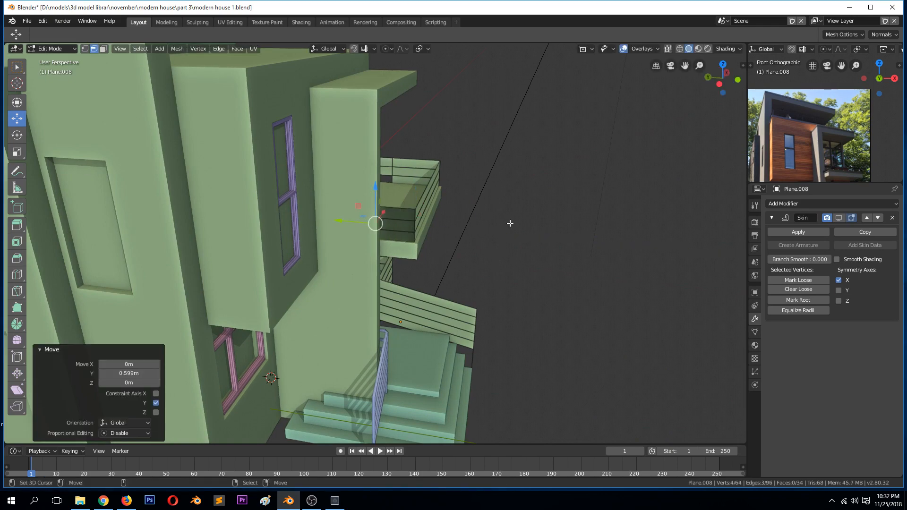
middle_click_drag(510, 222, 474, 212)
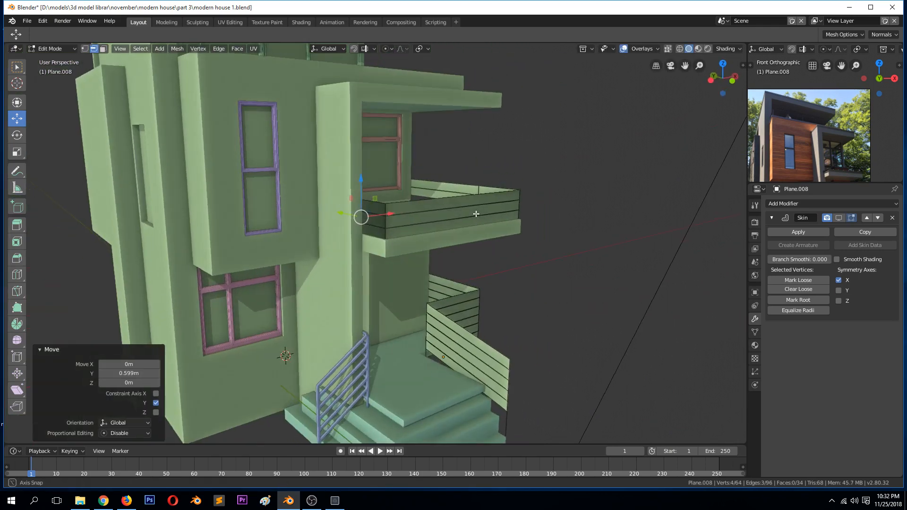
left_click(372, 216)
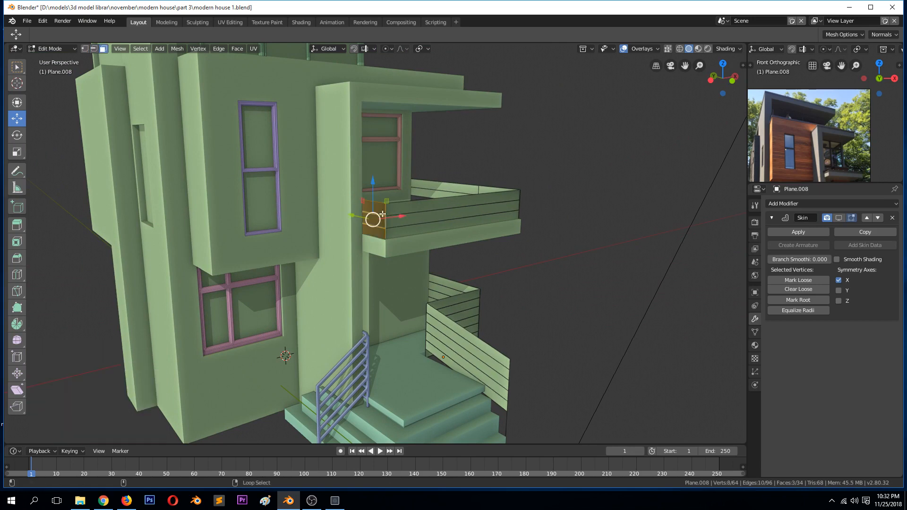
key("g")
left_click(400, 214)
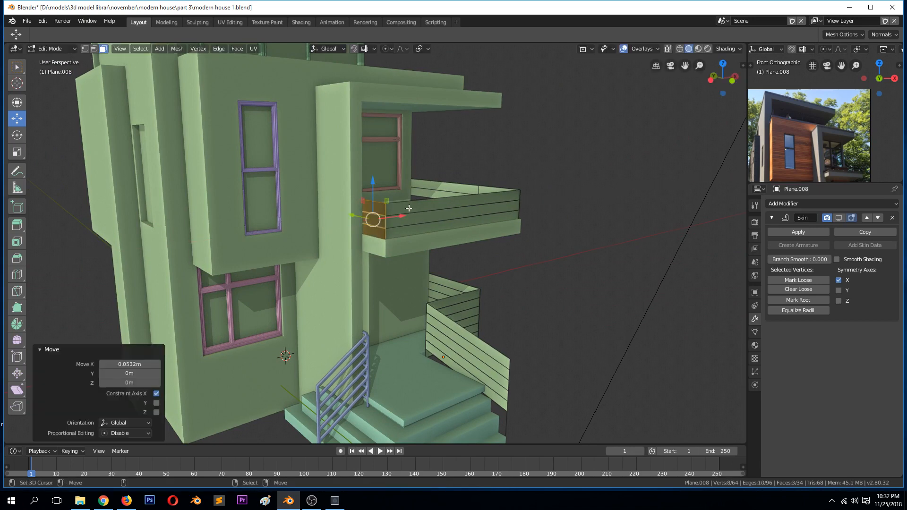
Step: Select the entire connected balcony railing and duplicate it 2.59 m up along Z to the upper terrace
key("ctrl+l")
scroll(410, 210, "down", 4)
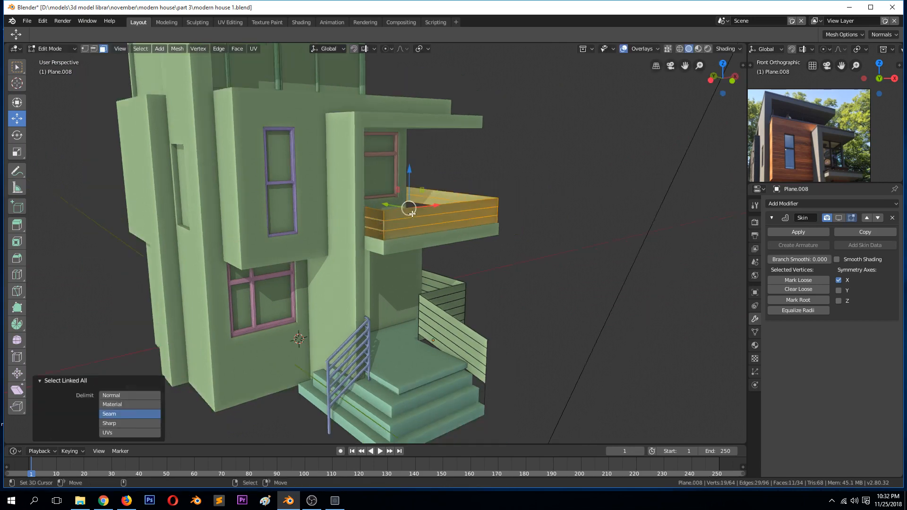
key("shift+d")
key("z")
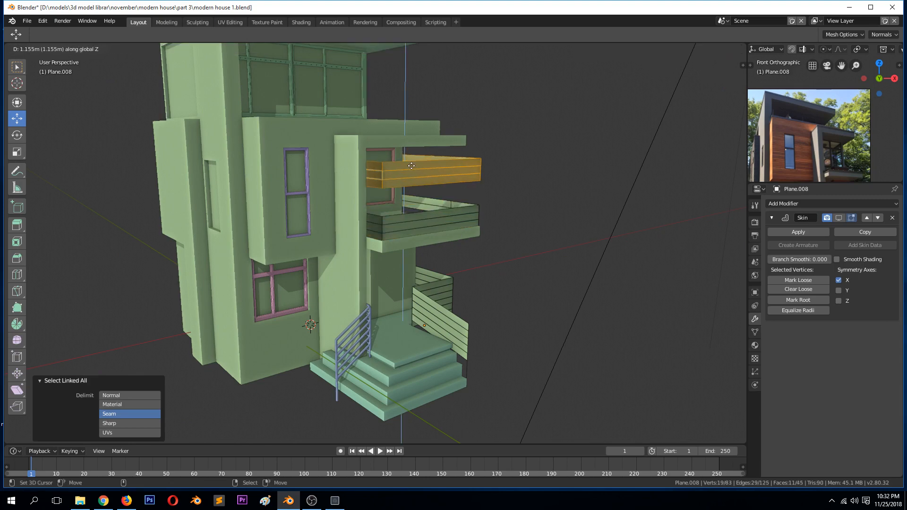
left_click(409, 116)
middle_click_drag(409, 117, 435, 140)
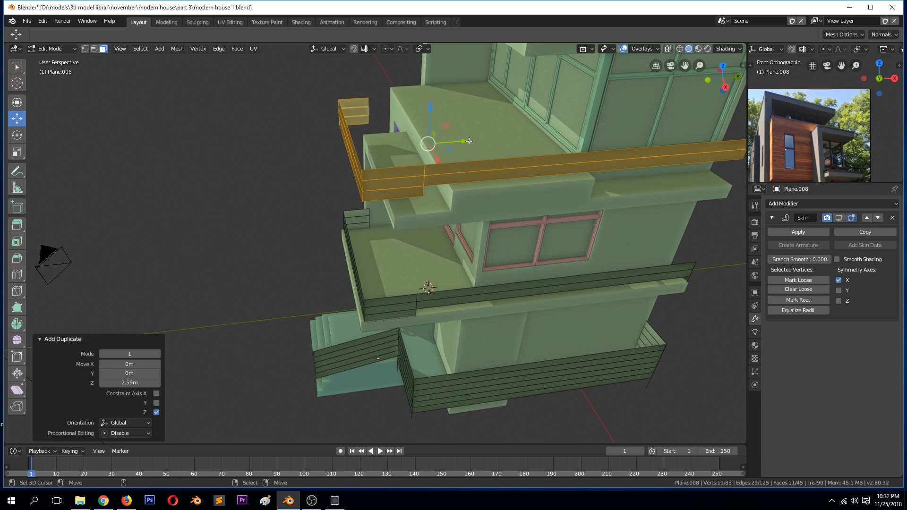
Step: Move the upper railing copy about 1.5 m along Y and -0.0796 m along X to fit the terrace's front corner
key("g")
key("y")
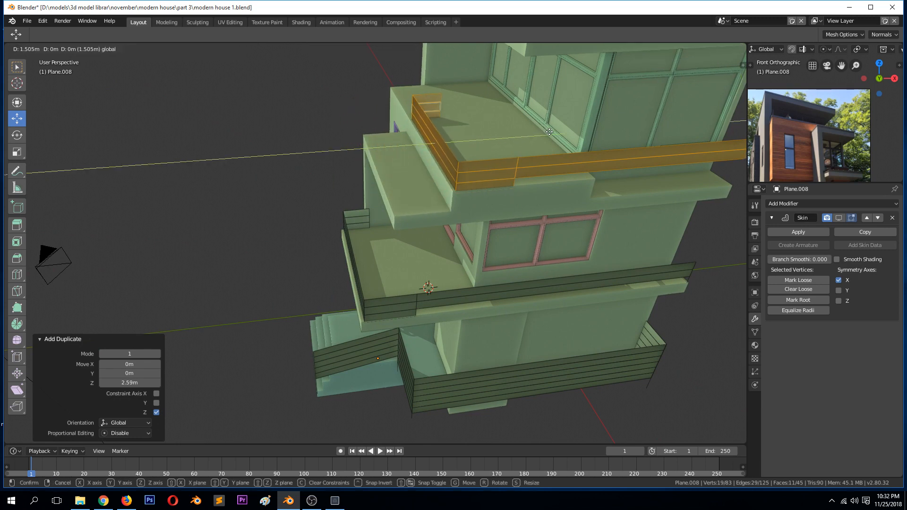
left_click(552, 133)
middle_click_drag(552, 132, 558, 137)
left_click_drag(543, 133, 541, 130)
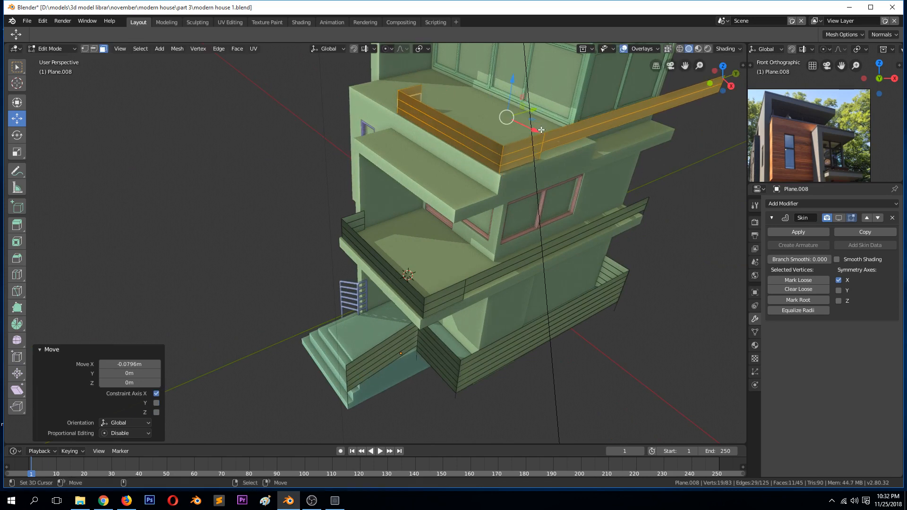
Step: Move the upper railing's end return section -1.99 m along X to the terrace's far edge, and nudge it back 0.0406 m
right_click(418, 94, "alt")
middle_click_drag(418, 94, 461, 96)
left_click_drag(416, 101, 318, 92)
middle_click_drag(317, 91, 389, 95)
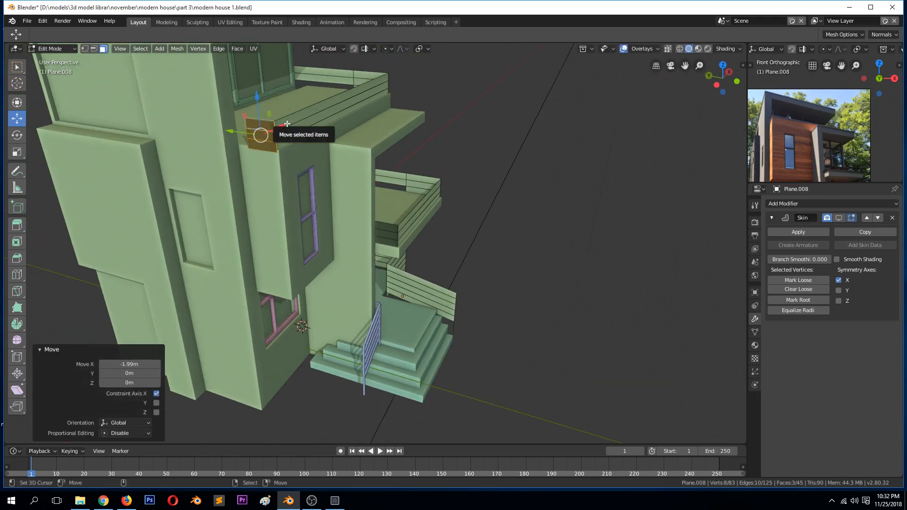
left_click_drag(276, 129, 263, 134)
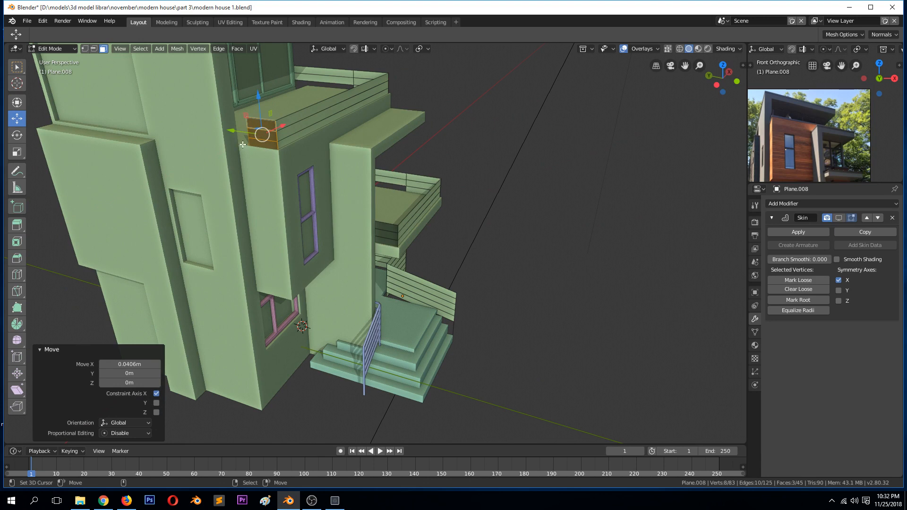
Step: Select the end edges of the upper railing's return section and move them along Y to meet the wall
key("2")
right_click(241, 138, "alt")
right_click(245, 120)
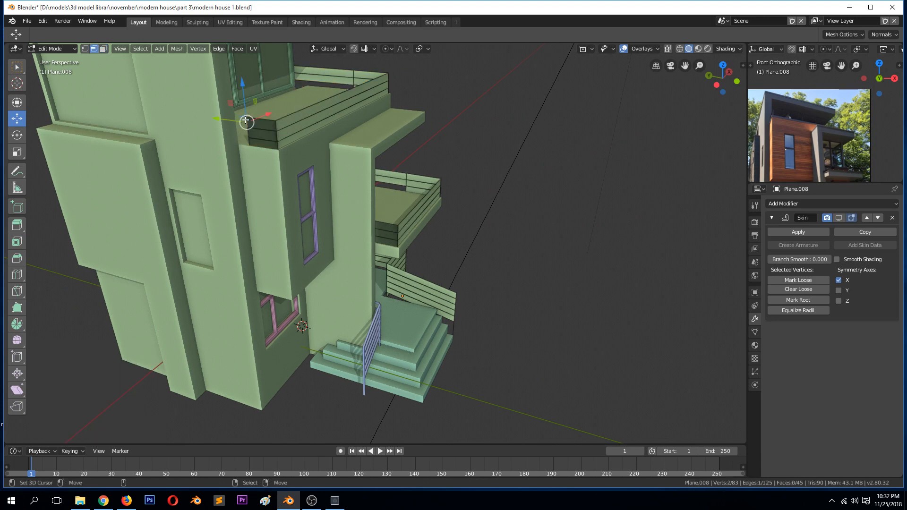
right_click(246, 130, "ctrl")
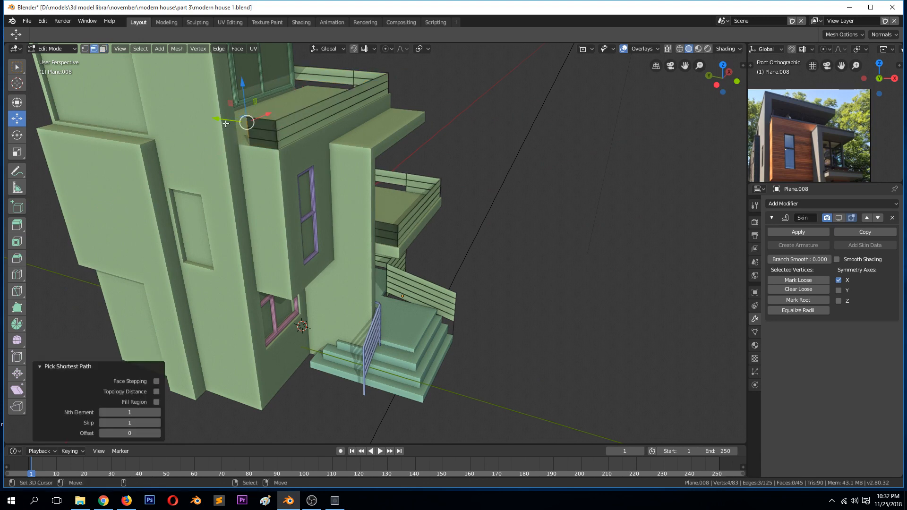
left_click_drag(222, 120, 210, 119)
Step: Return to Object Mode with nothing selected and turn the Skin modifier's viewport display back on to check the new railings
key("Tab")
key("alt+a")
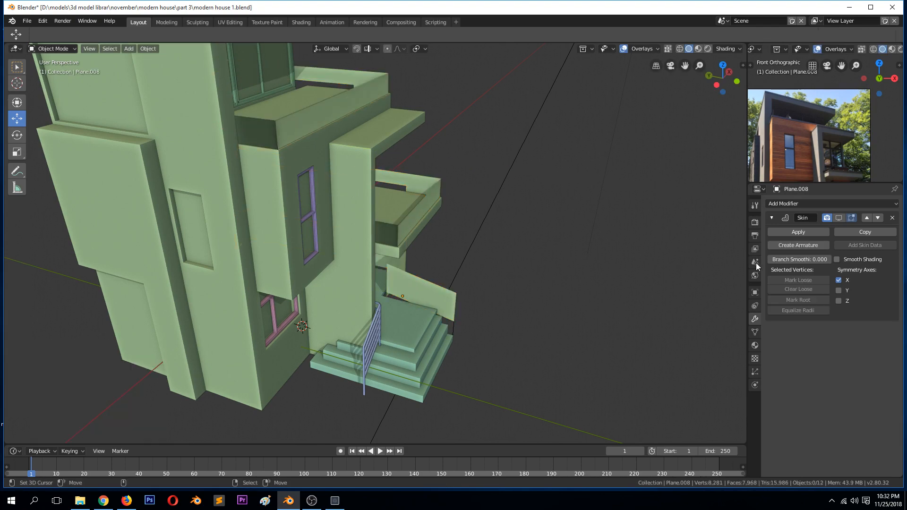
left_click(843, 220)
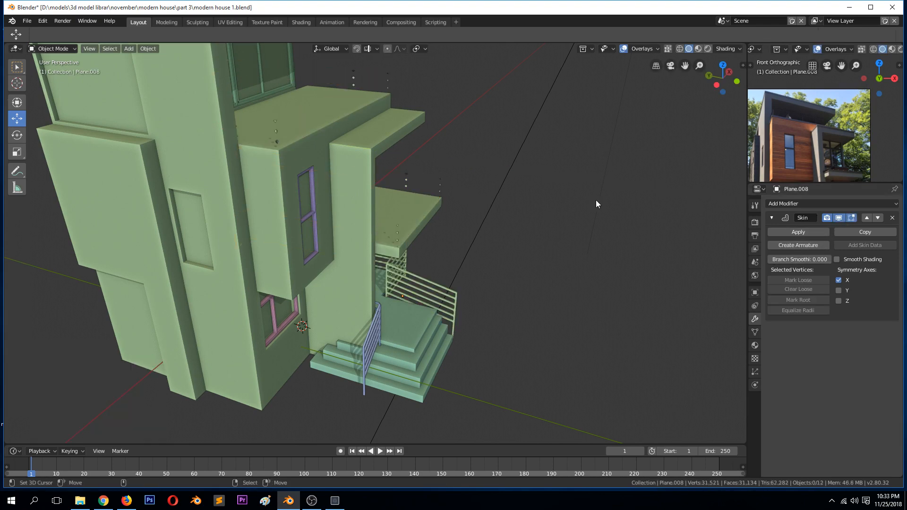
middle_click_drag(520, 213, 326, 203)
key("Tab")
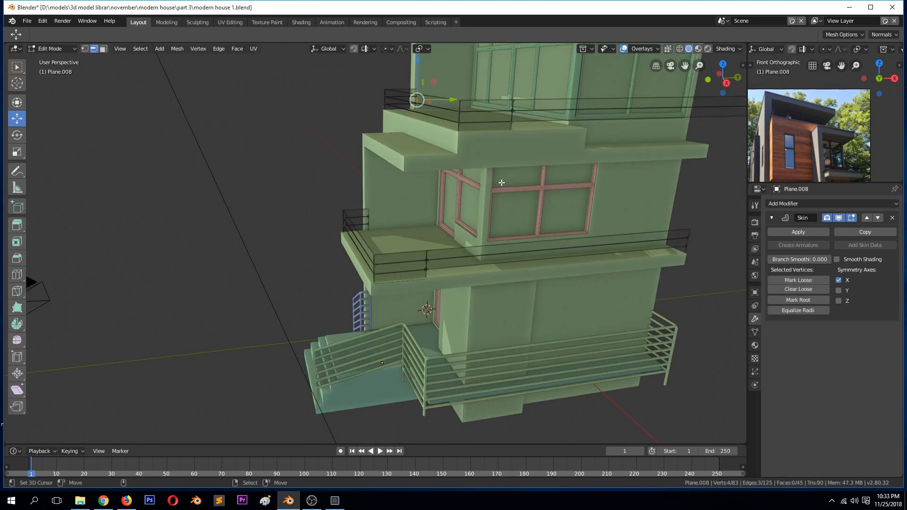
key("Tab")
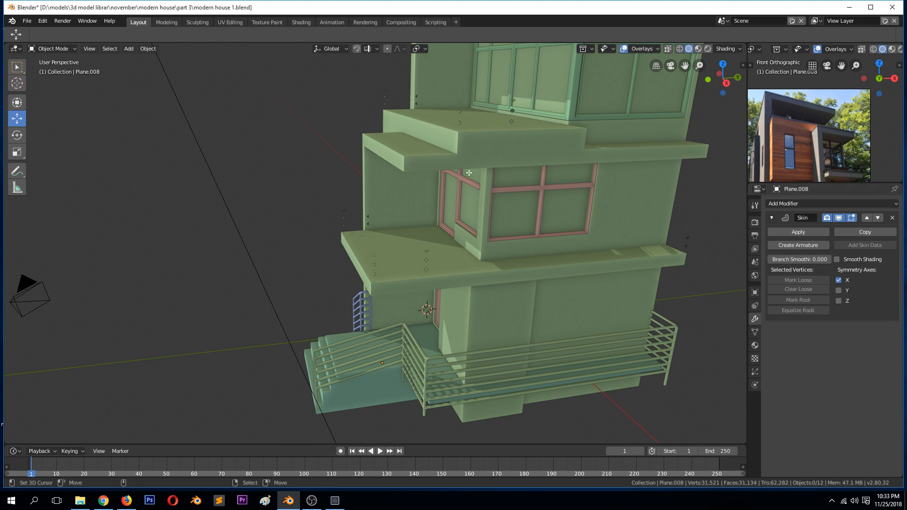
Step: Replace the railings' existing Skin modifier with a newly added Skin modifier and inspect the thick skin around the house
key("Tab")
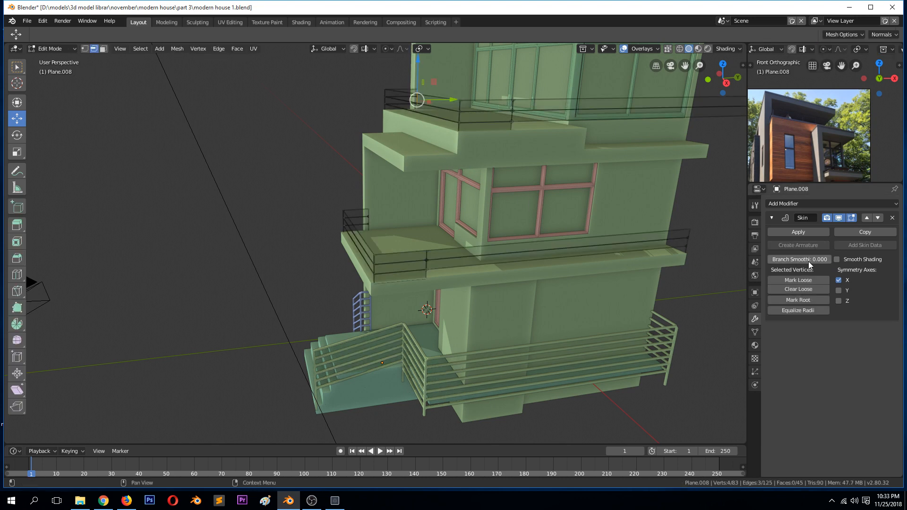
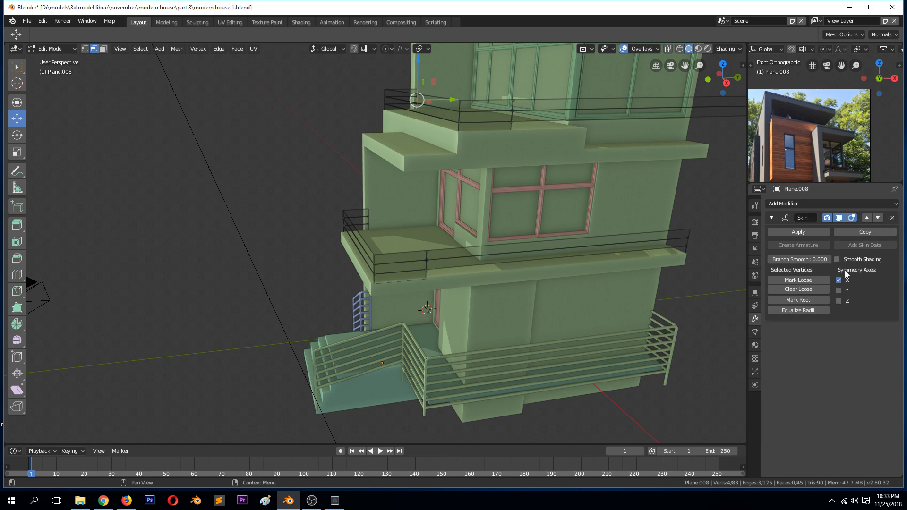
left_click(893, 218)
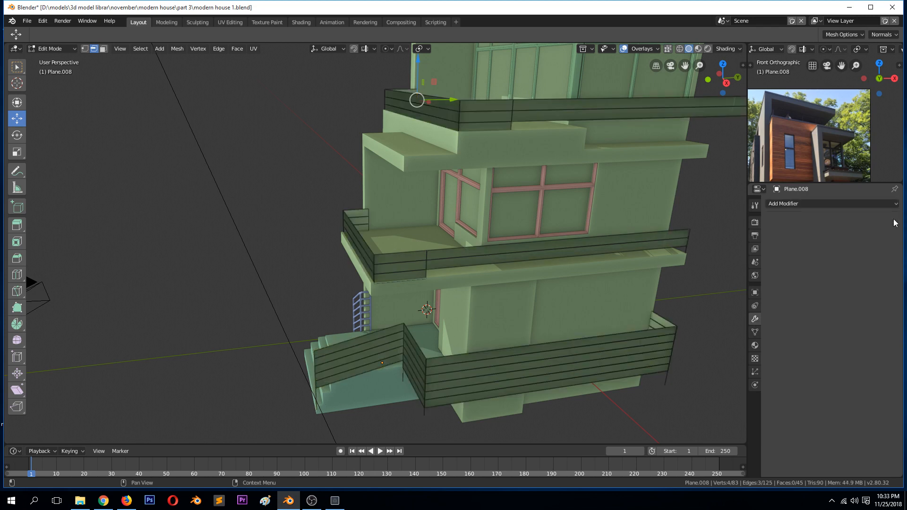
left_click(827, 203)
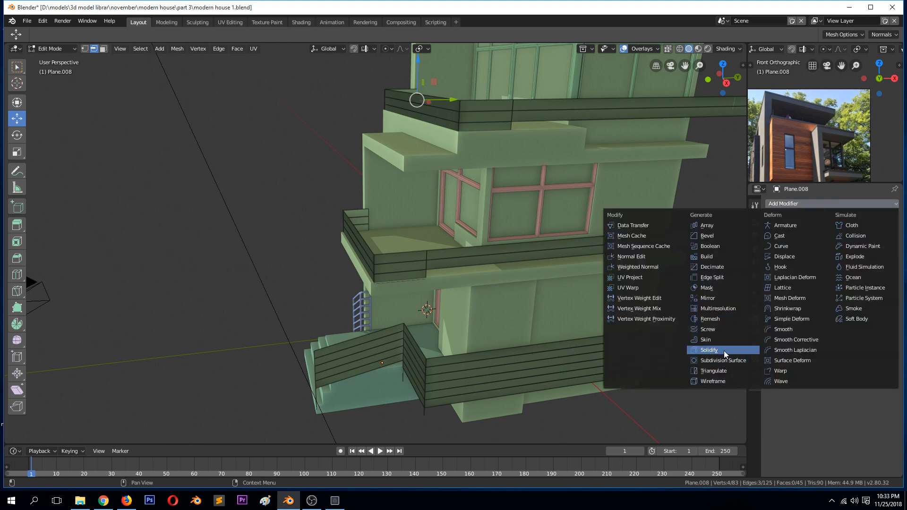
left_click(724, 338)
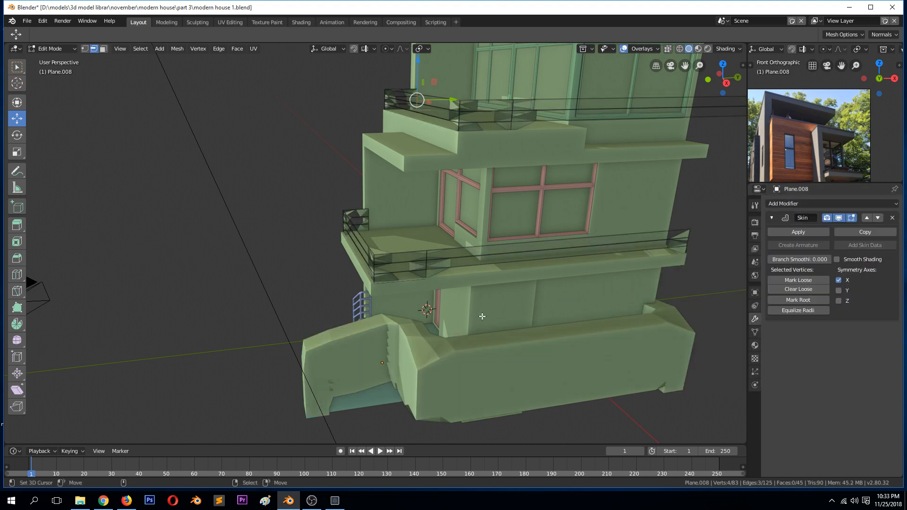
middle_click_drag(394, 253, 546, 258)
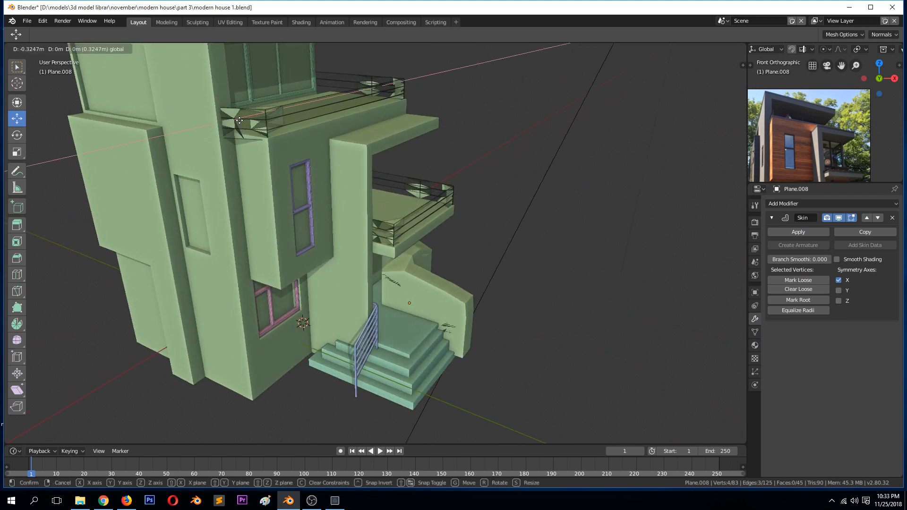
middle_click_drag(394, 175, 255, 195)
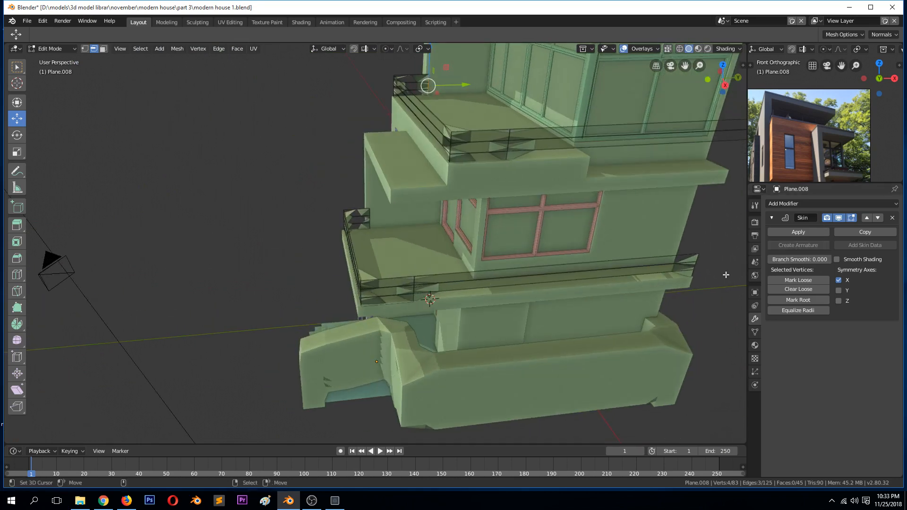
middle_click_drag(548, 274, 616, 260)
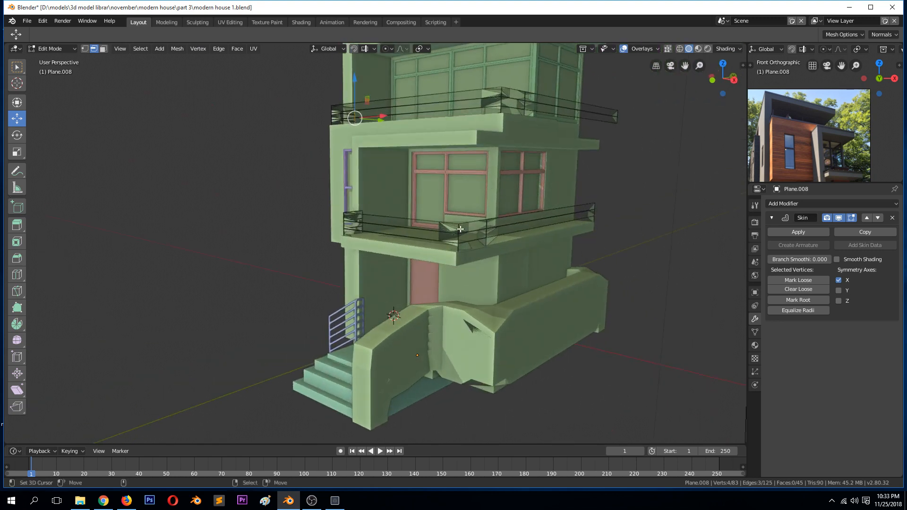
middle_click_drag(436, 193, 490, 300)
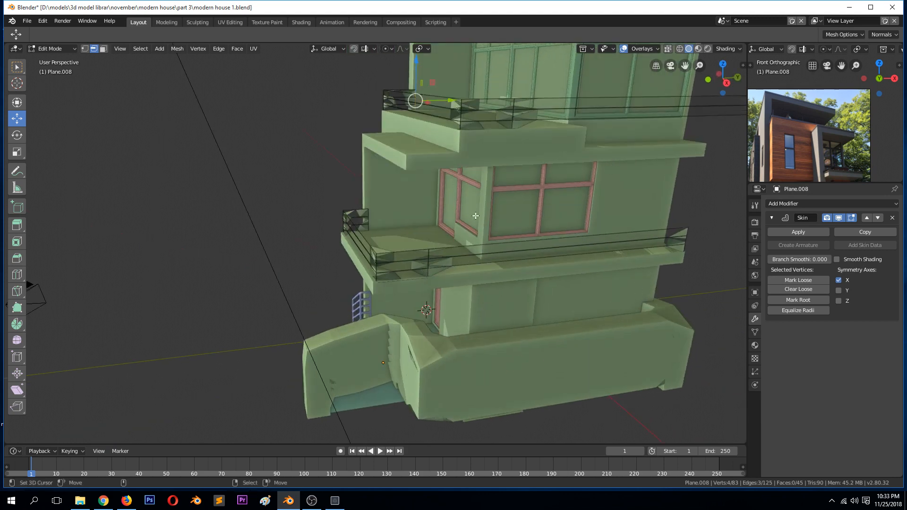
Step: Select the whole linked first-floor balcony railing in face mode and separate it into its own object
key("3")
left_click(403, 265)
key("ctrl+l")
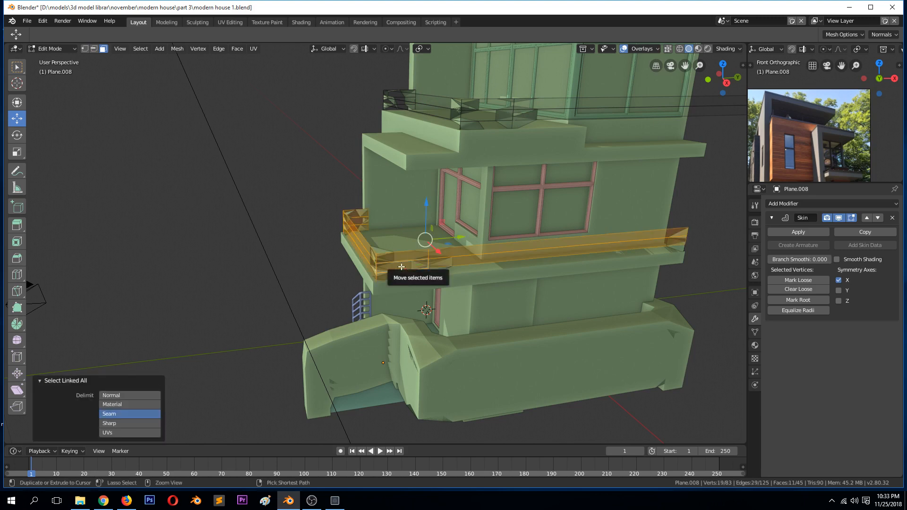
key("p")
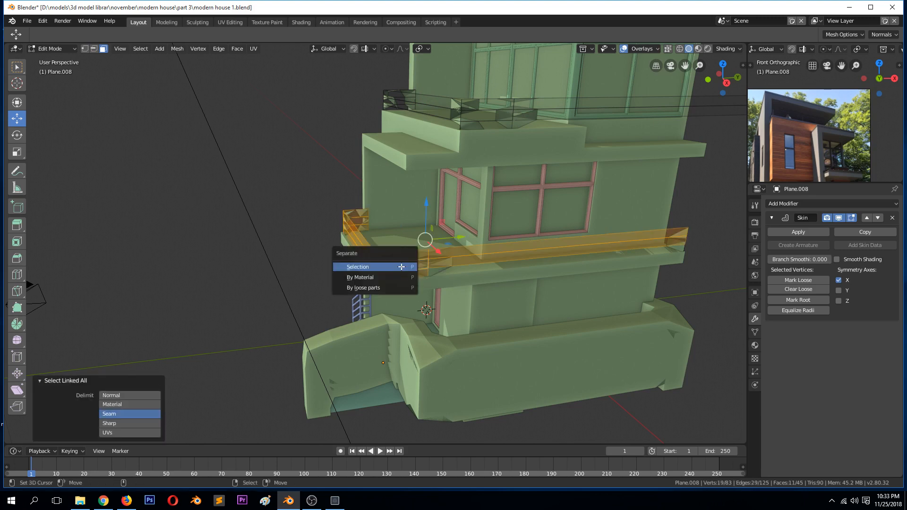
left_click(401, 266)
key("Tab")
left_click(460, 111)
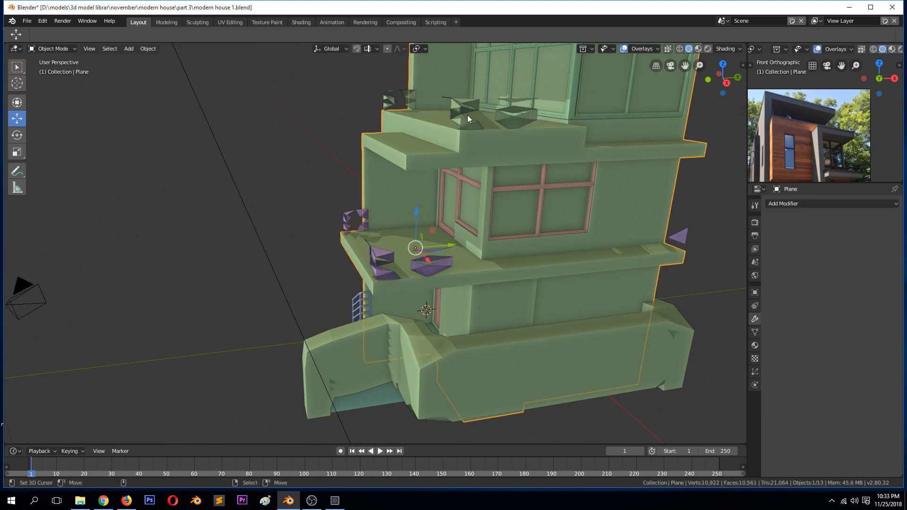
Step: Try to separate the upper terrace railing from the ground-floor railing while all of the mesh is selected
left_click(462, 116)
key("Tab")
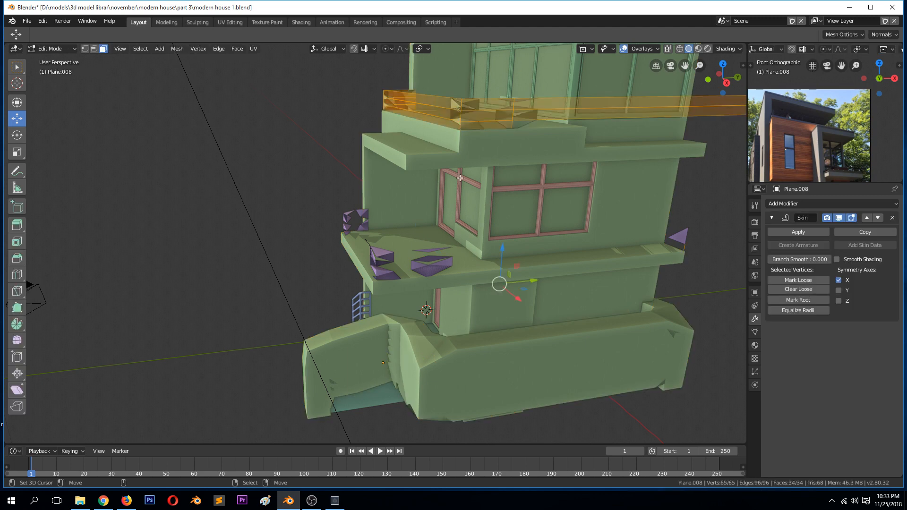
key("p")
left_click(460, 177)
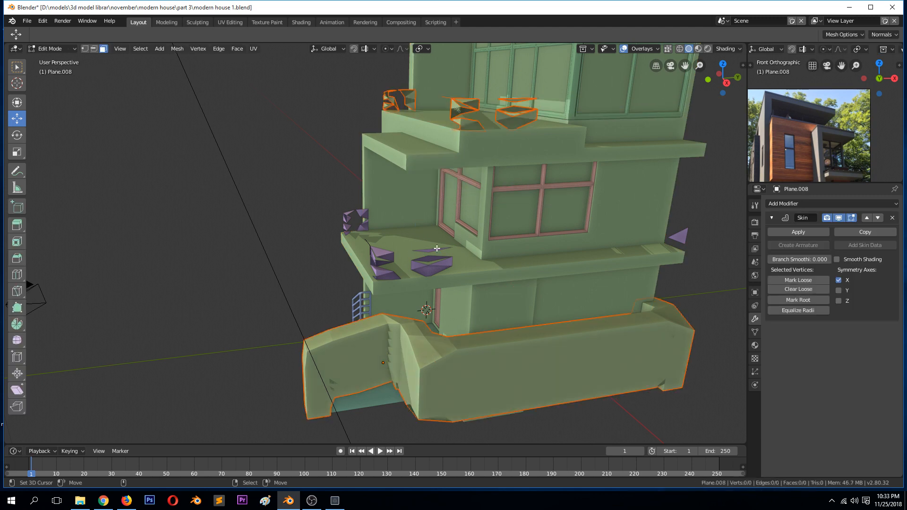
key("Tab")
left_click(435, 344)
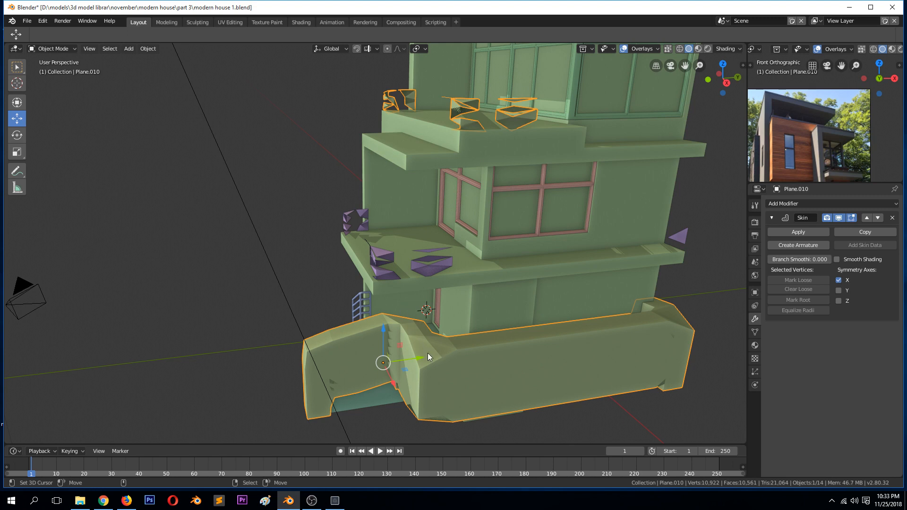
key("Tab")
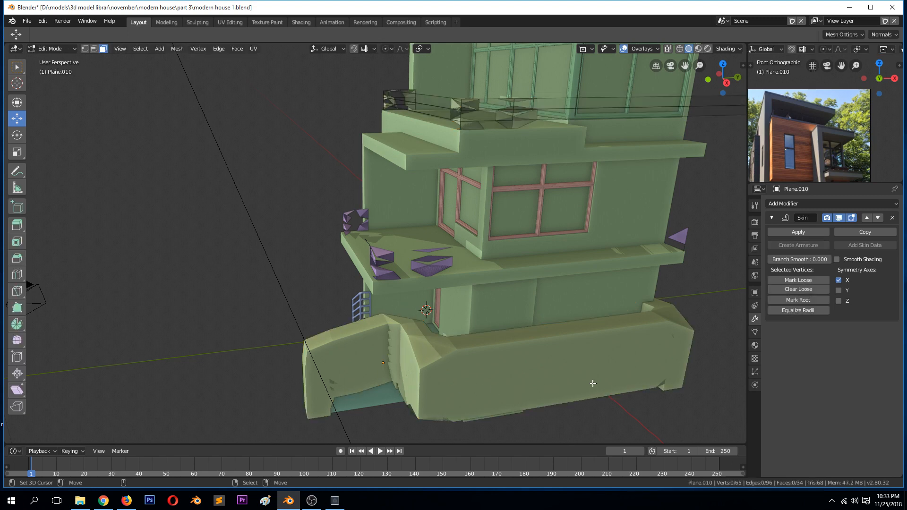
key("a")
key("Tab")
right_click(611, 381)
right_click(680, 371)
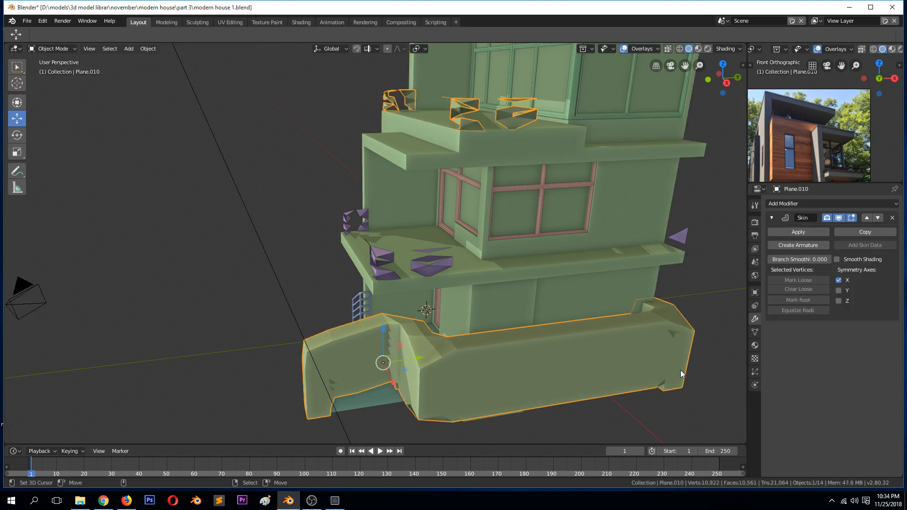
key("Tab")
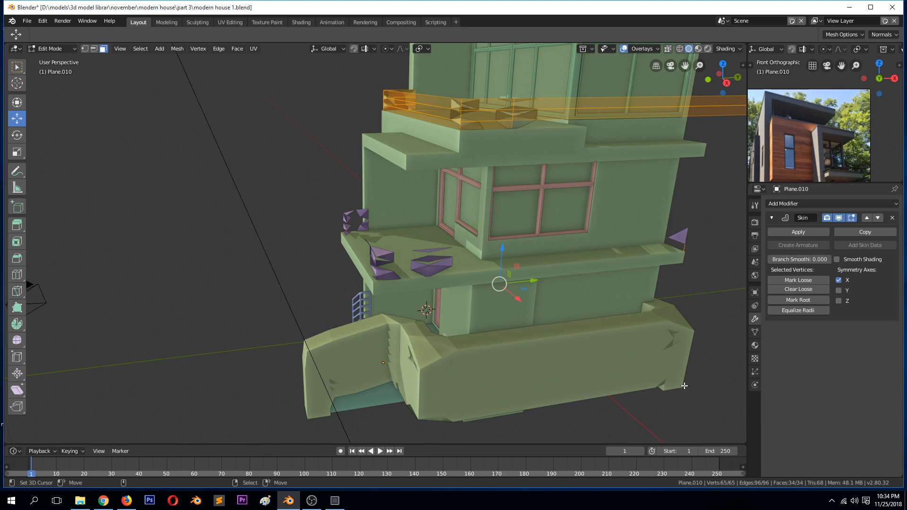
key("Tab")
Step: Hide the Skin modifier in the viewport, select the linked upper terrace railing and separate it into its own object
left_click(839, 218)
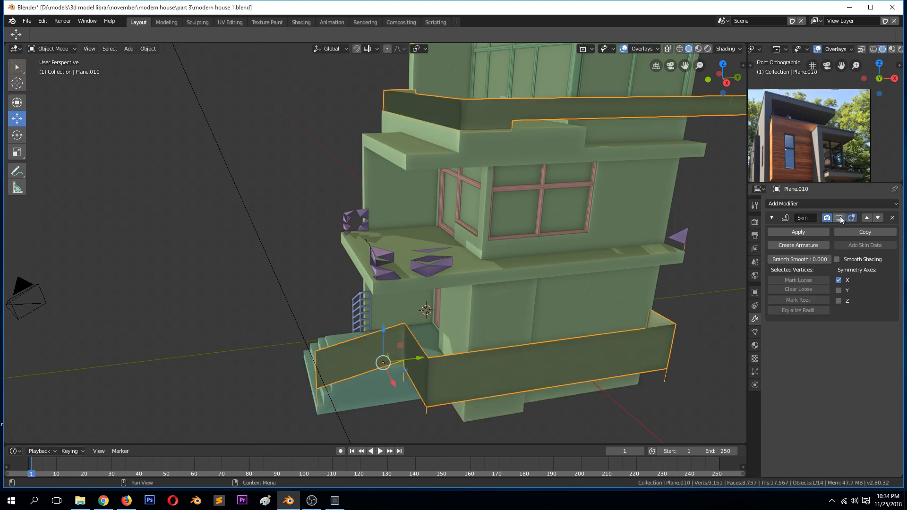
key("Tab")
scroll(515, 137, "down", 3)
key("alt+a")
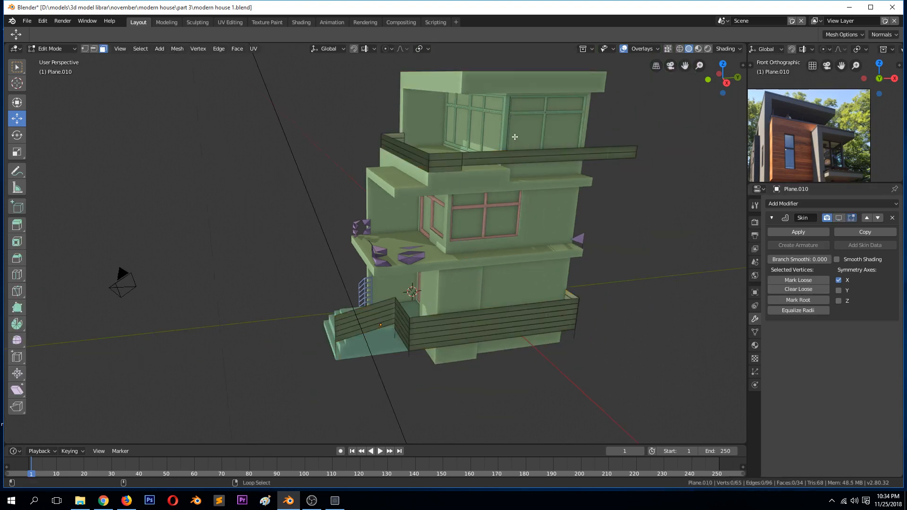
left_click(428, 158)
key("ctrl+l")
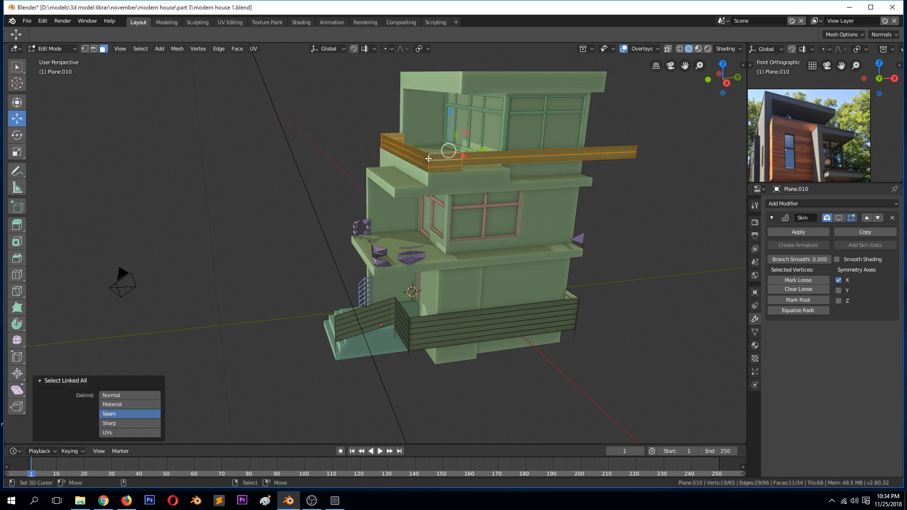
key("p")
left_click(428, 158)
key("Tab")
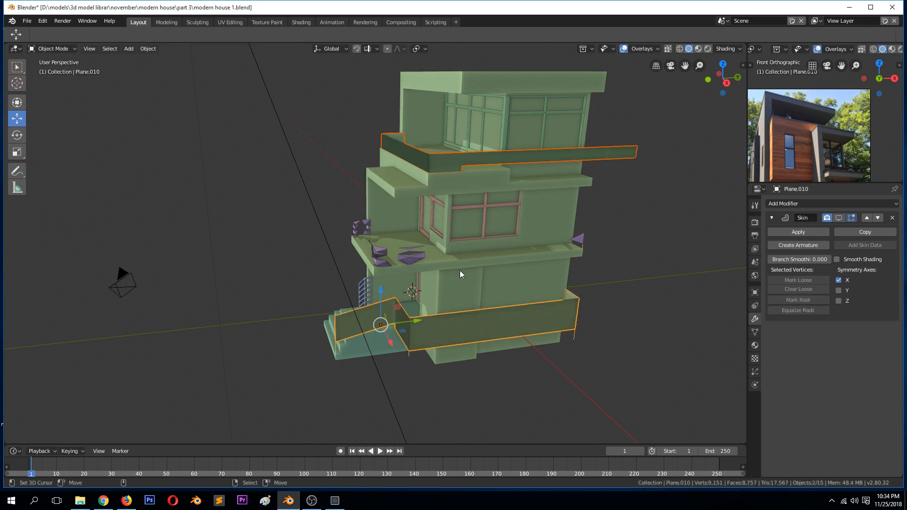
left_click(526, 319)
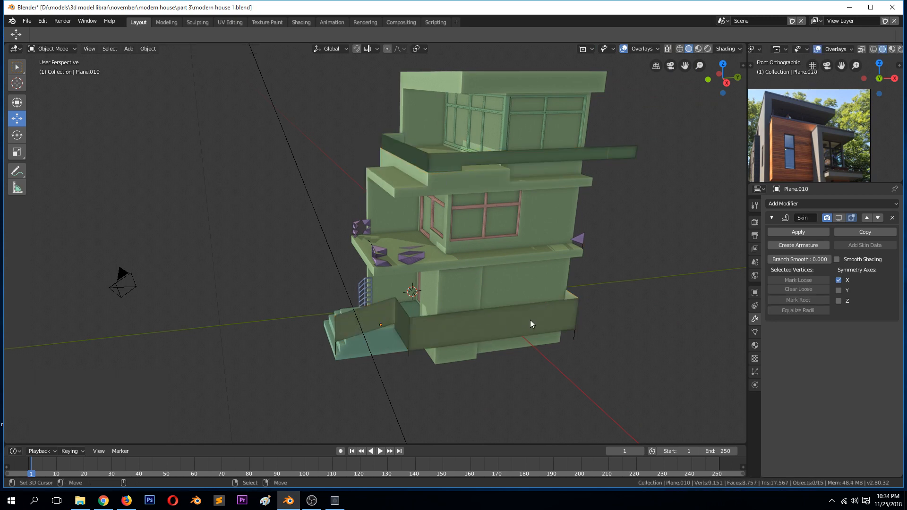
Step: Show the ground-floor railing's Skin modifier again and resize the skin of all its vertices by 0.098, then slightly thinner
left_click(839, 218)
key("Tab")
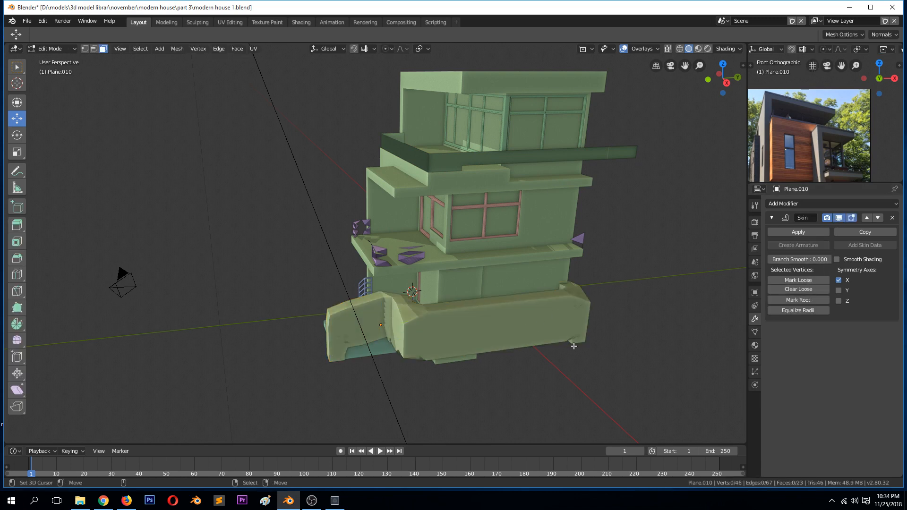
key("ctrl+a")
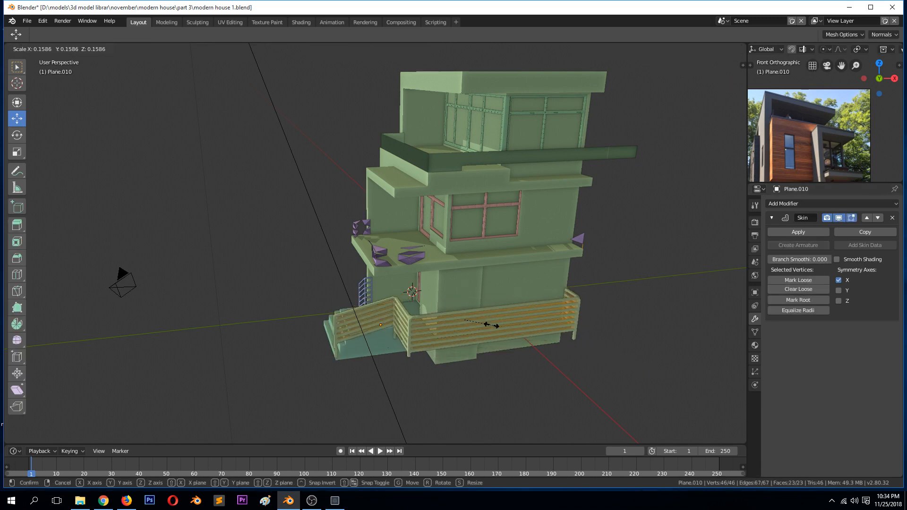
left_click(660, 377)
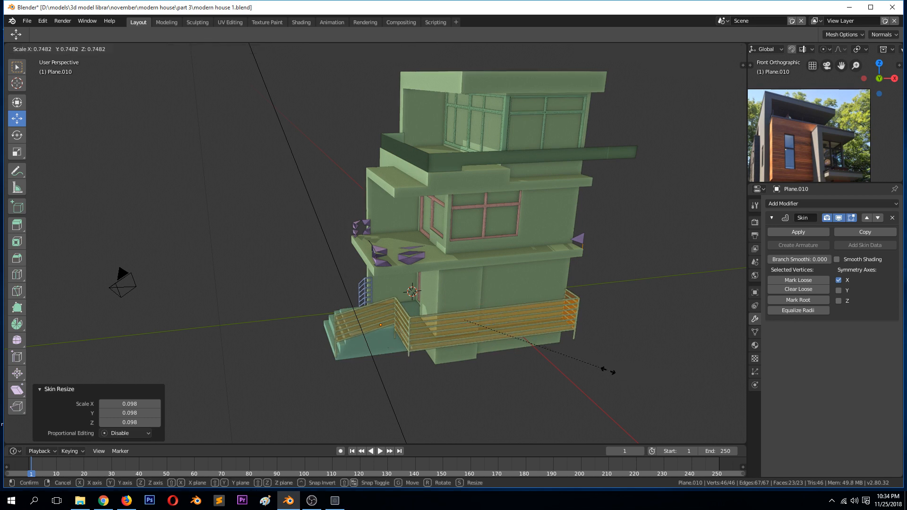
key("Tab")
left_click(608, 332)
Step: Mark the front lower corner vertex of the first-floor balcony railing as the Skin modifier's root
middle_click_drag(608, 332, 463, 217)
left_click(379, 244)
left_click(381, 243)
key("Tab")
scroll(404, 238, "up", 4)
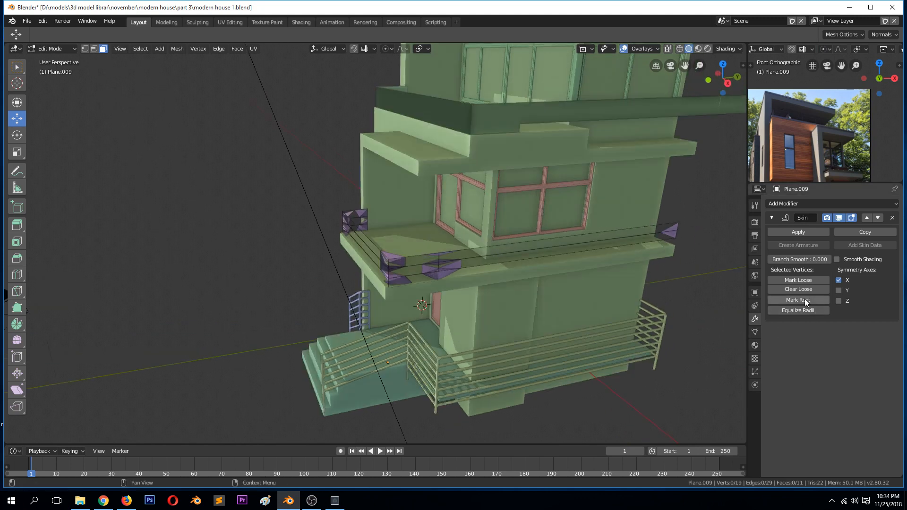
key("1")
left_click(388, 289)
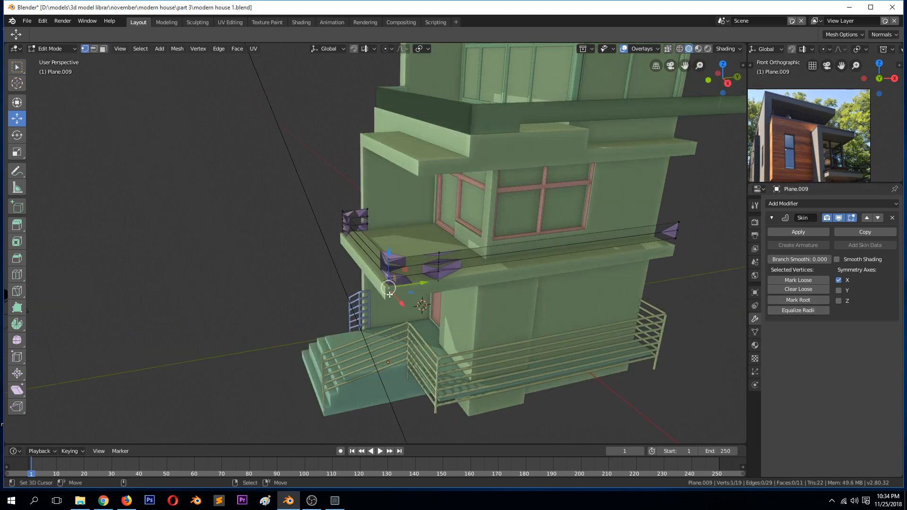
left_click(813, 301)
Step: Resize the skin of the whole first-floor balcony railing by 0.166, shrink it once more into thin bars, and save the file
key("a")
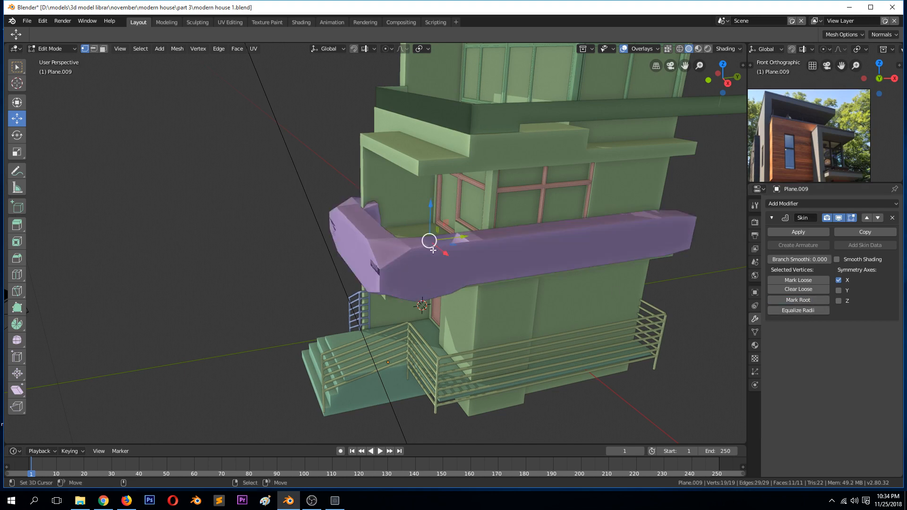
key("ctrl+a")
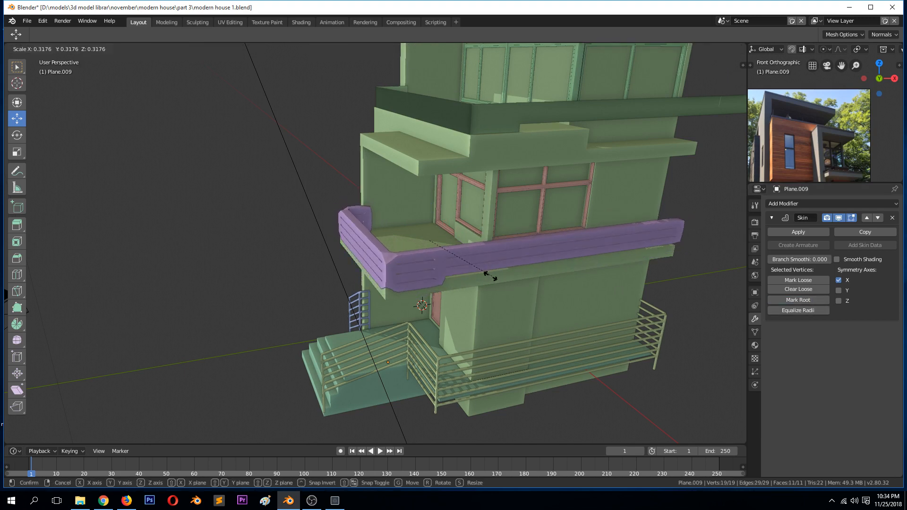
left_click(487, 274)
key("ctrl+a")
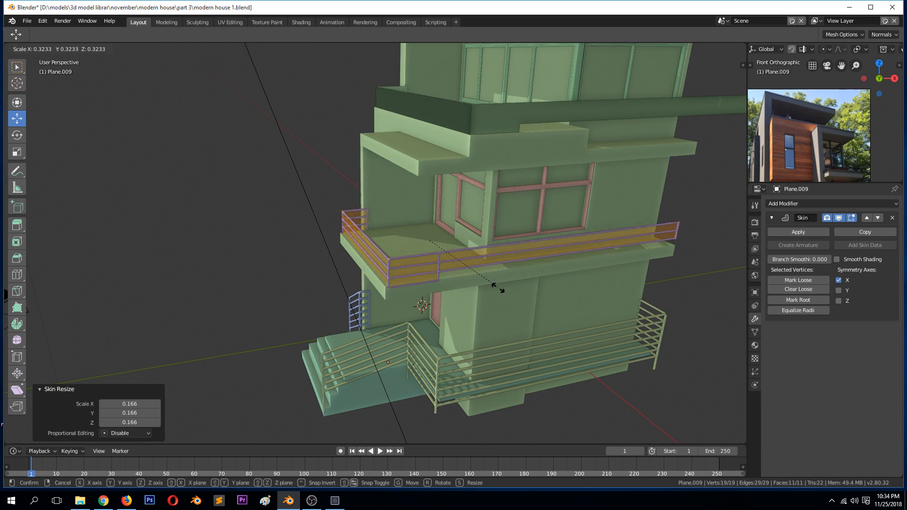
left_click(484, 279)
key("Tab")
key("alt+a")
scroll(558, 324, "down", 2)
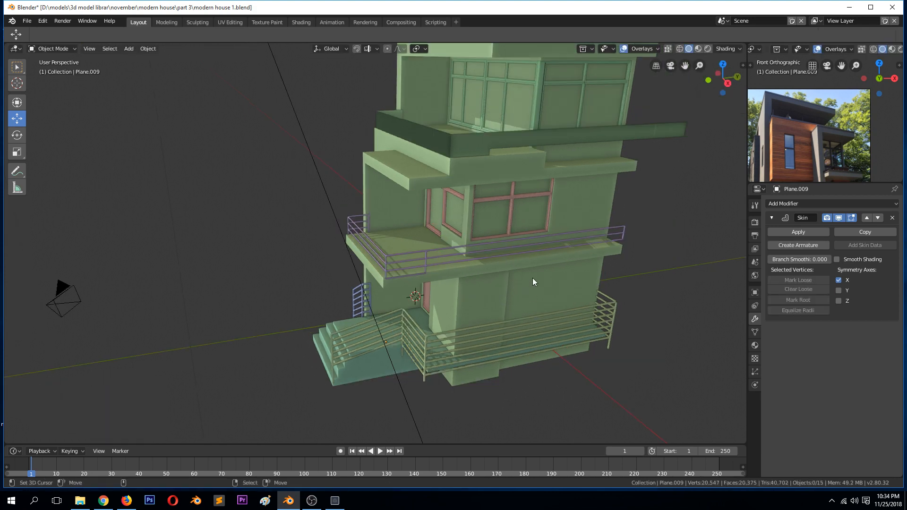
key("ctrl+s")
Step: Inspect the first-floor balcony railing and check the vertex at its far end in Edit Mode
middle_click_drag(546, 257, 384, 236)
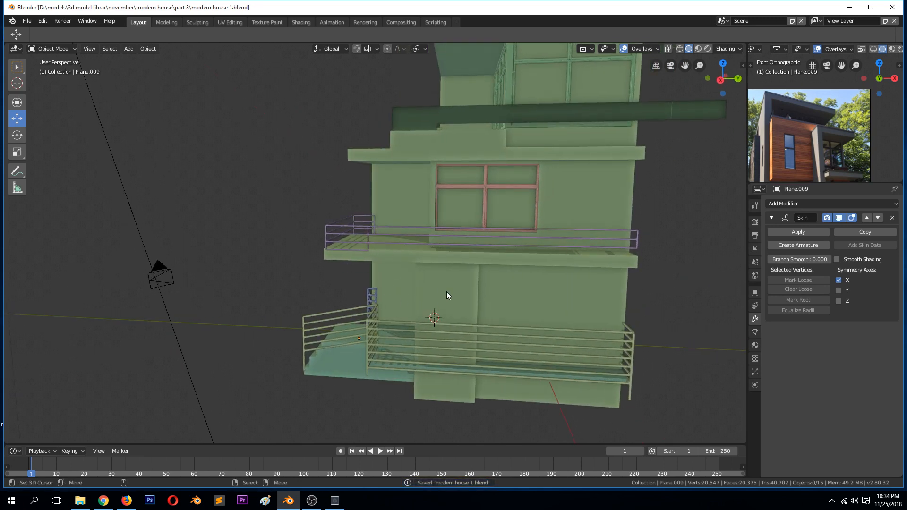
middle_click_drag(446, 292, 584, 348)
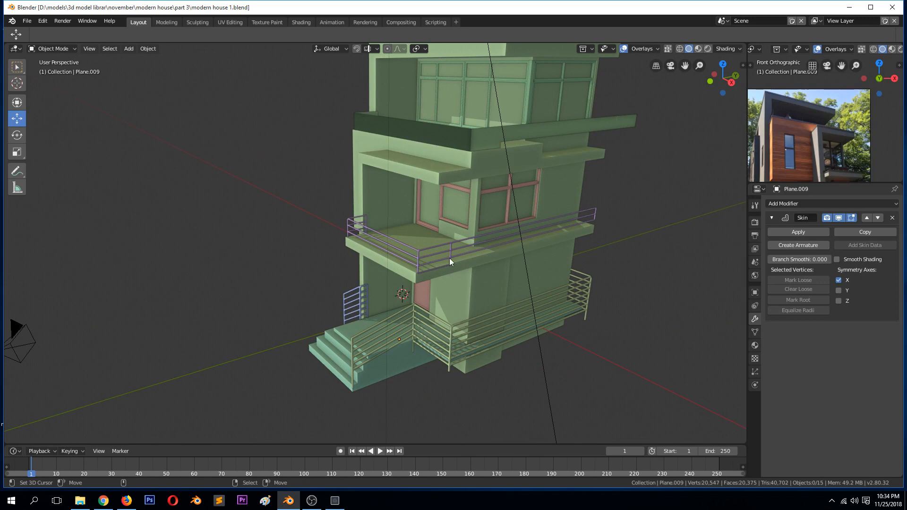
middle_click_drag(554, 276, 551, 251)
key("Tab")
left_click(636, 219)
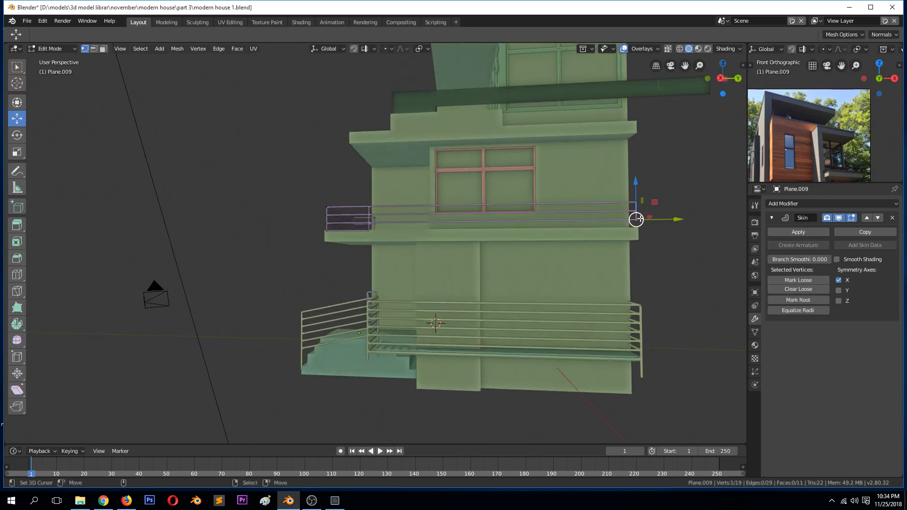
key("Tab")
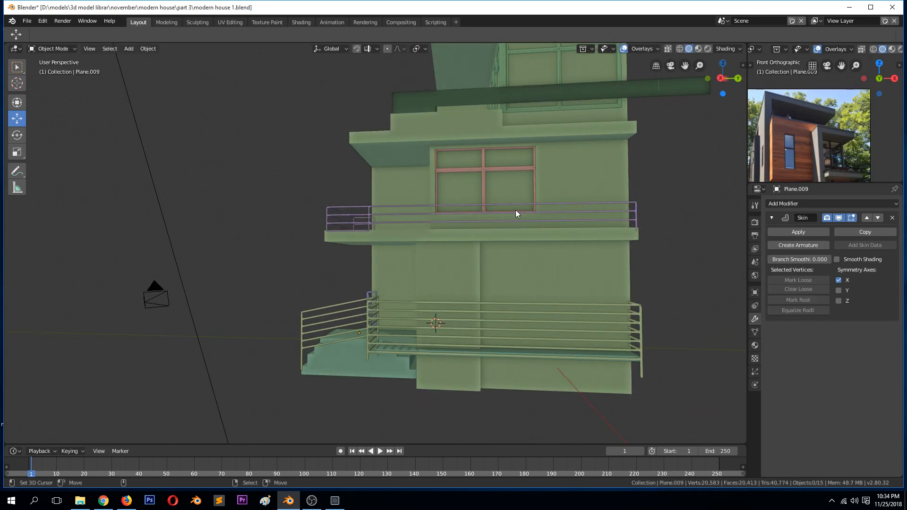
middle_click_drag(515, 209, 622, 255)
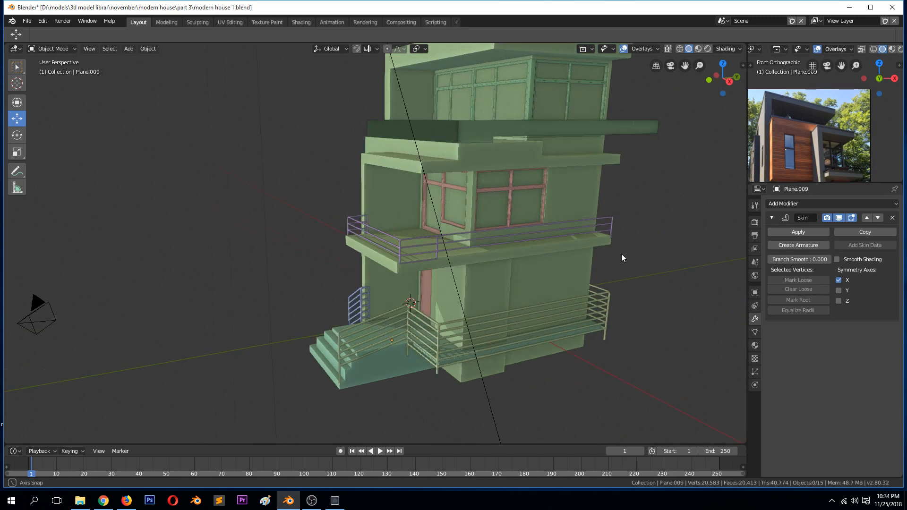
Step: Show the upper terrace railing's Skin modifier in the viewport and mark its far end vertex as the root
left_click(463, 129)
middle_click_drag(463, 163, 492, 161)
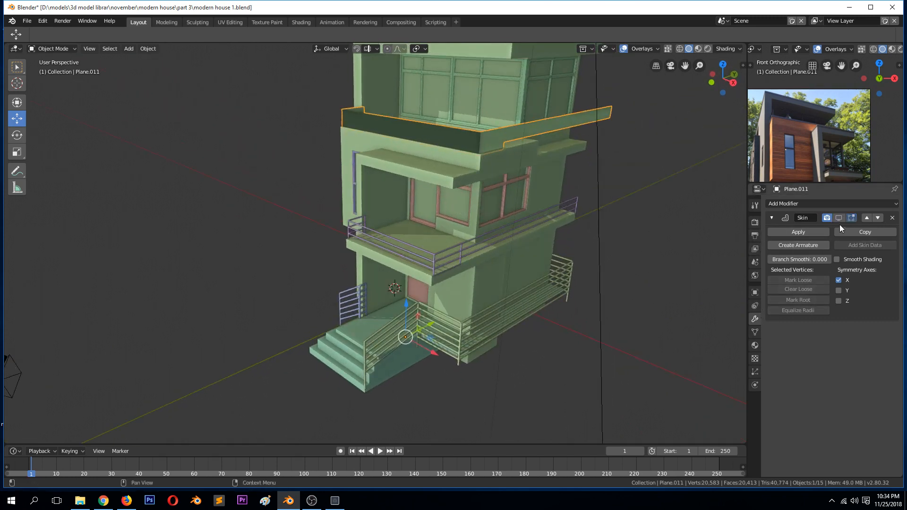
key("Tab")
left_click(609, 122)
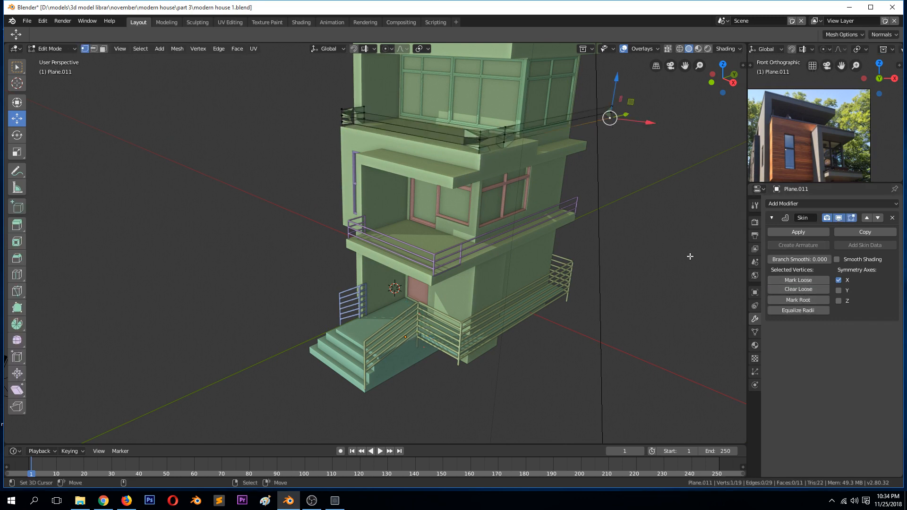
left_click(810, 300)
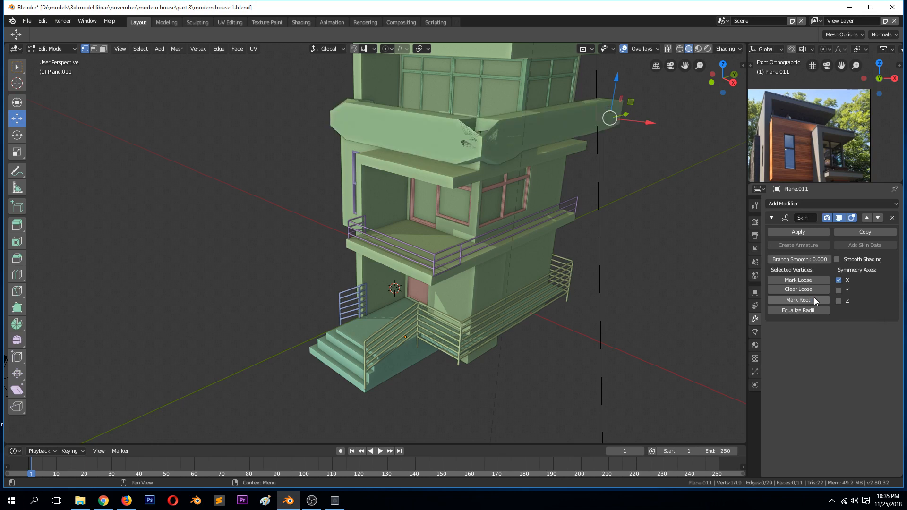
Step: Resize the skin of all the upper terrace railing's vertices by 0.205 and again by 0.378
key("a")
key("ctrl+a")
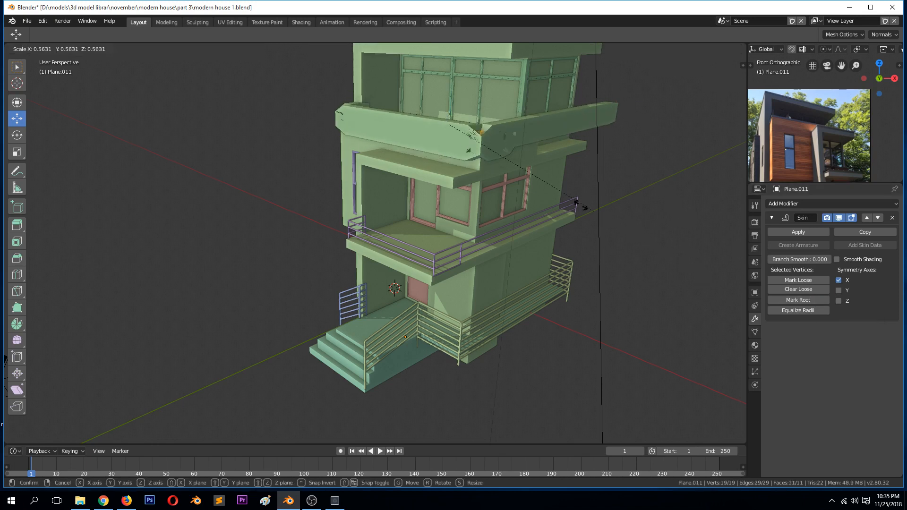
left_click(742, 296)
key("ctrl+a")
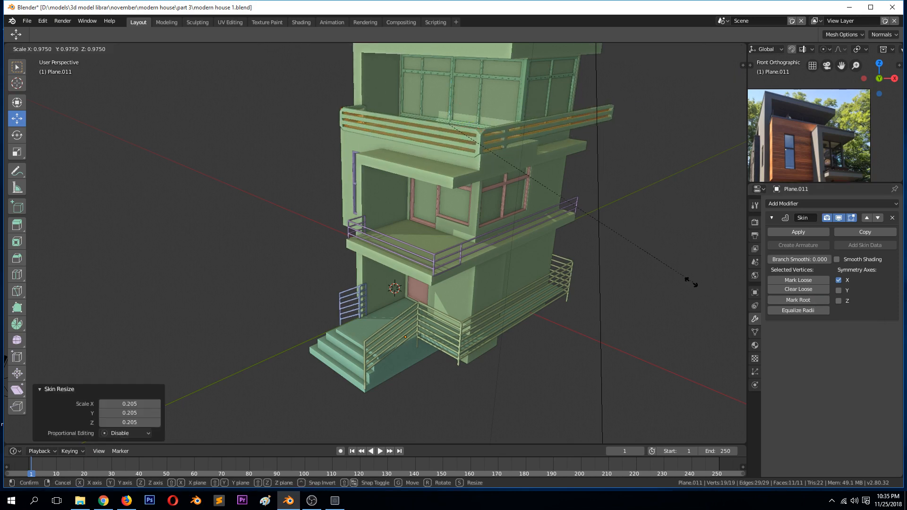
left_click(540, 191)
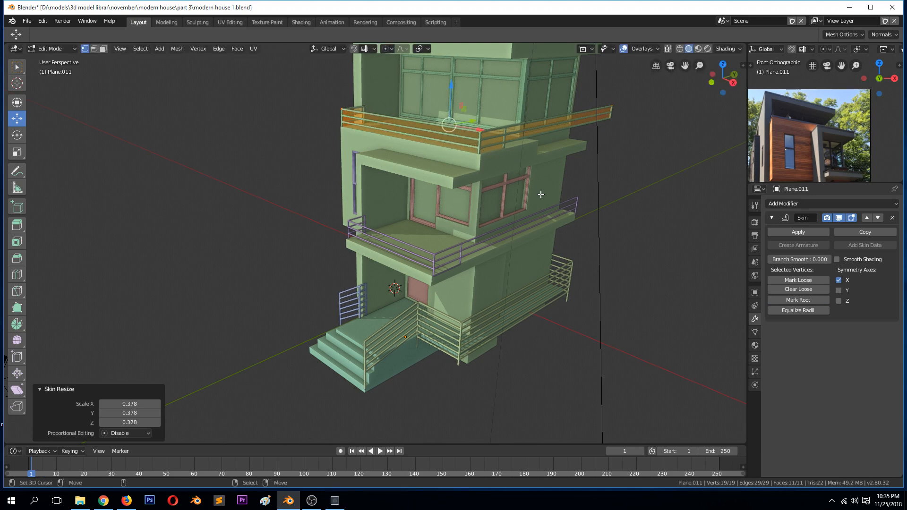
Step: Return to Object Mode, clear the selection, switch to the camera view and save the file
key("Tab")
key("alt+a")
key("KP_0")
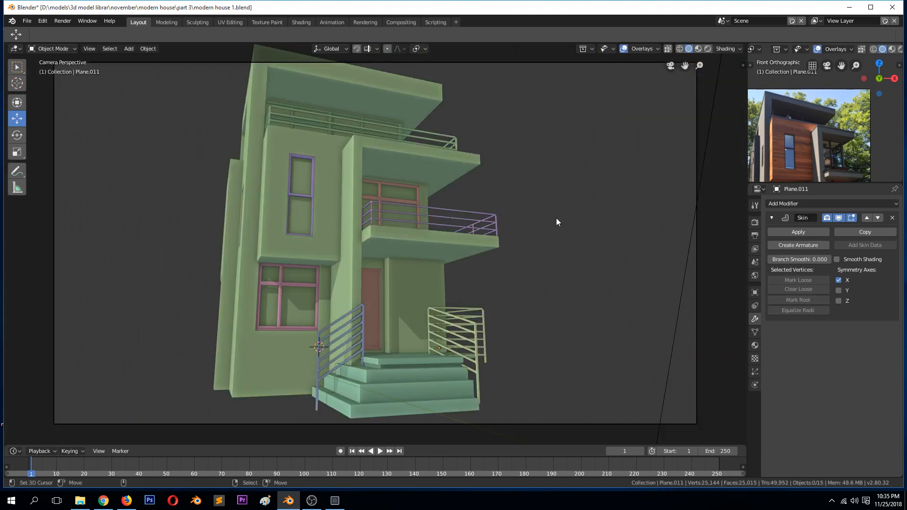
key("ctrl+s")
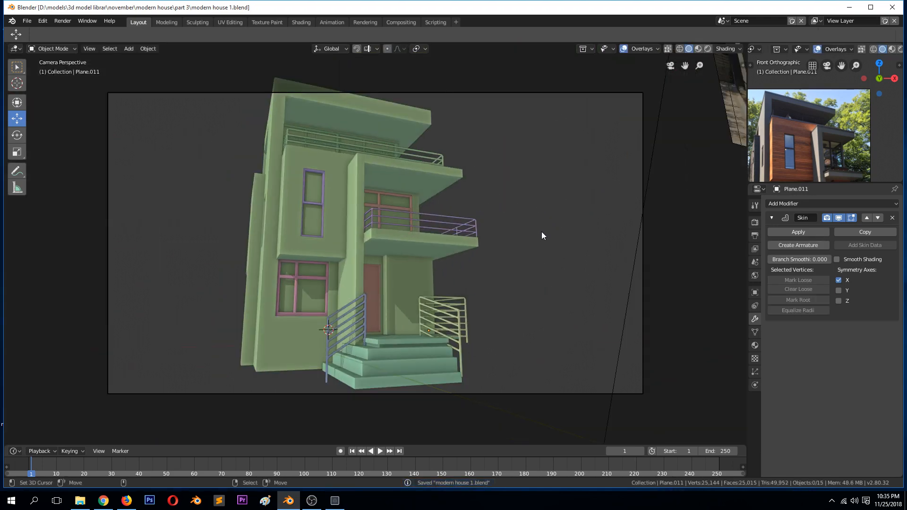
left_click(314, 501)
left_click(312, 502)
key("ctrl+s")
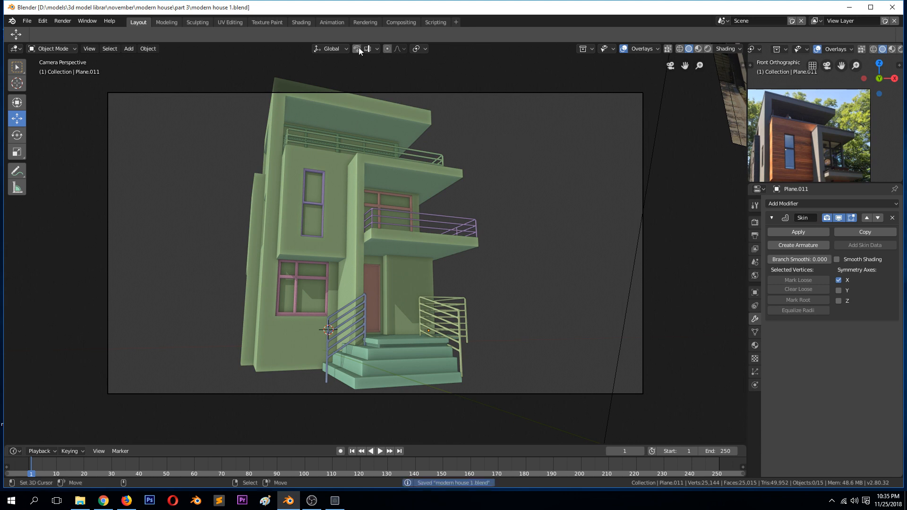
Step: Switch to the Shading workspace and frame the house in its camera view
left_click(303, 25)
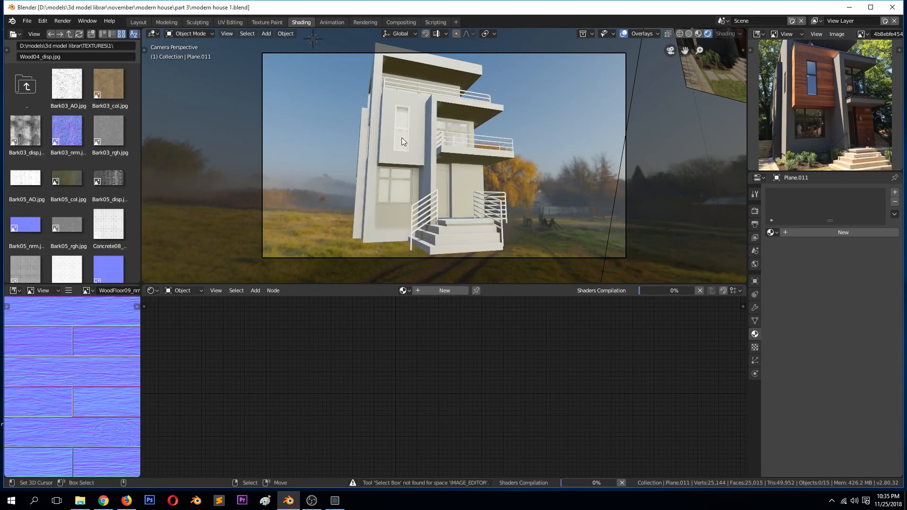
scroll(402, 140, "up", 3)
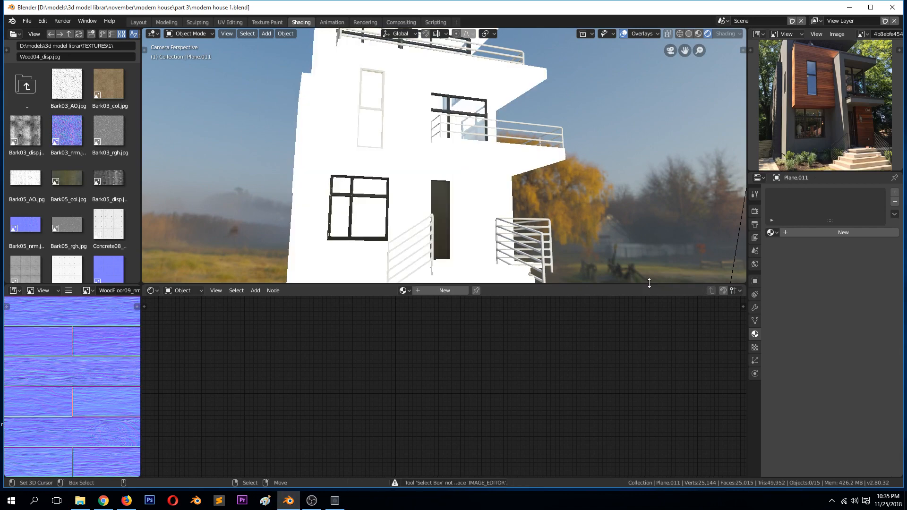
scroll(540, 205, "down", 2)
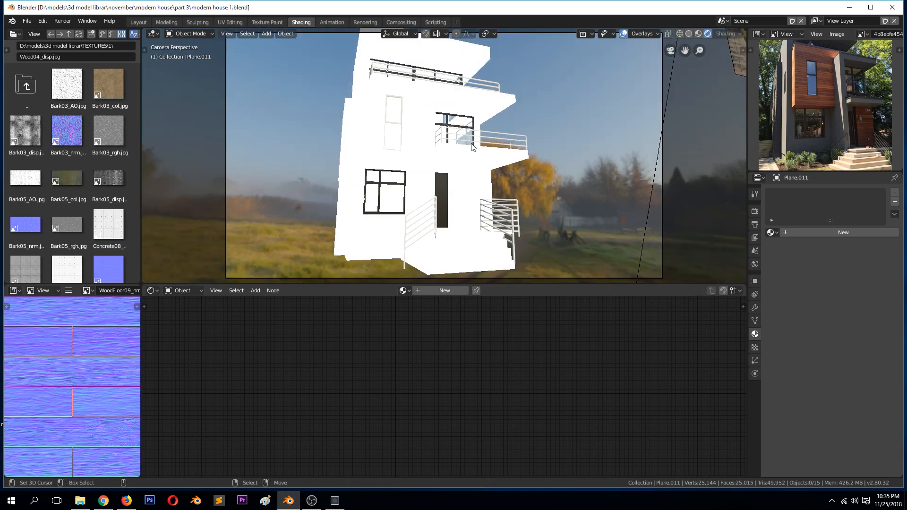
Step: Enter and leave Edit Mode on the house body and the entrance stairs to refresh their displayed materials
left_click(353, 169)
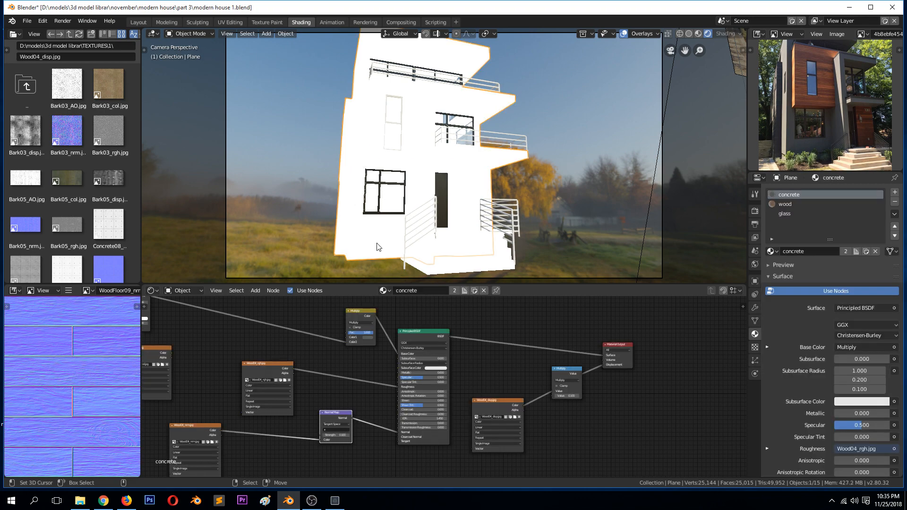
key("Tab")
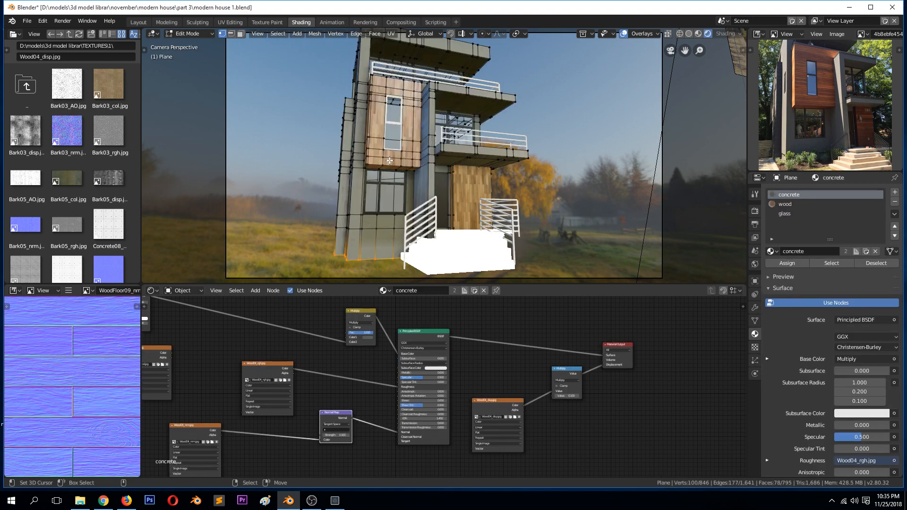
key("Tab")
left_click(458, 248)
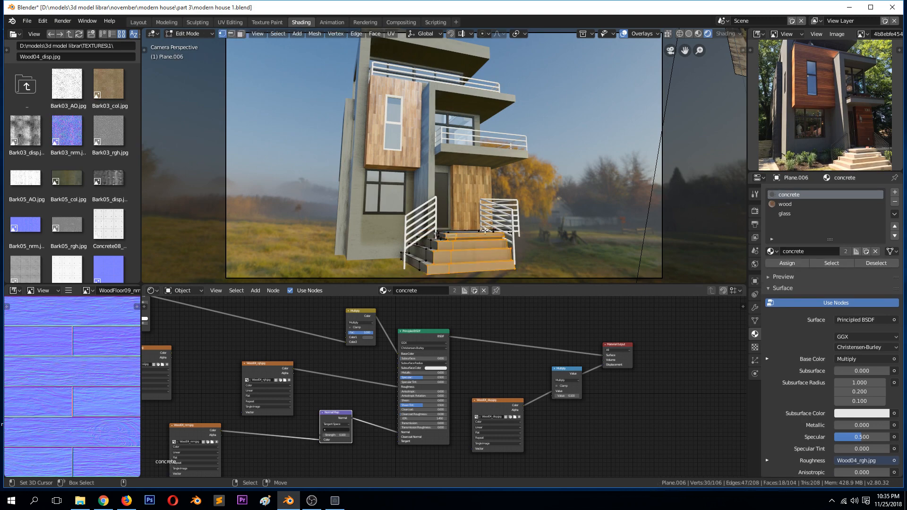
key("alt+a")
Step: Unwrap the whole entrance stairs with Smart UV Project, return to the camera view and save the file
middle_click_drag(475, 216, 524, 213)
left_click(552, 258)
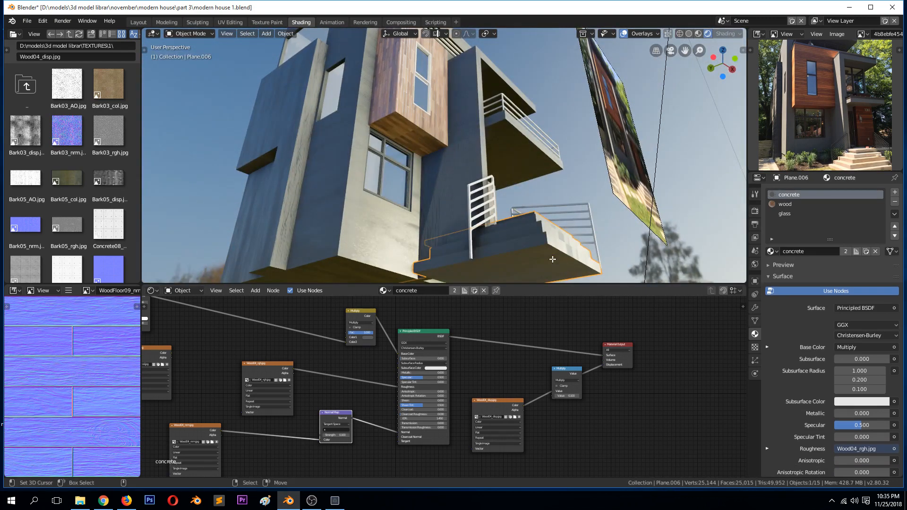
key("Tab")
key("u")
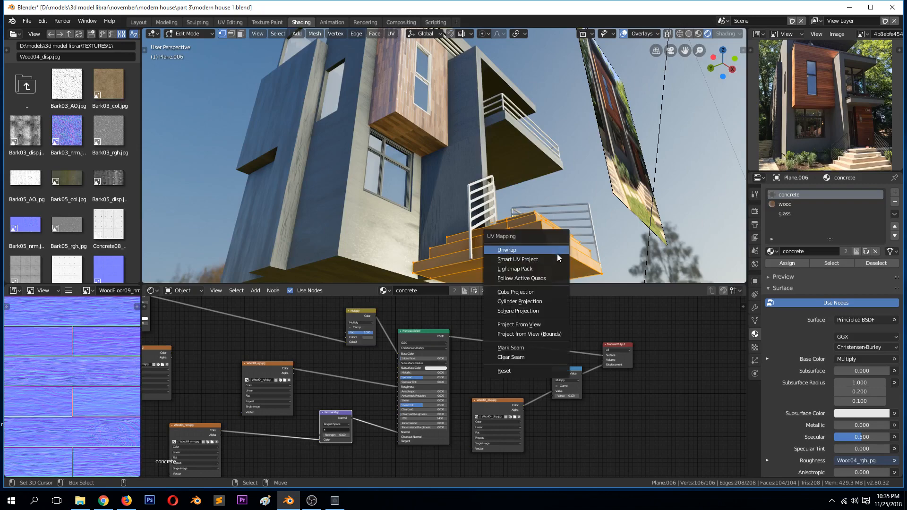
left_click(557, 257)
left_click(584, 326)
key("Tab")
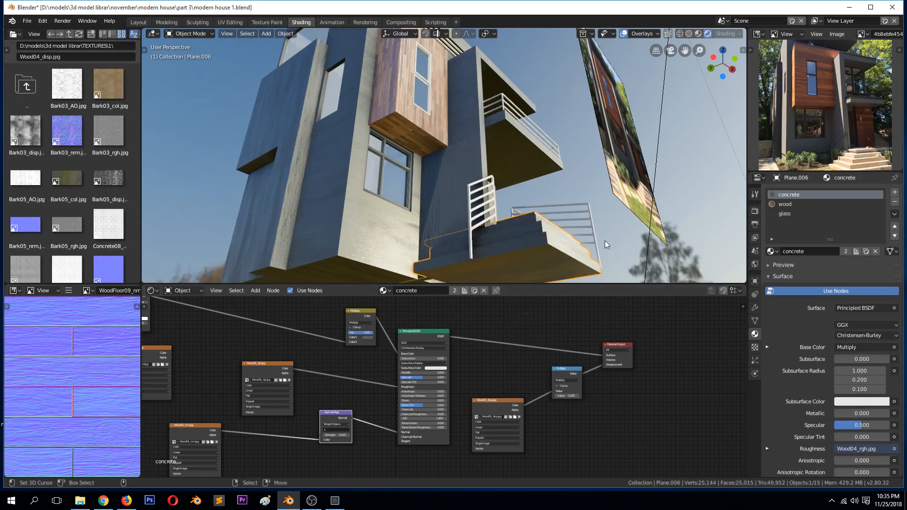
middle_click_drag(604, 240, 526, 268)
key("KP_0")
key("alt+a")
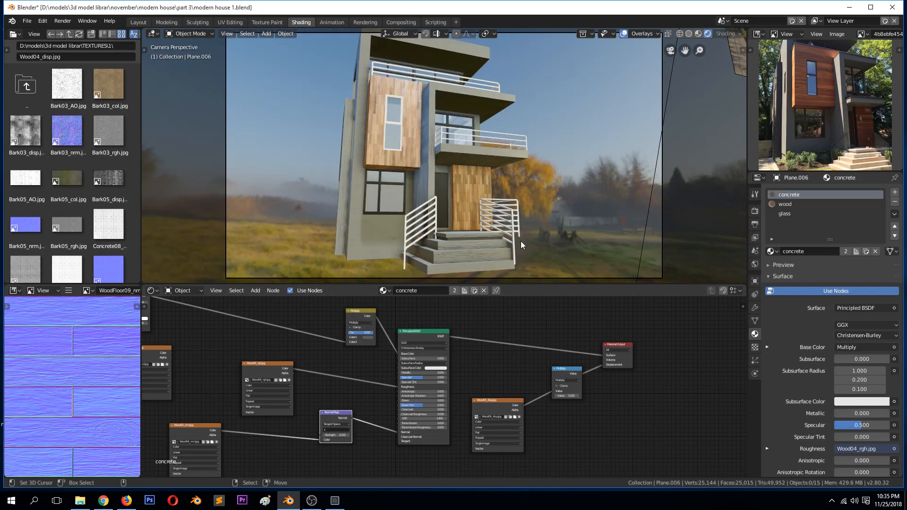
key("ctrl+s")
Step: Assign the existing frame material to the ground-floor railing beside the entrance stairs, the one running along the terrace
left_click(514, 223)
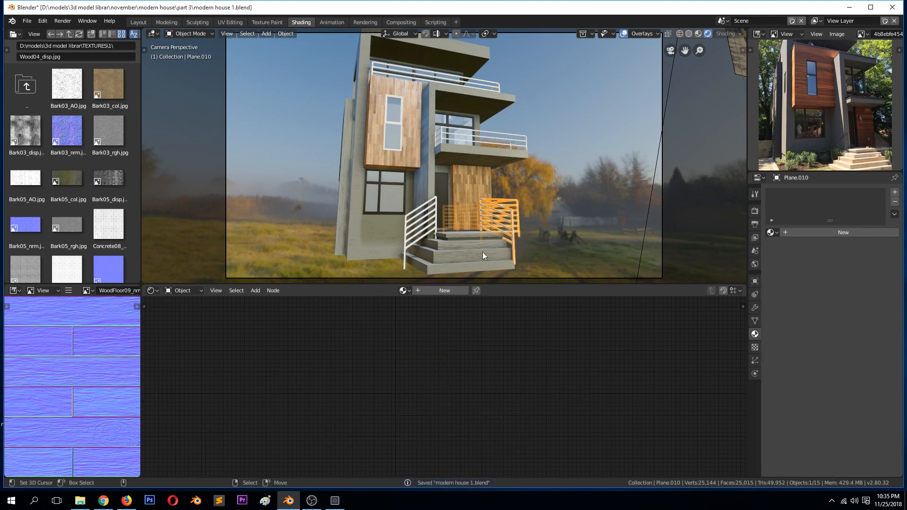
left_click(772, 233)
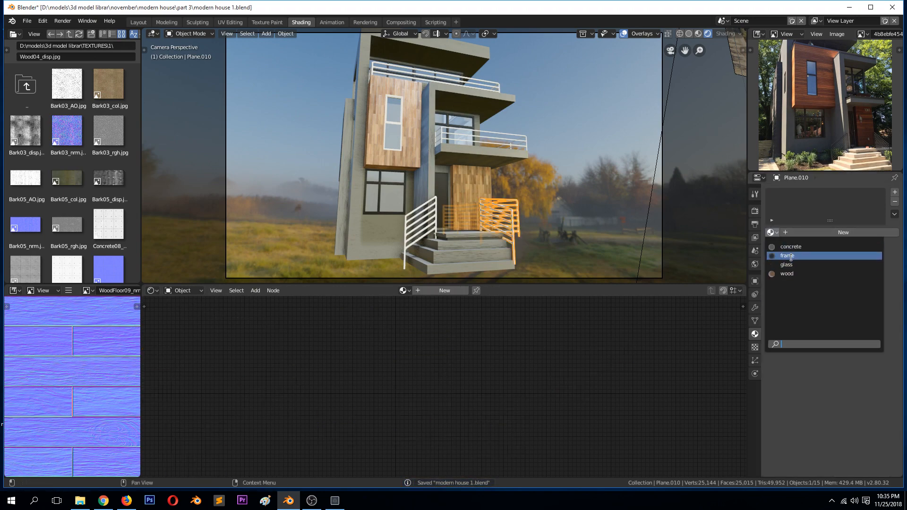
left_click(787, 256)
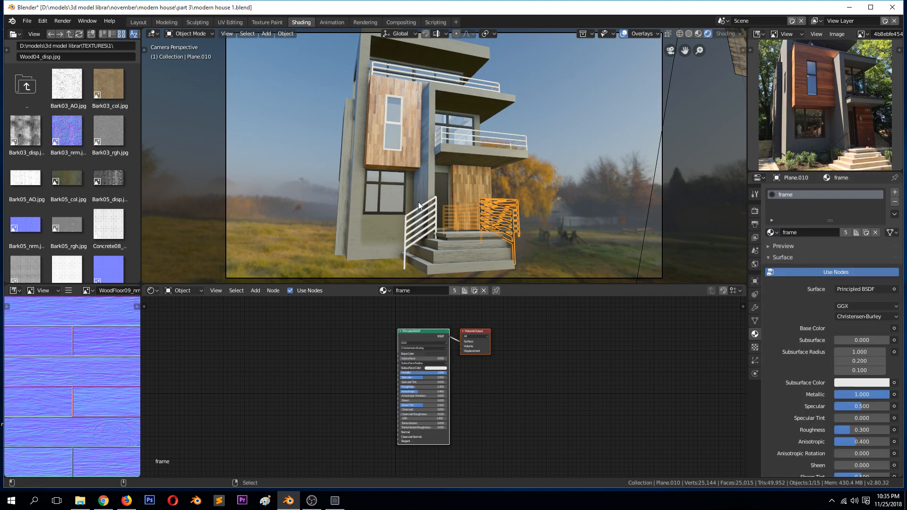
Step: Select the other entrance stair railing, on the window side, and assign it the frame material
left_click(420, 212)
left_click(412, 212)
right_click(412, 211)
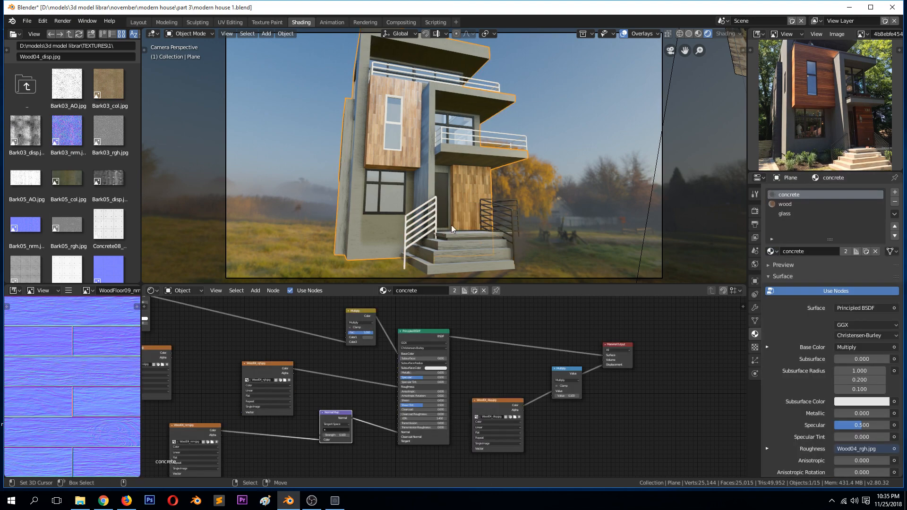
right_click(403, 214)
right_click(403, 214)
right_click(410, 218)
left_click(421, 219)
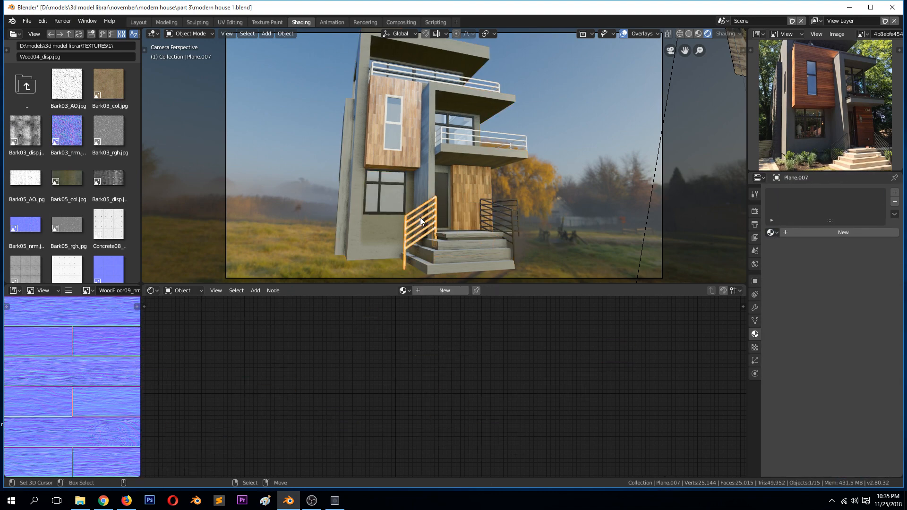
left_click(770, 233)
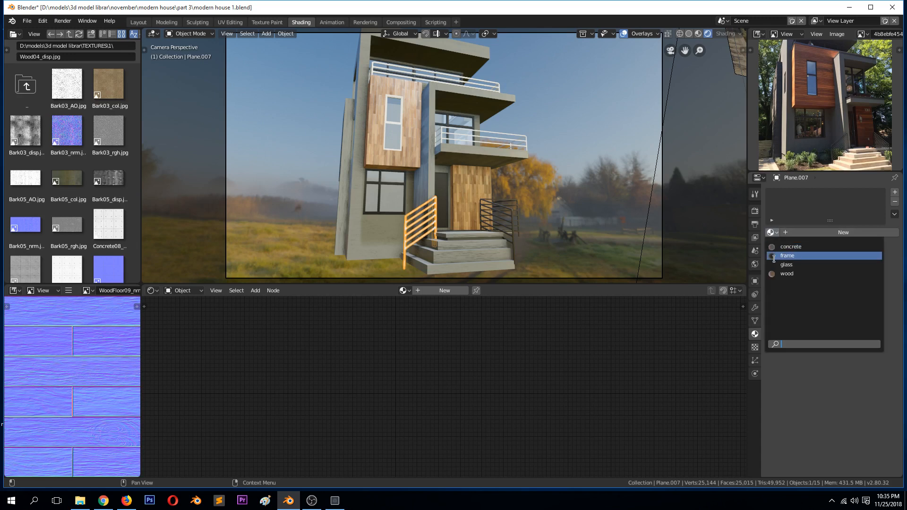
left_click(784, 247)
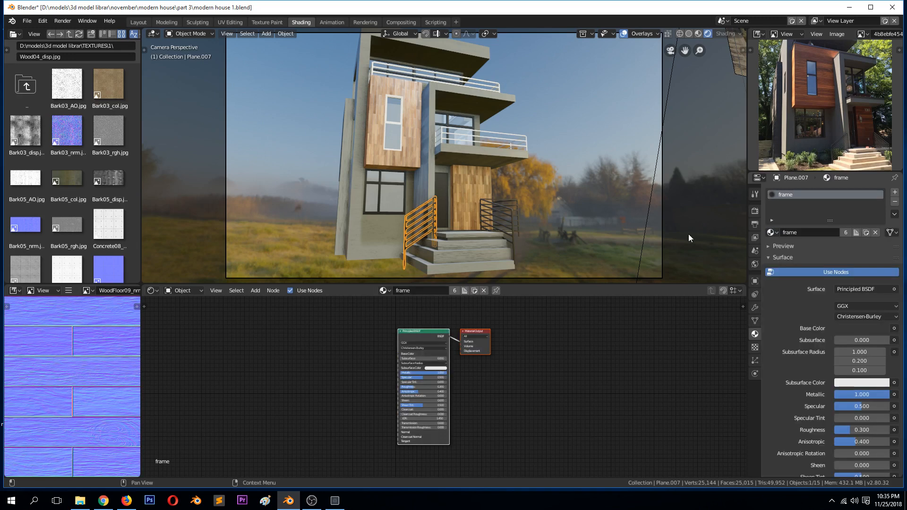
Step: Give the first-floor balcony railing the frame material
right_click(514, 137)
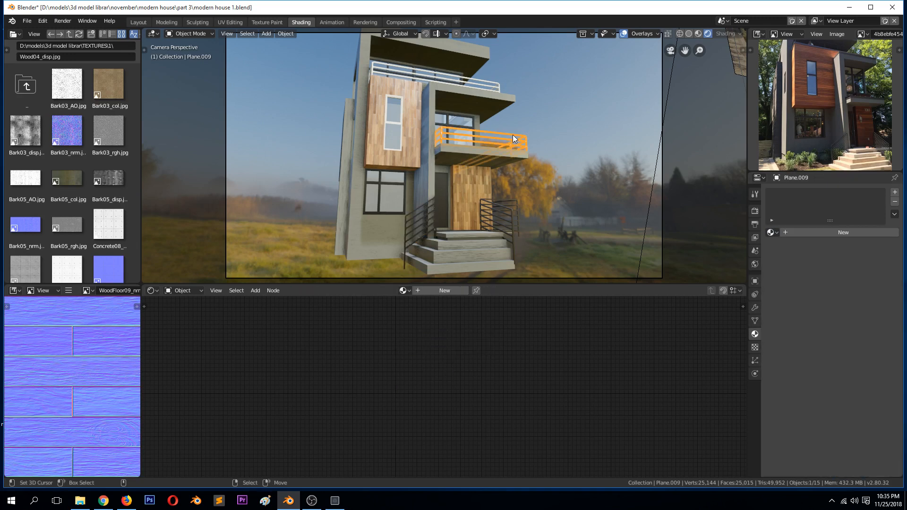
left_click(771, 232)
left_click(784, 258)
Step: Give the upper terrace railing the frame material, clear the selection and save the file
right_click(451, 90)
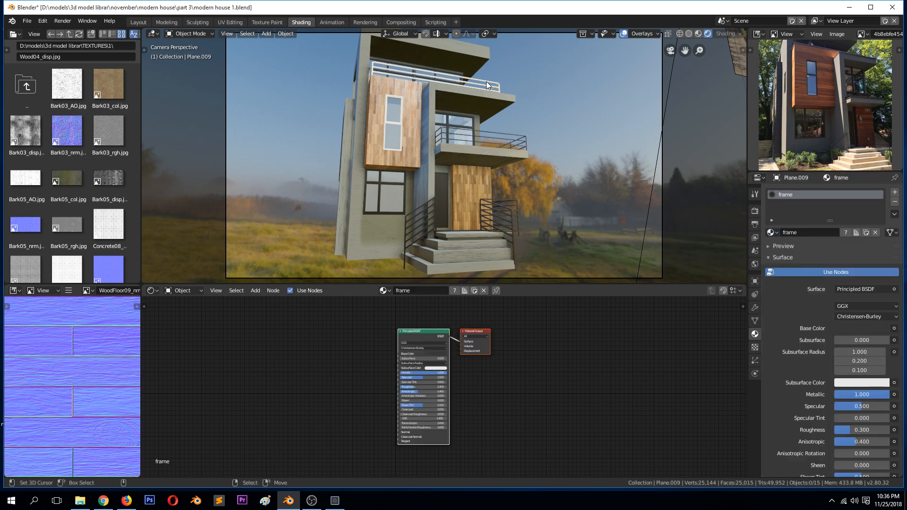
left_click(773, 234)
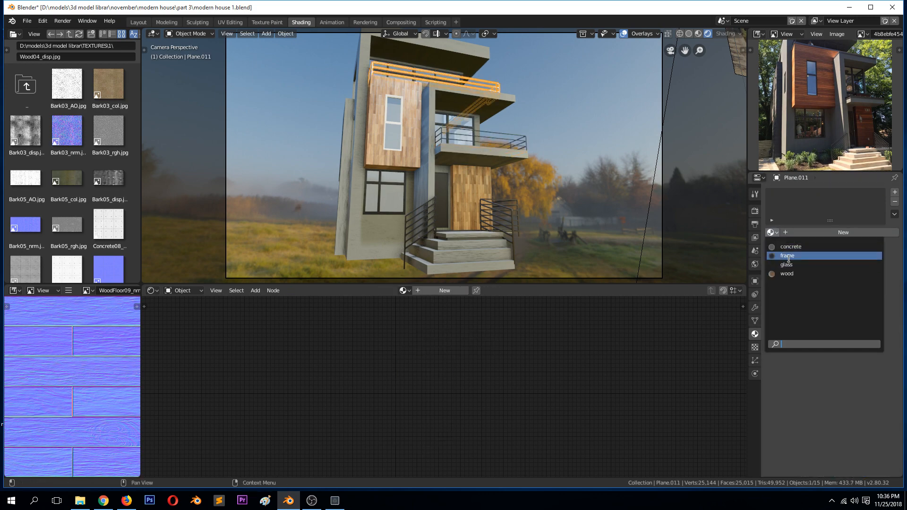
left_click(786, 257)
key("alt+a")
scroll(544, 171, "down", 2)
key("ctrl+s")
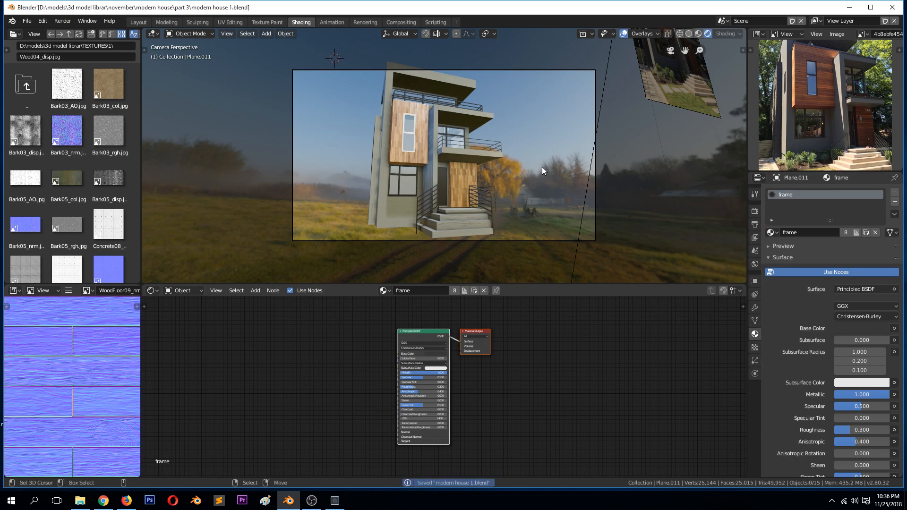
Step: Review the house body's materials in the camera view, clear the selection and save again
scroll(460, 153, "up", 4)
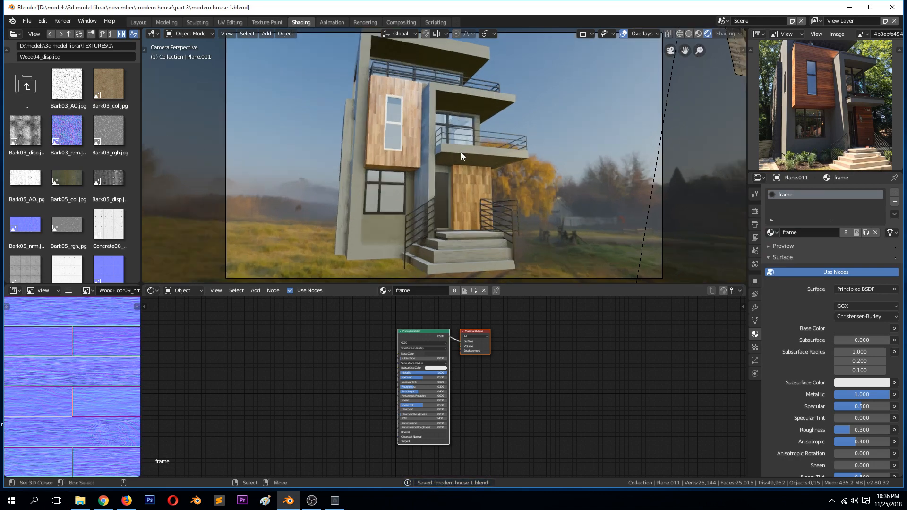
right_click(361, 262)
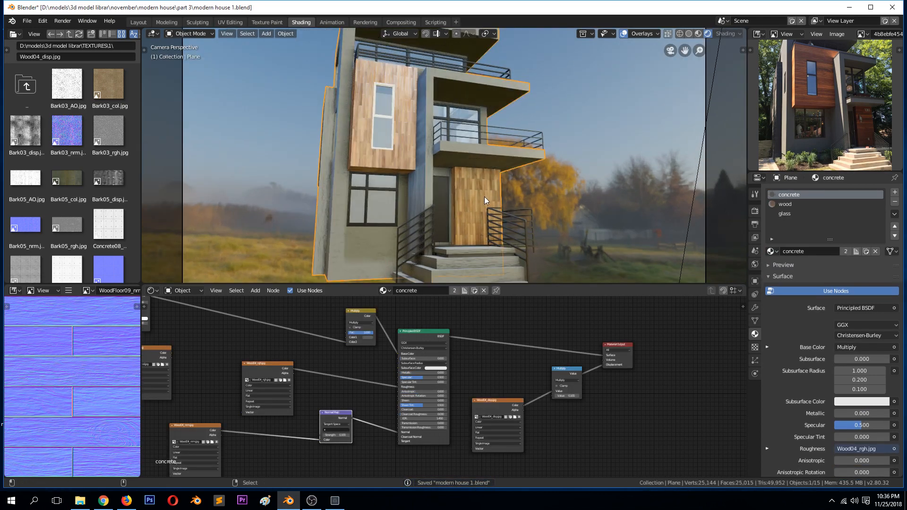
key("alt+a")
scroll(490, 198, "down", 4)
key("ctrl+s")
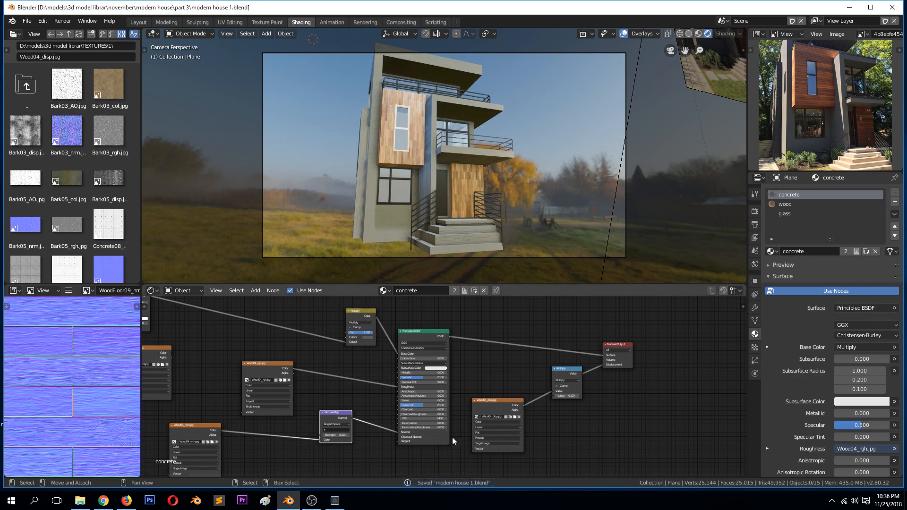